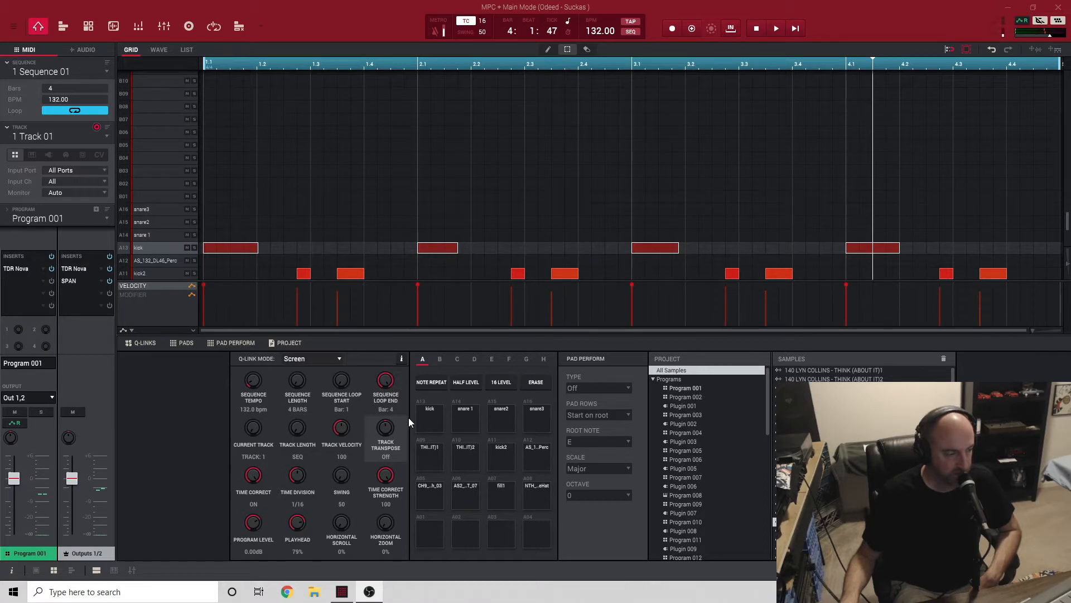
Step: Audition the kick, snare 1 and snare2 pads in bank A
left_click(427, 417)
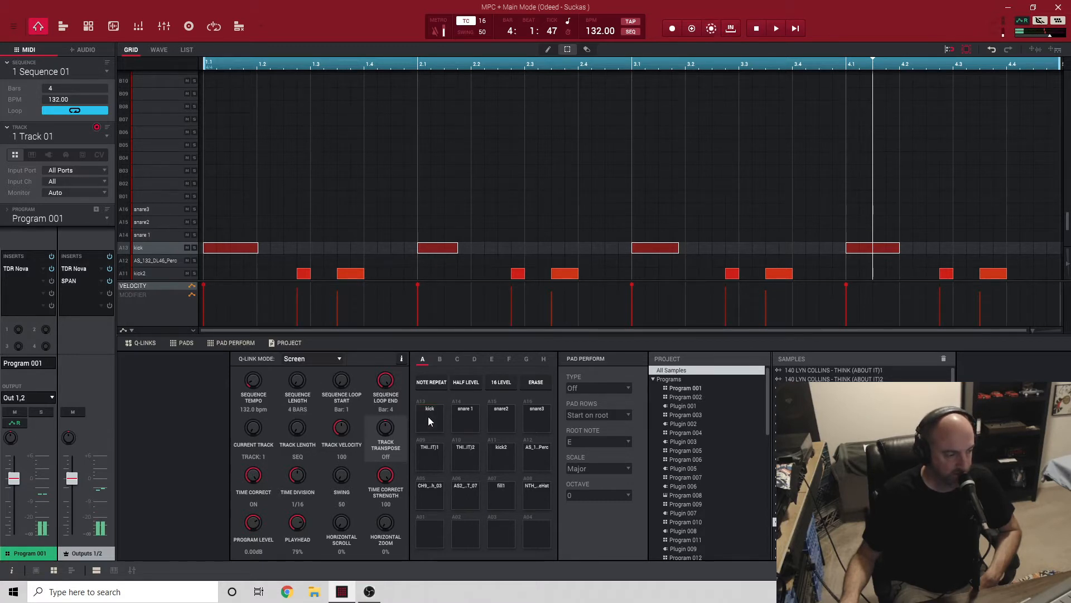
left_click(463, 417)
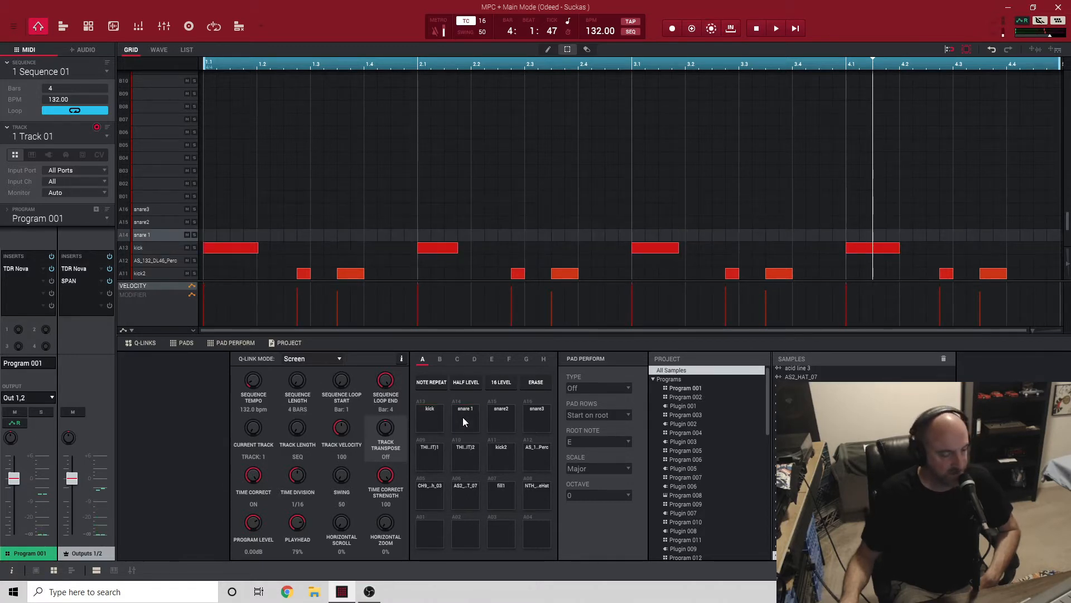
left_click(494, 422)
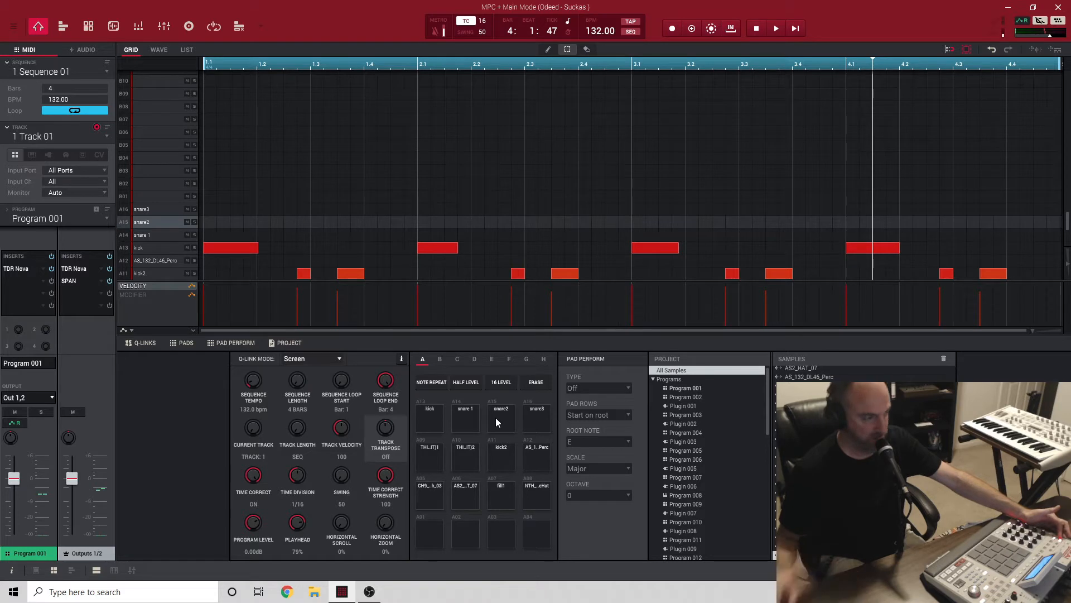
Step: Look through the samples assigned in pad banks B, C and D, and return to bank A
left_click(439, 364)
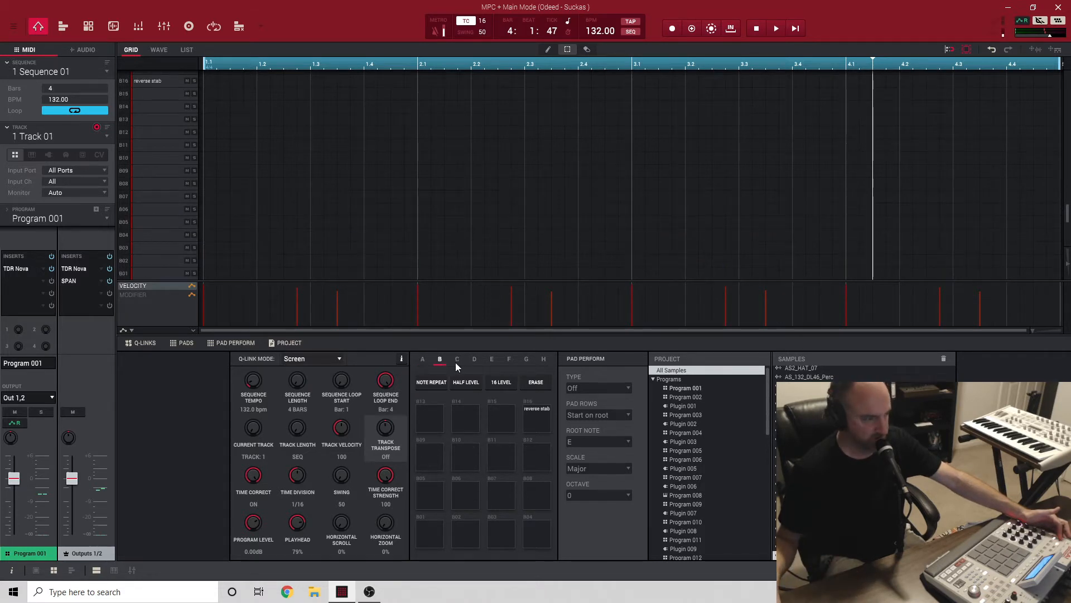
left_click(459, 361)
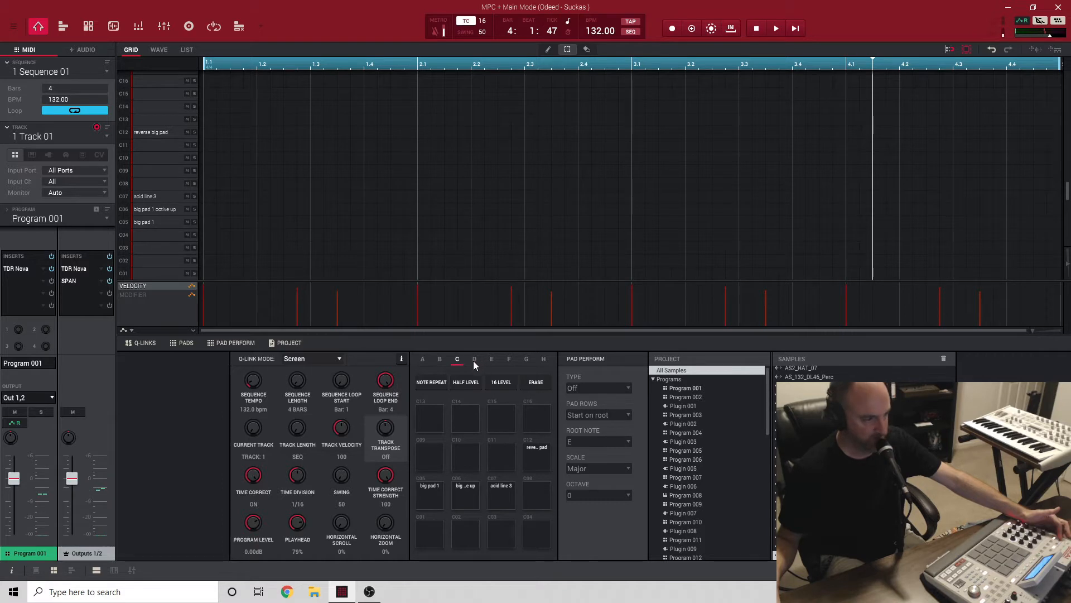
left_click(474, 362)
left_click(421, 361)
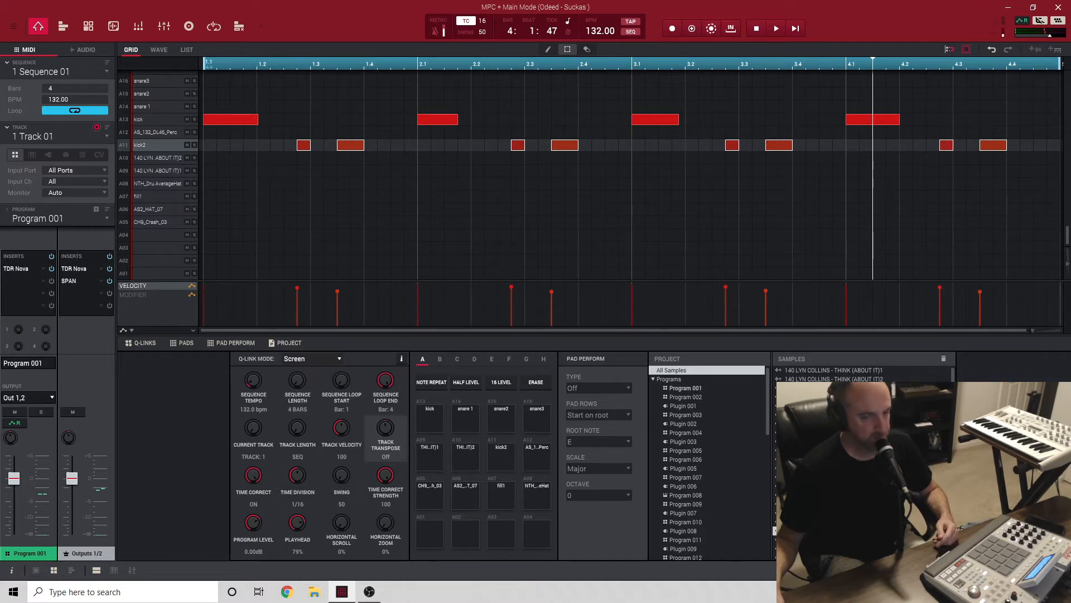
Step: Show the pad mixer and examine the high-pass filter in the TDR Nova insert on kick channel A13
left_click(138, 28)
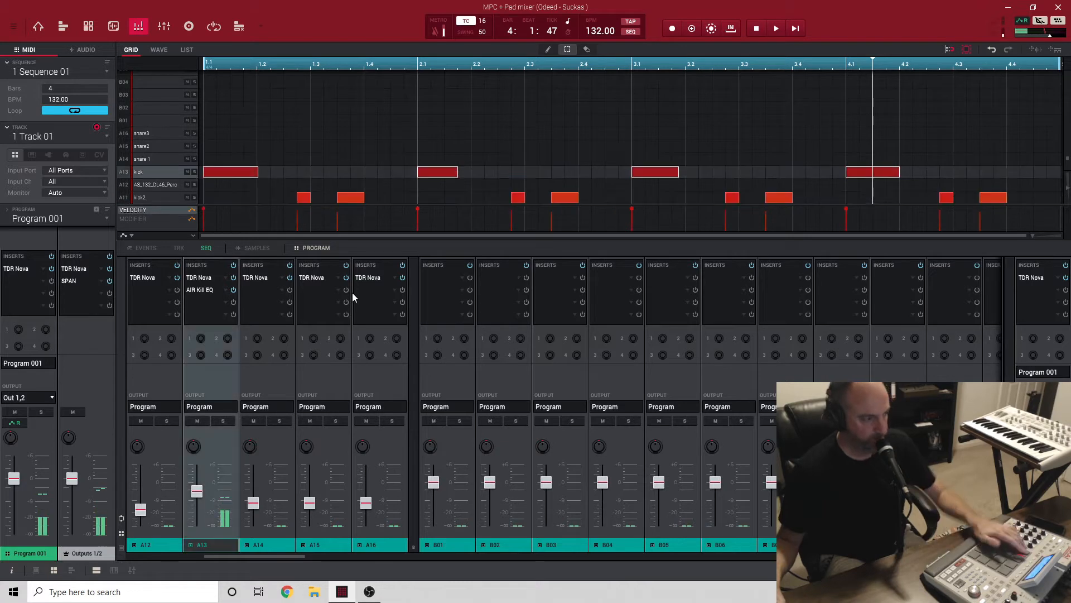
double_click(205, 281)
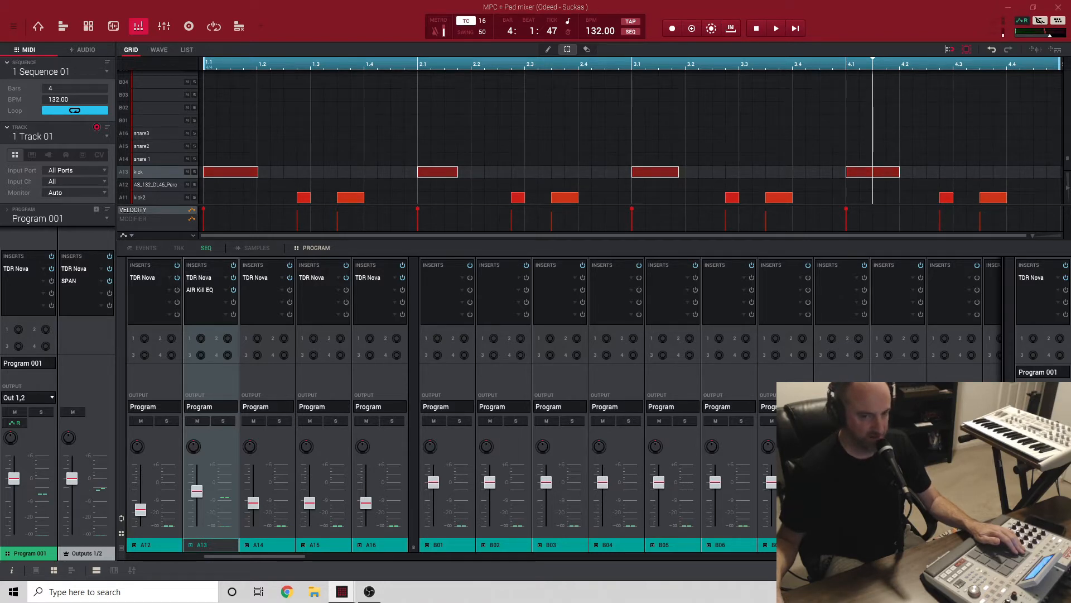
left_click_drag(1040, 113, 1070, 113)
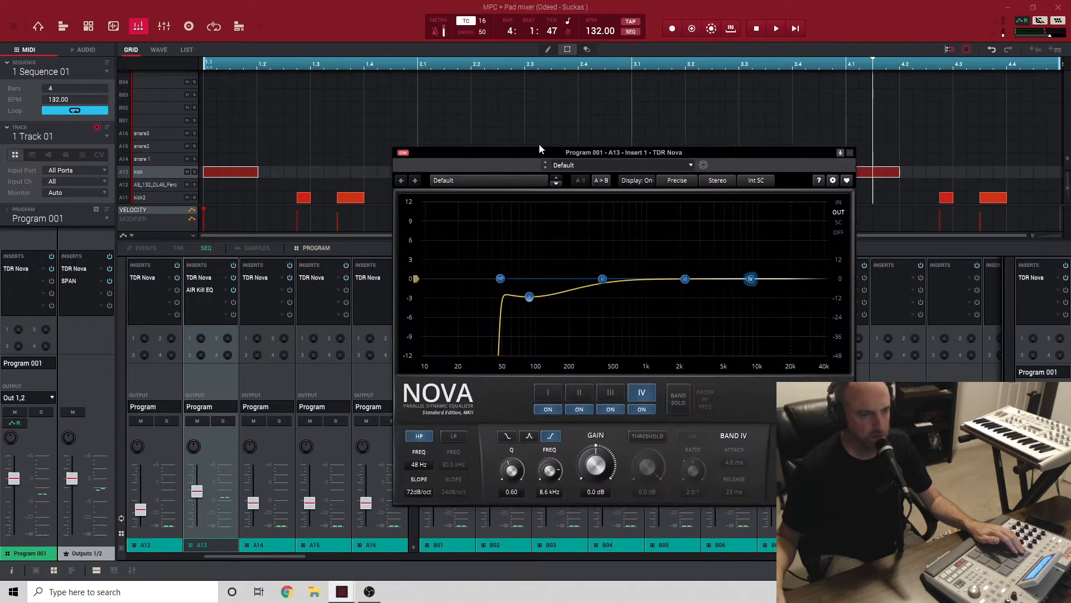
left_click_drag(539, 143, 529, 98)
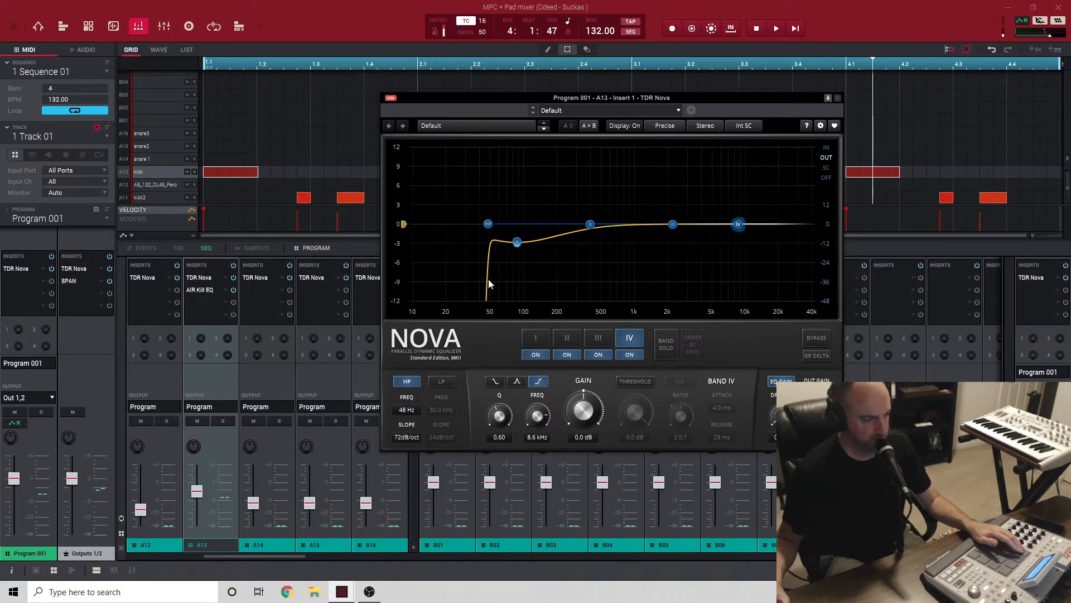
left_click(490, 222)
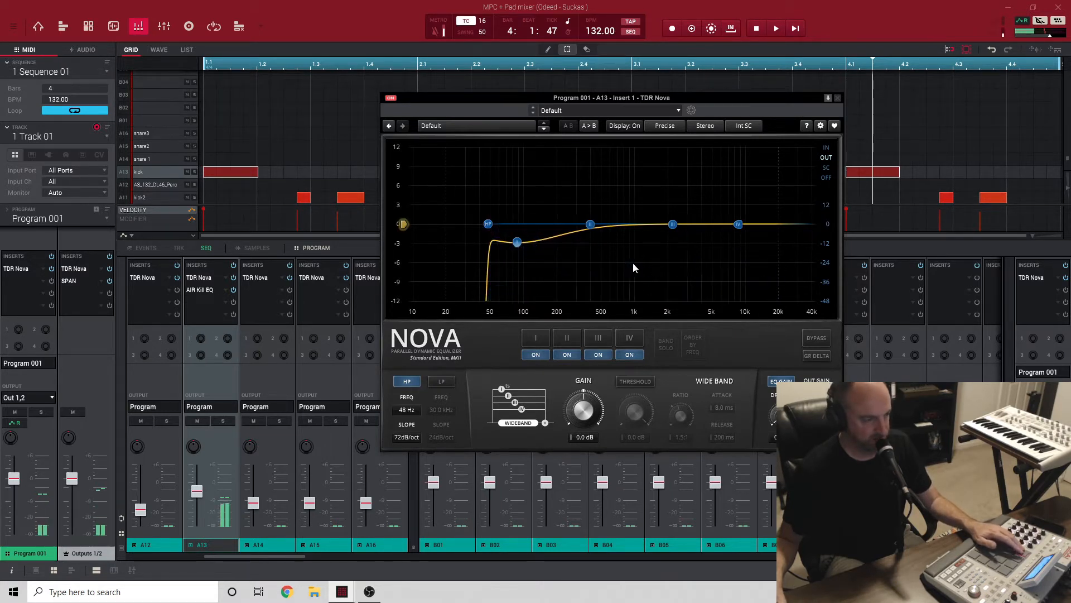
left_click(838, 98)
Step: Bypass the AIR Kill EQ on kick channel A13 and compare the kick with TDR Nova off and on
left_click(202, 291)
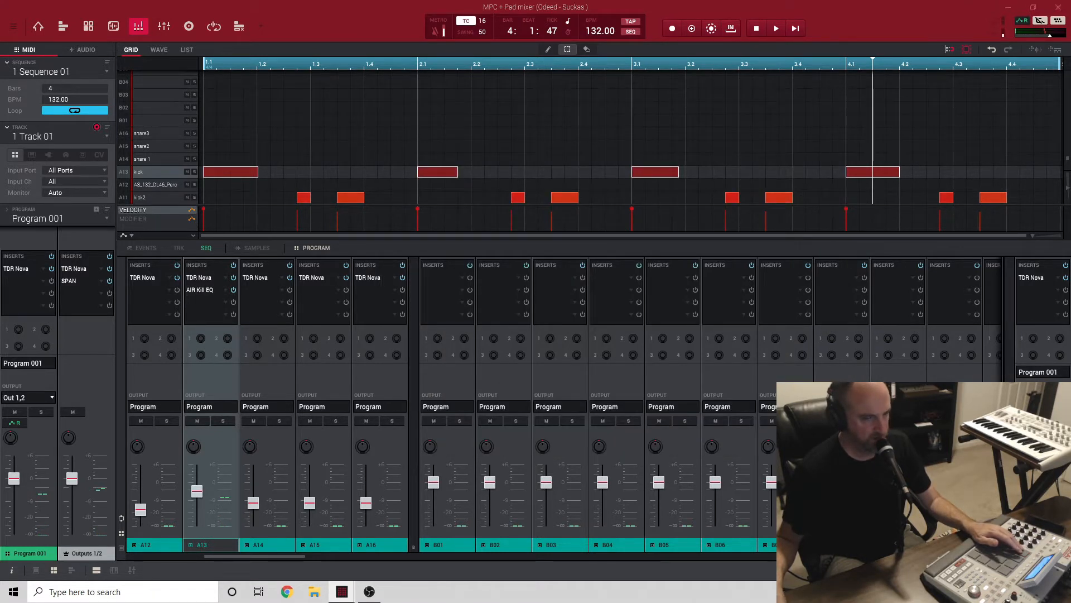
left_click_drag(1070, 122, 655, 101)
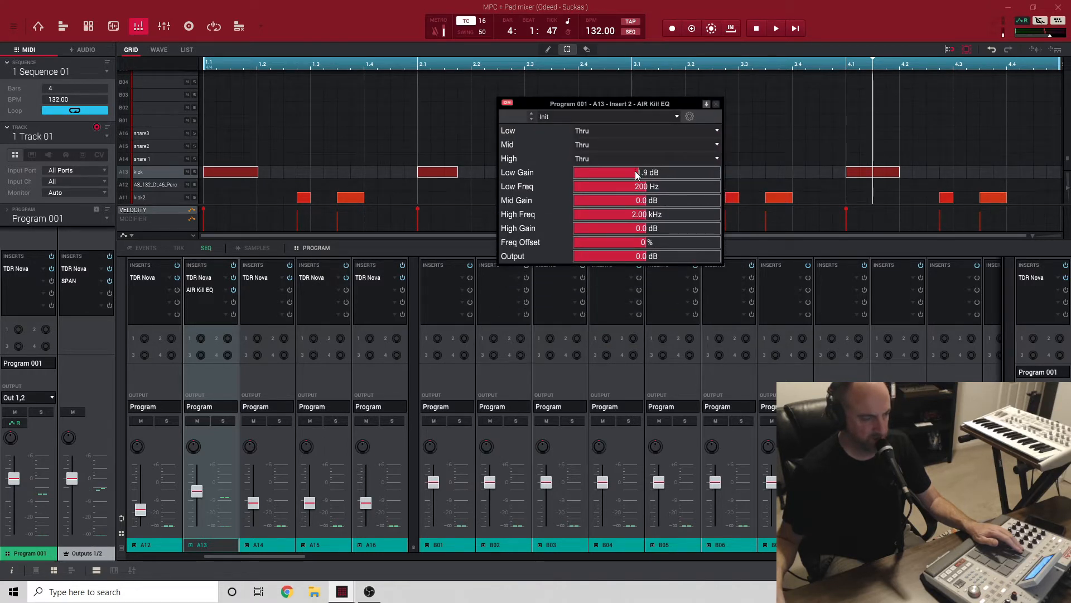
left_click(507, 104)
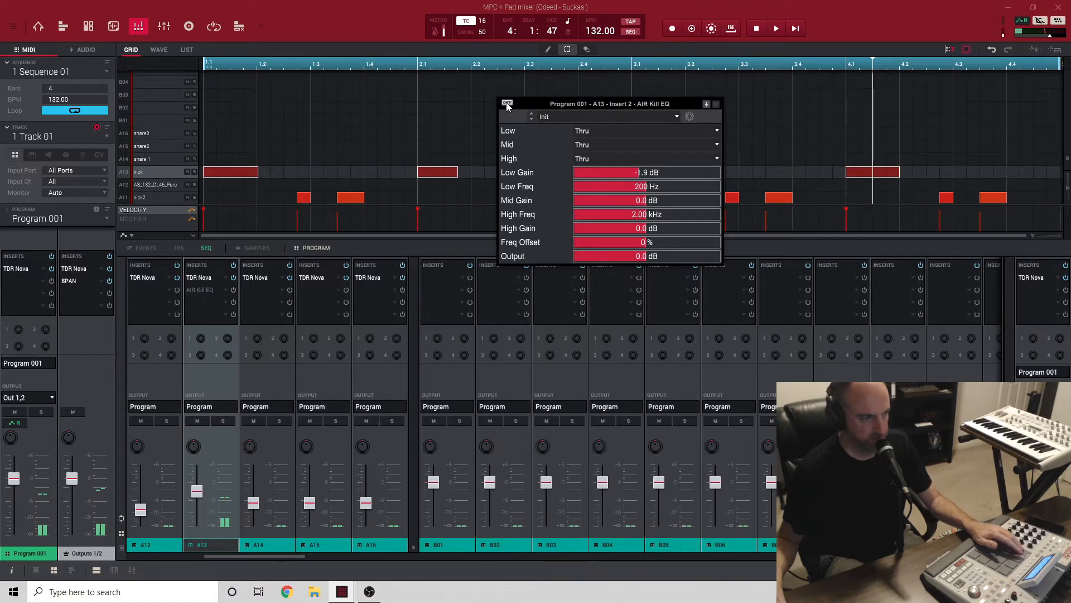
left_click(189, 282)
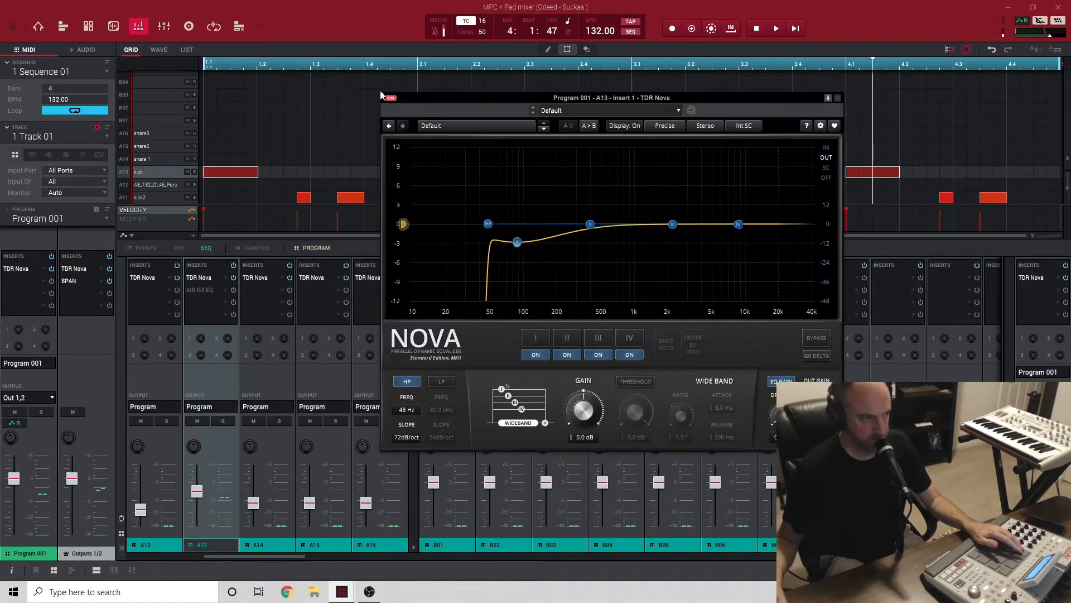
left_click(390, 99)
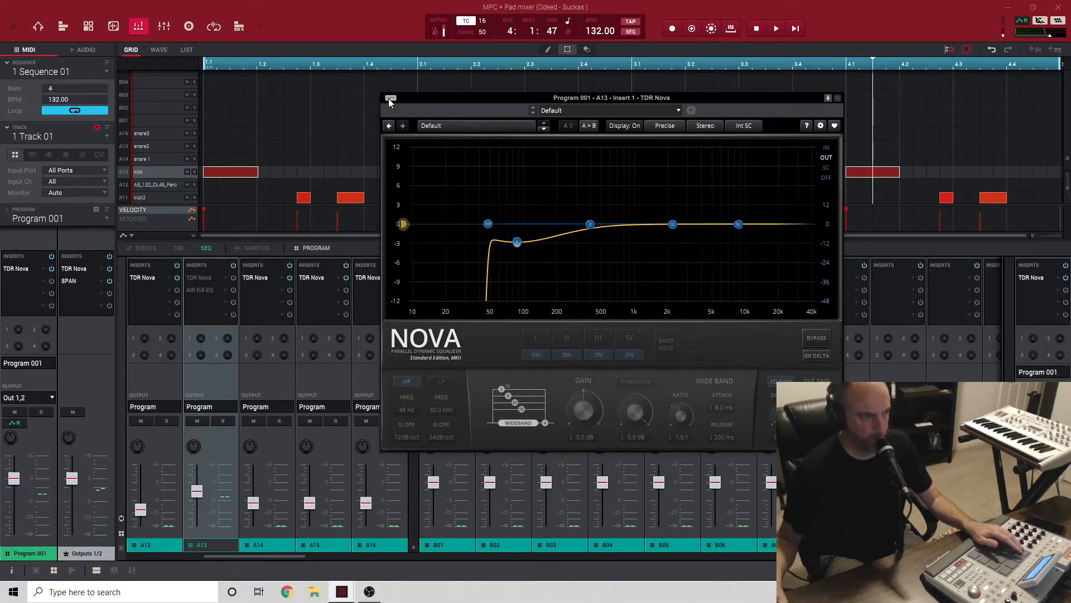
left_click(390, 99)
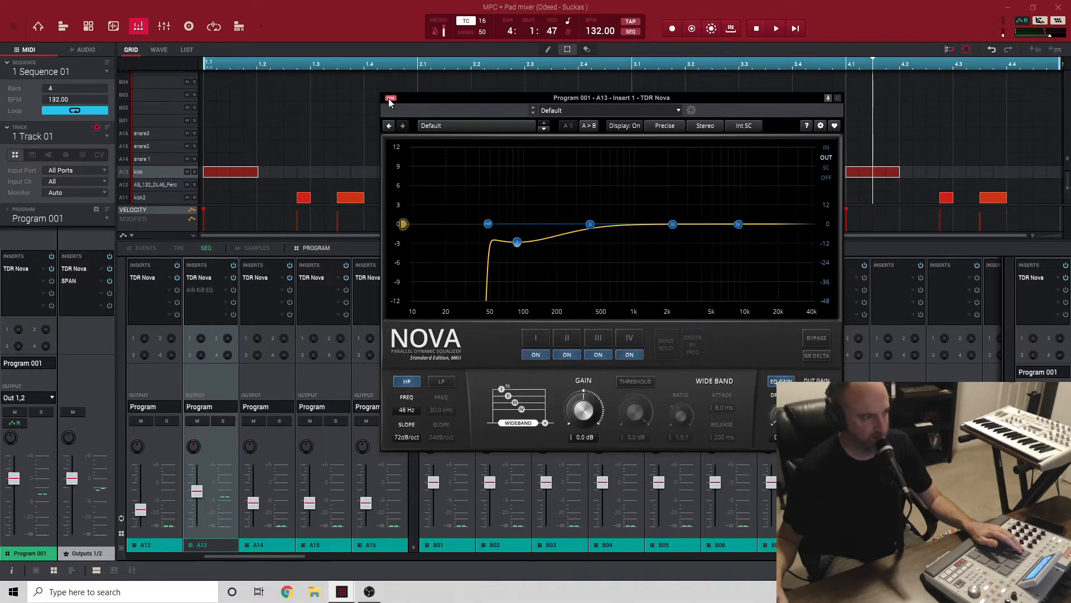
Step: Re-enable the AIR Kill EQ on kick channel A13 and close both of the kick's EQ windows
left_click_drag(457, 98, 892, 424)
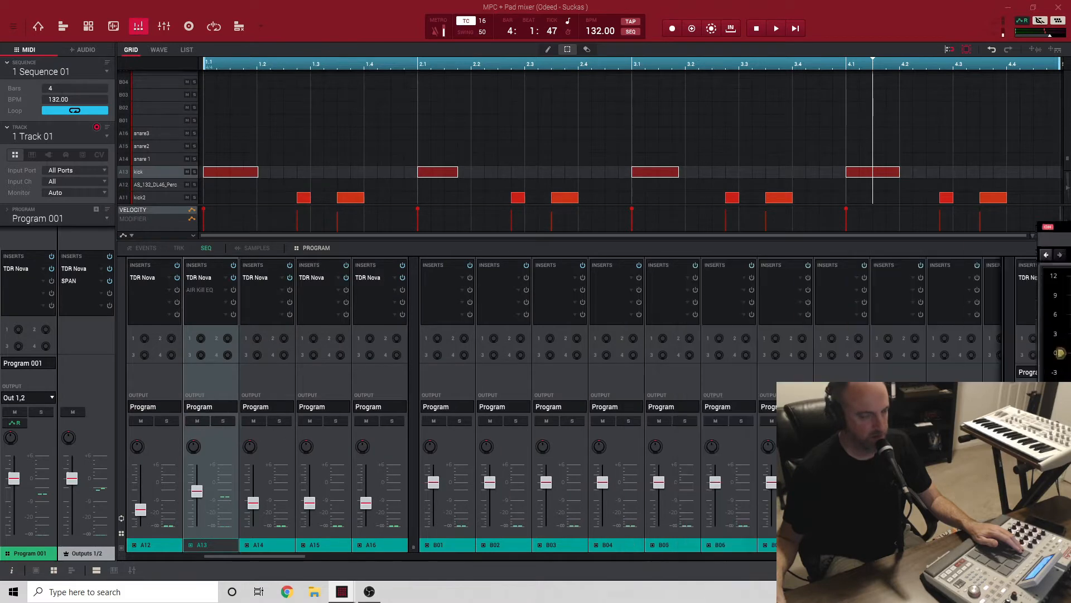
left_click(1033, 9)
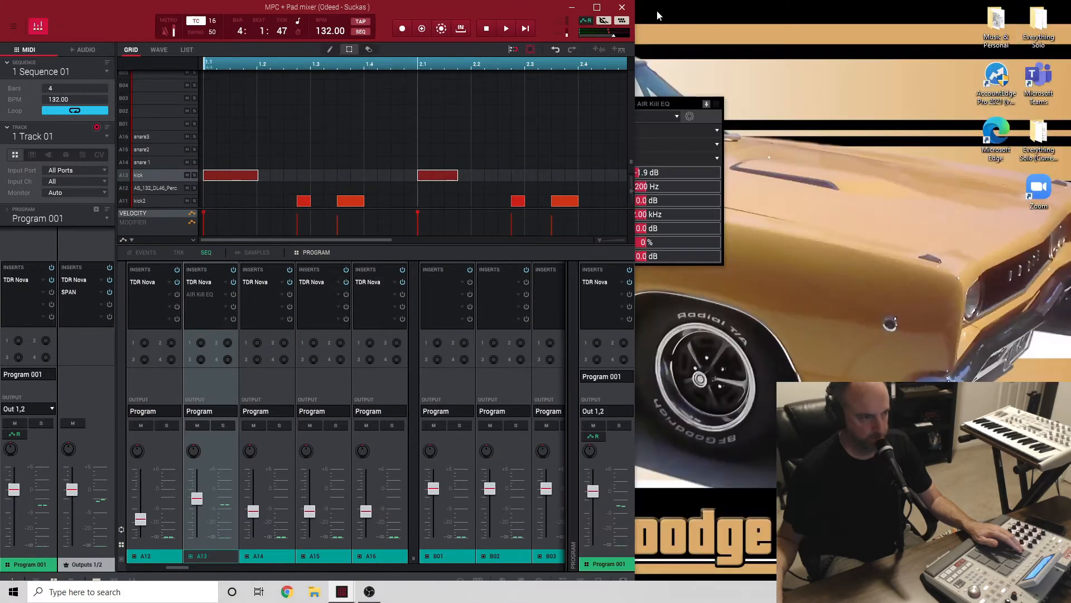
left_click(679, 102)
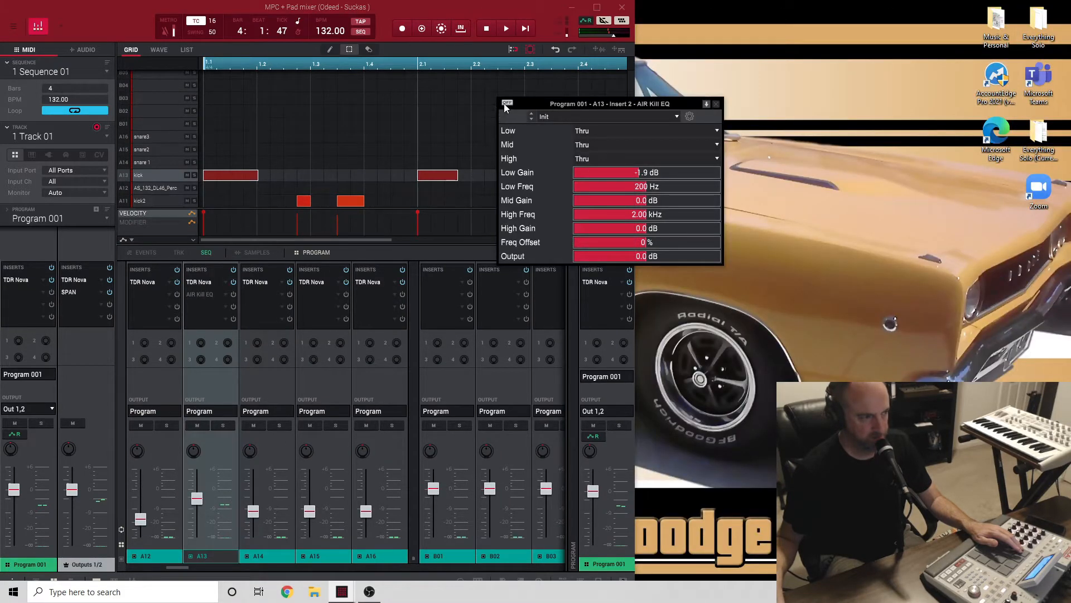
left_click(505, 105)
left_click(716, 104)
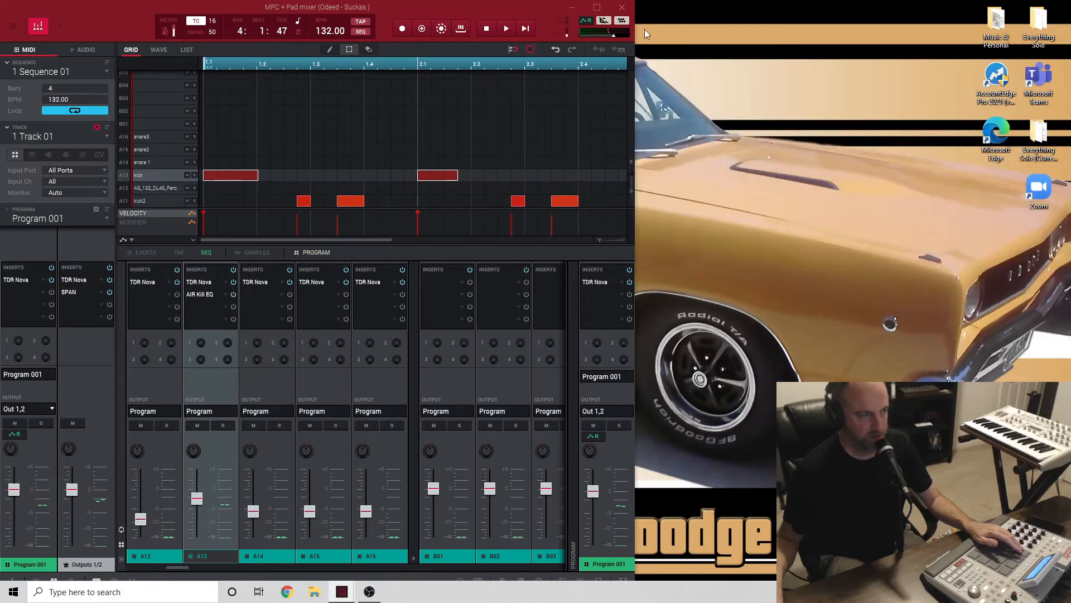
left_click(597, 7)
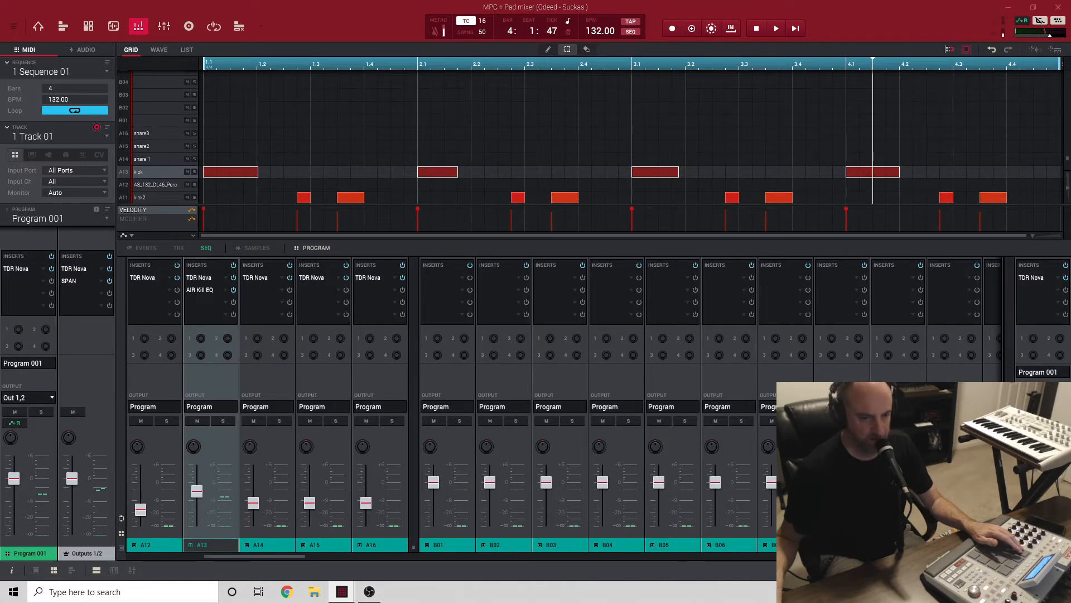
left_click_drag(611, 89, 627, 73)
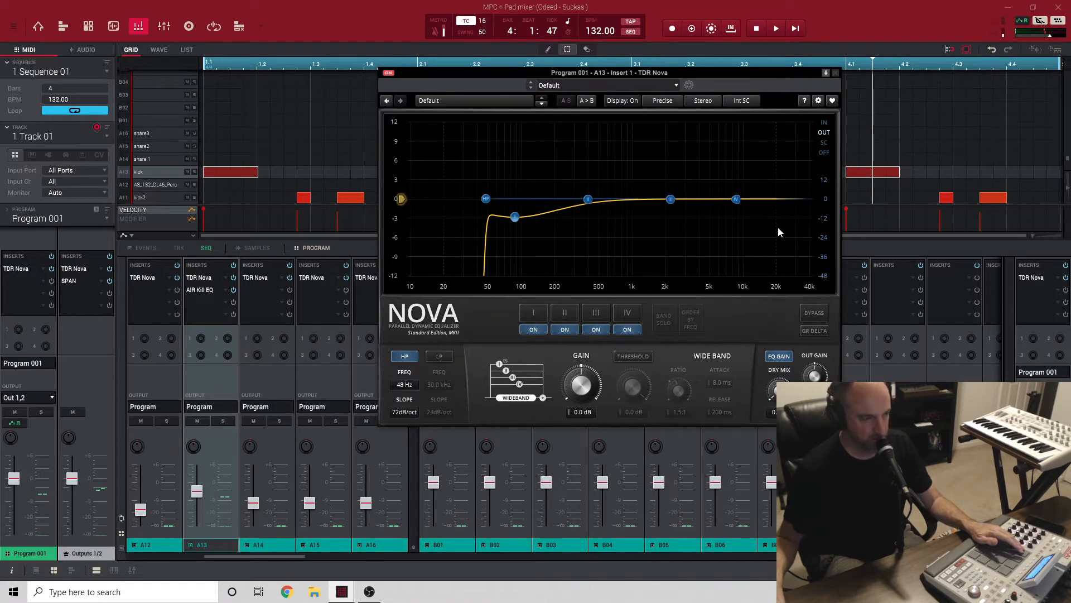
left_click(834, 73)
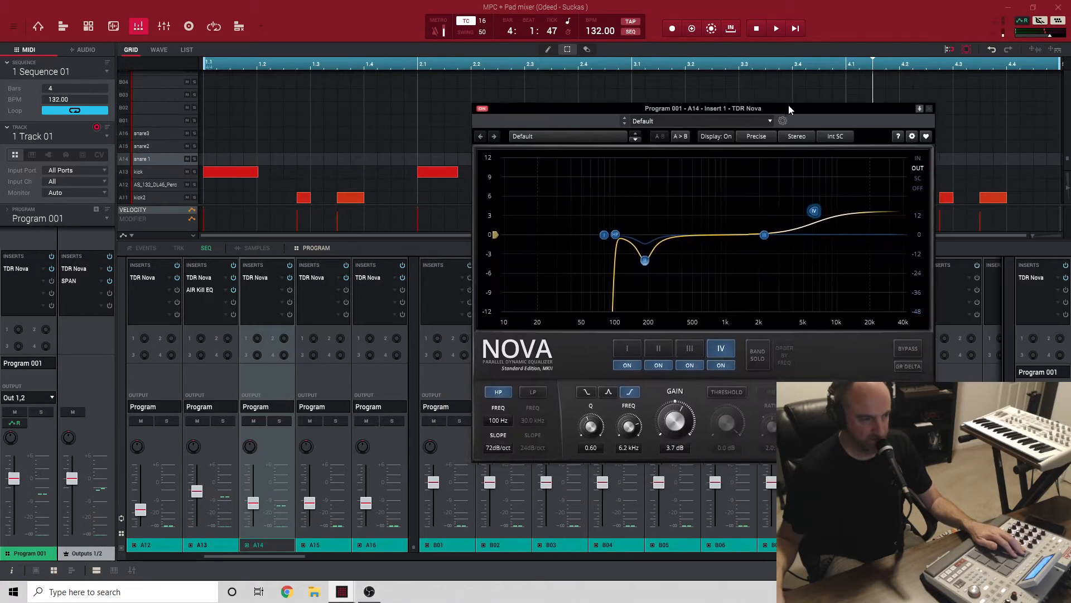
Step: Compare snare 1 on A14 with TDR Nova off and on, and examine the TDR Nova curve for snare2 on A15
left_click_drag(789, 105, 789, 95)
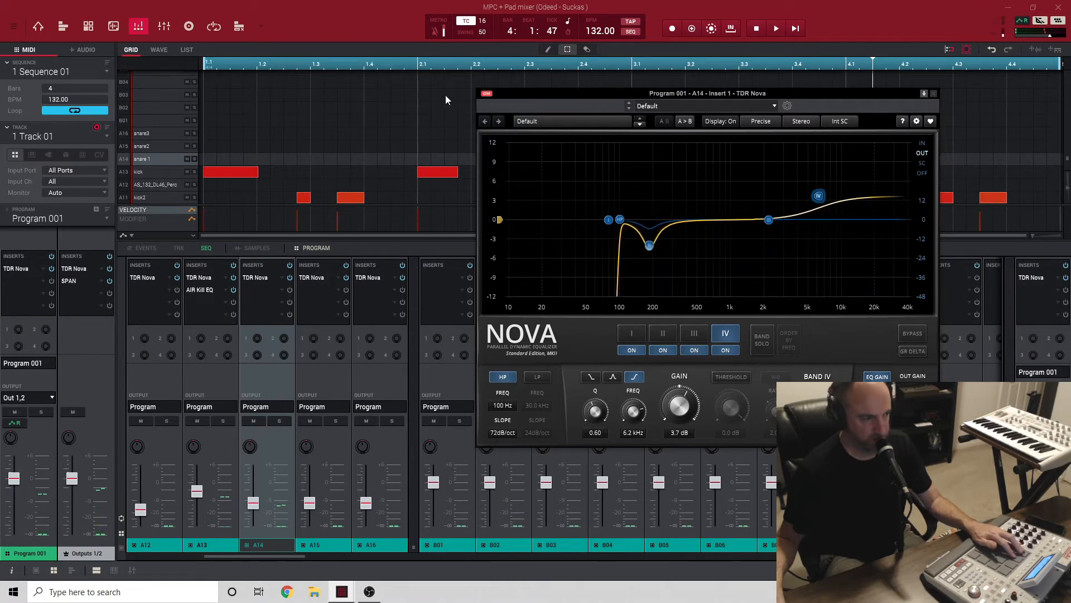
left_click(486, 94)
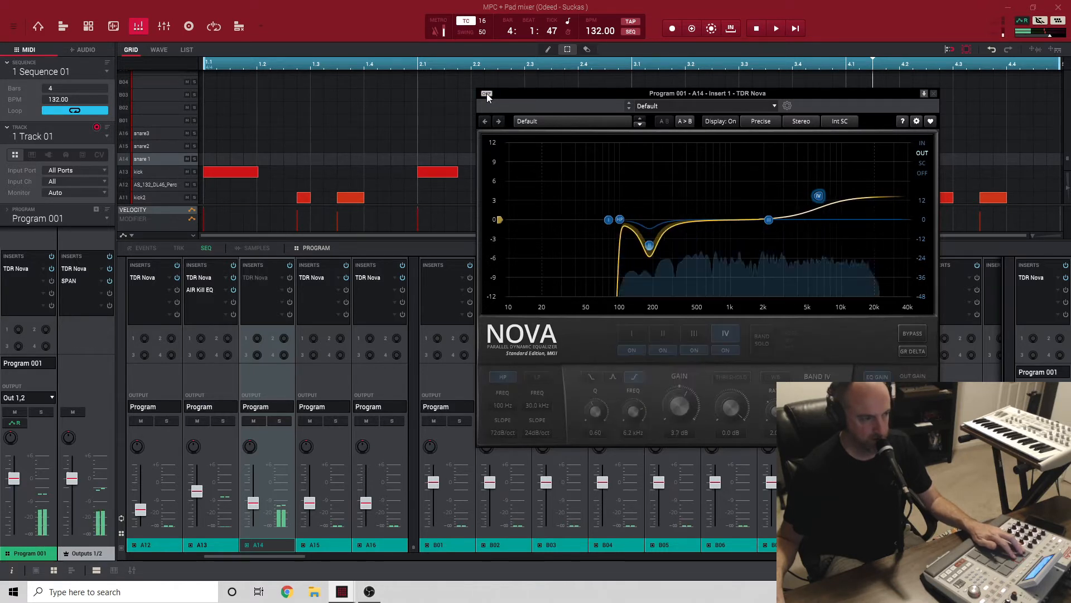
left_click(486, 94)
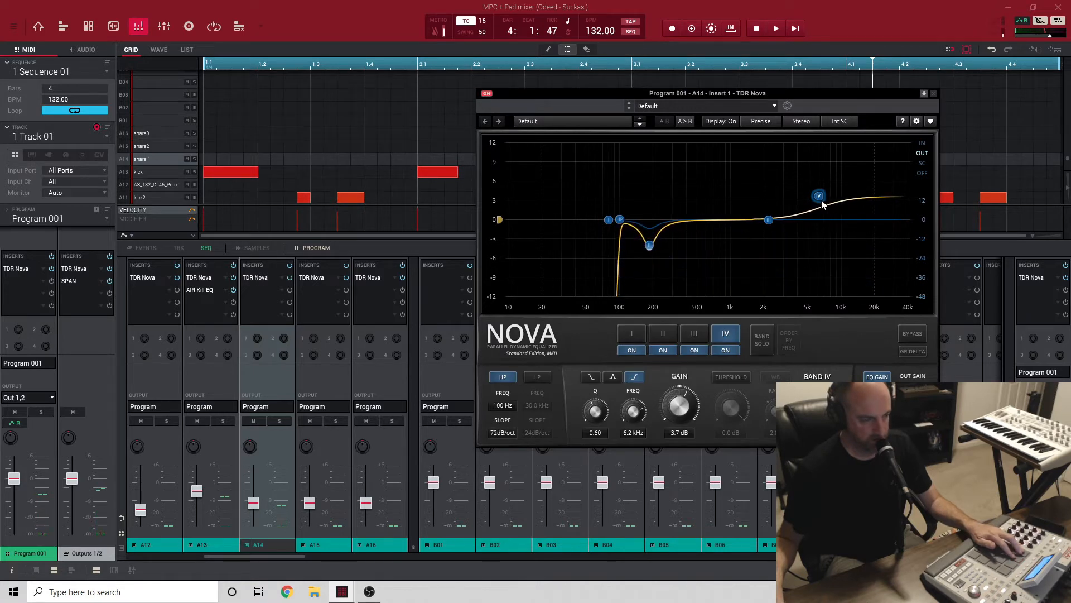
left_click(933, 93)
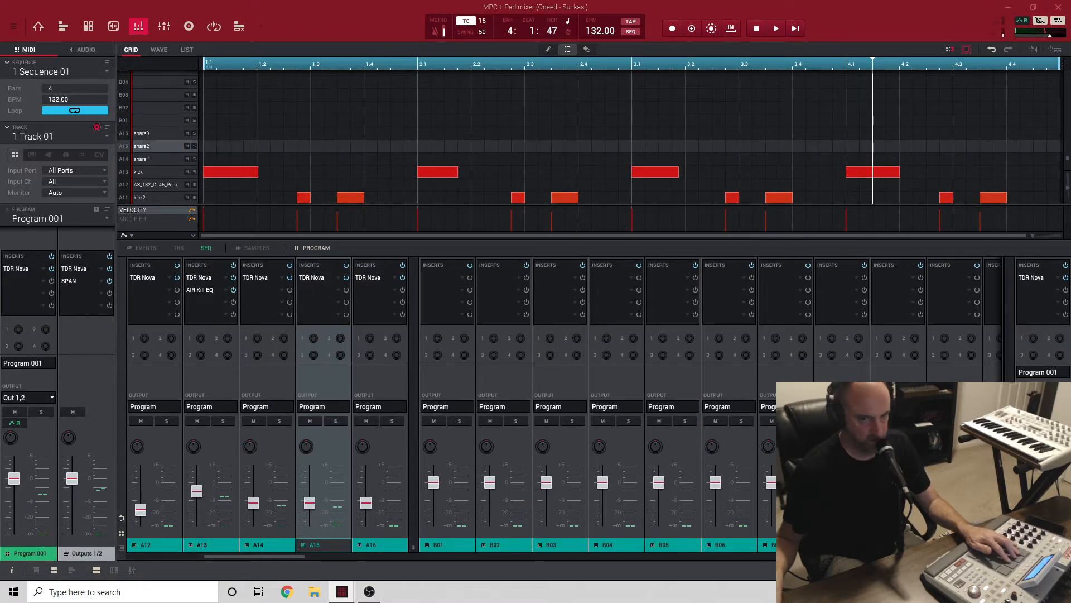
left_click_drag(1044, 121, 640, 80)
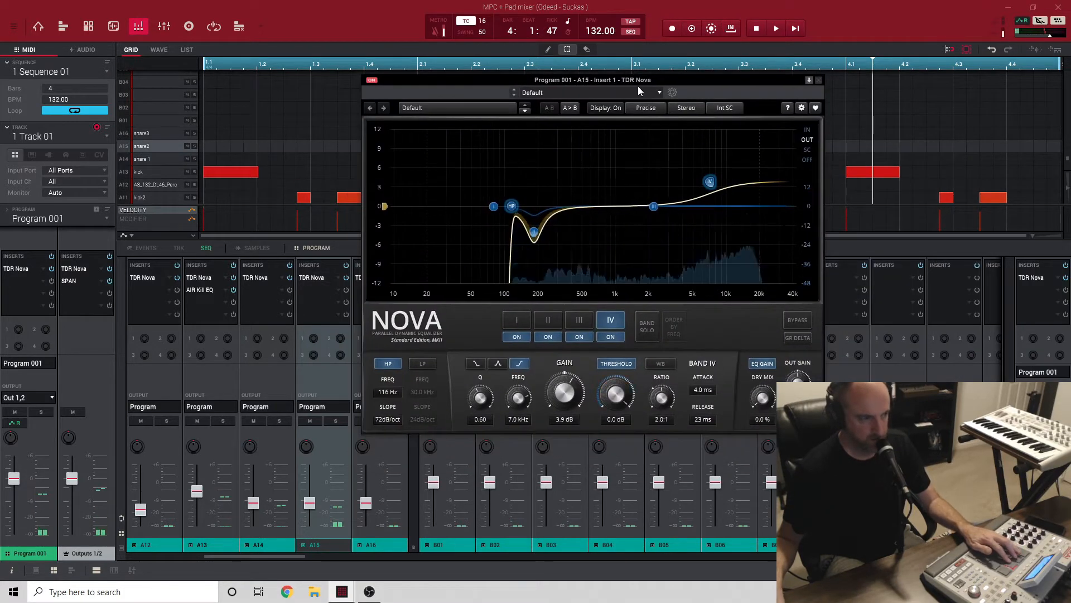
left_click(819, 80)
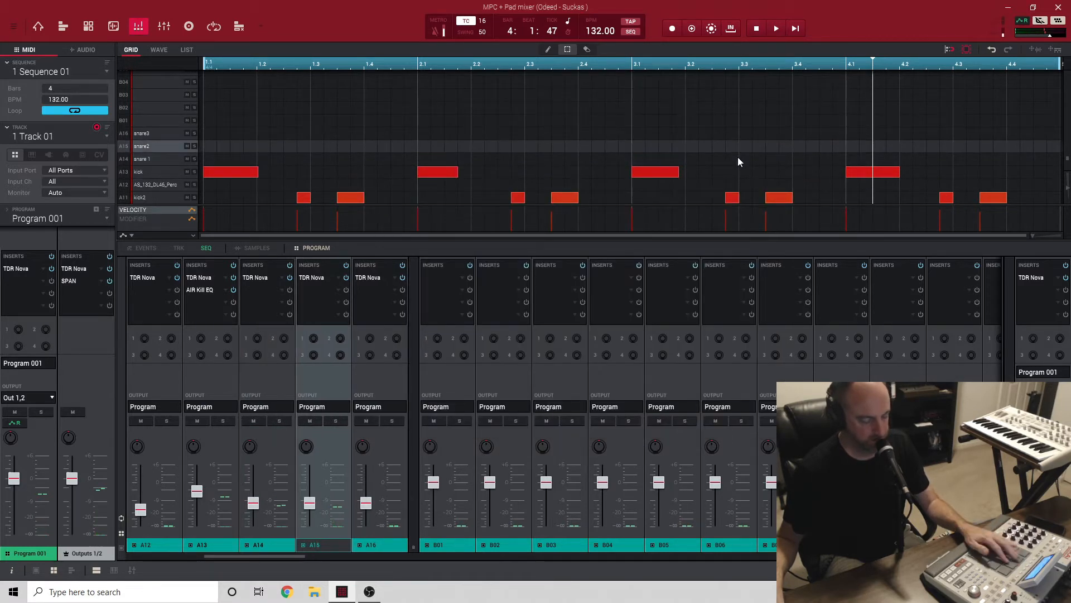
Step: In TDR Nova on snare3 channel A16, enable a low-pass filter at 19.9 kHz with a 72 dB/oct slope
left_click(368, 279)
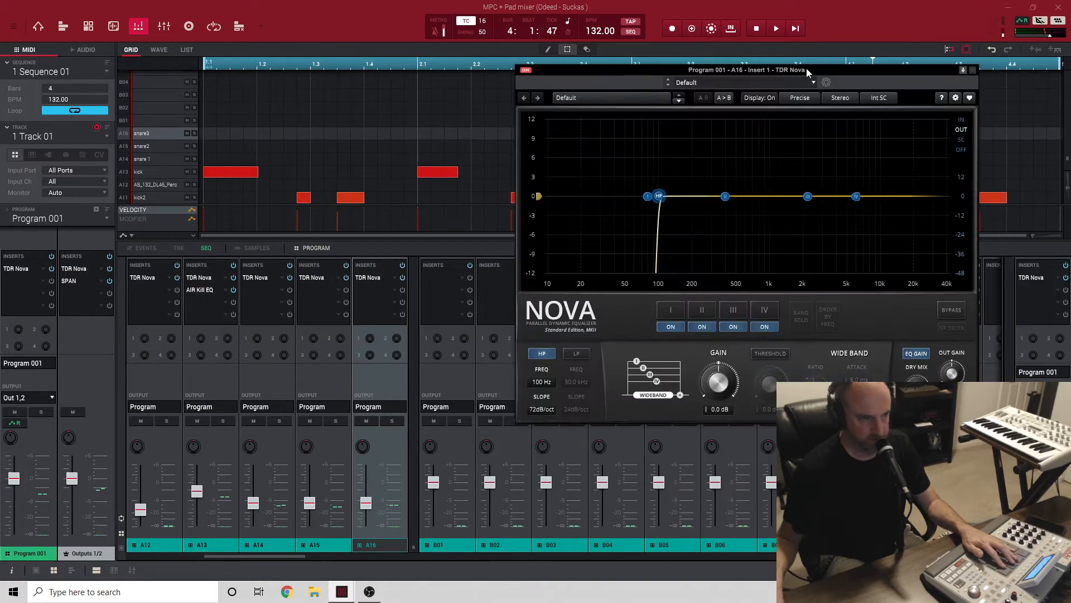
left_click_drag(806, 68, 793, 70)
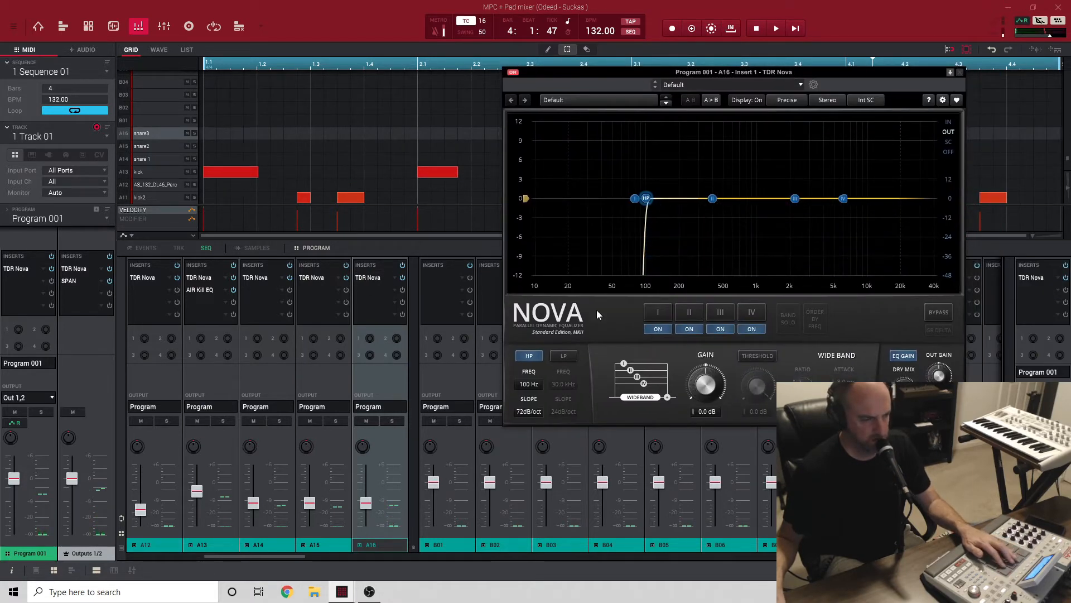
left_click(564, 356)
left_click(558, 411)
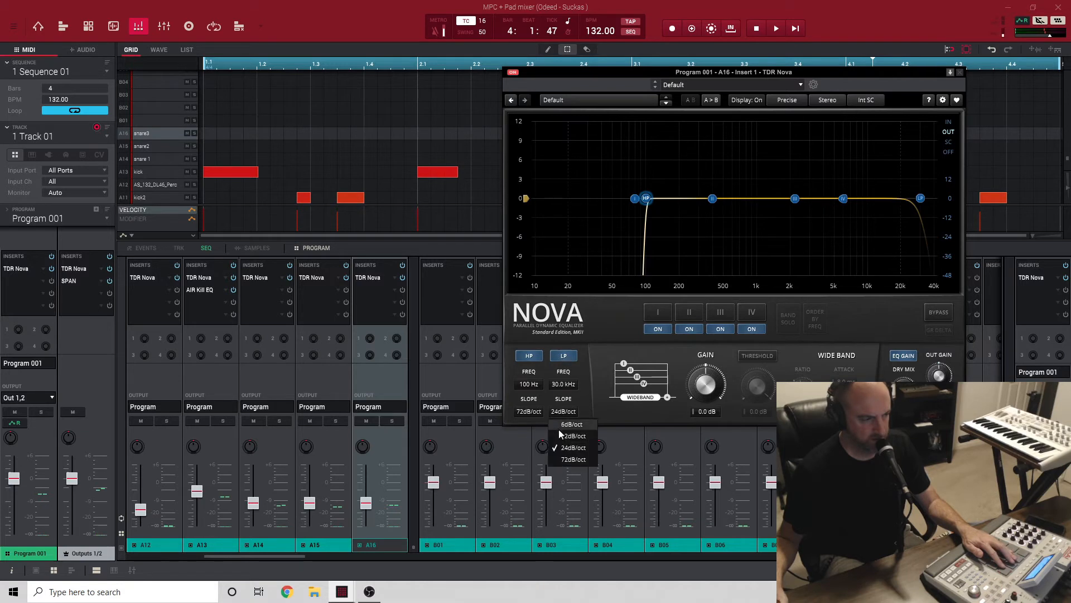
left_click(574, 467)
left_click_drag(920, 198, 898, 206)
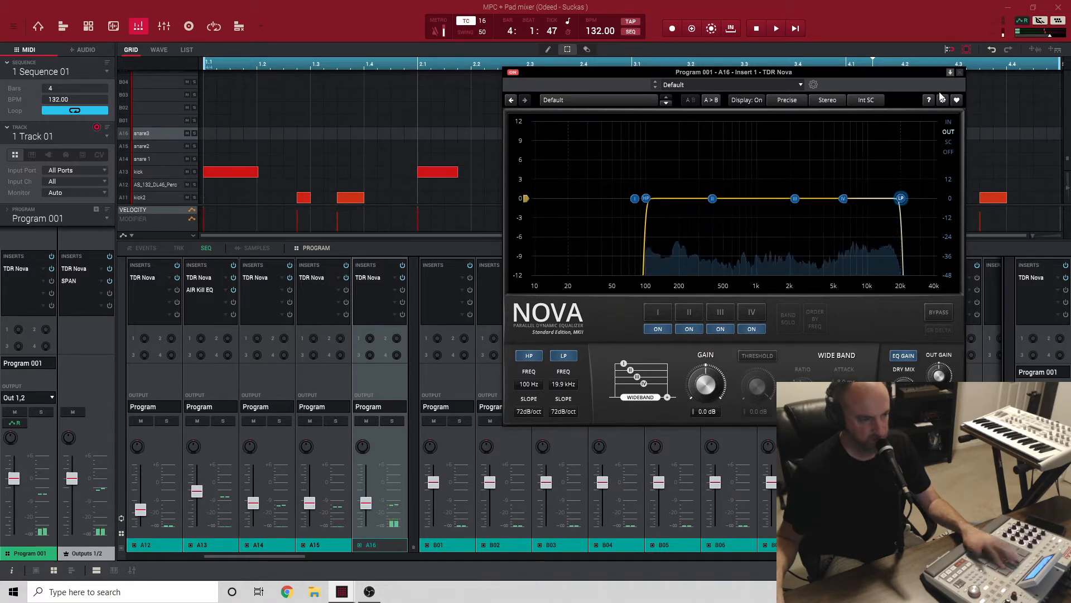
left_click(959, 73)
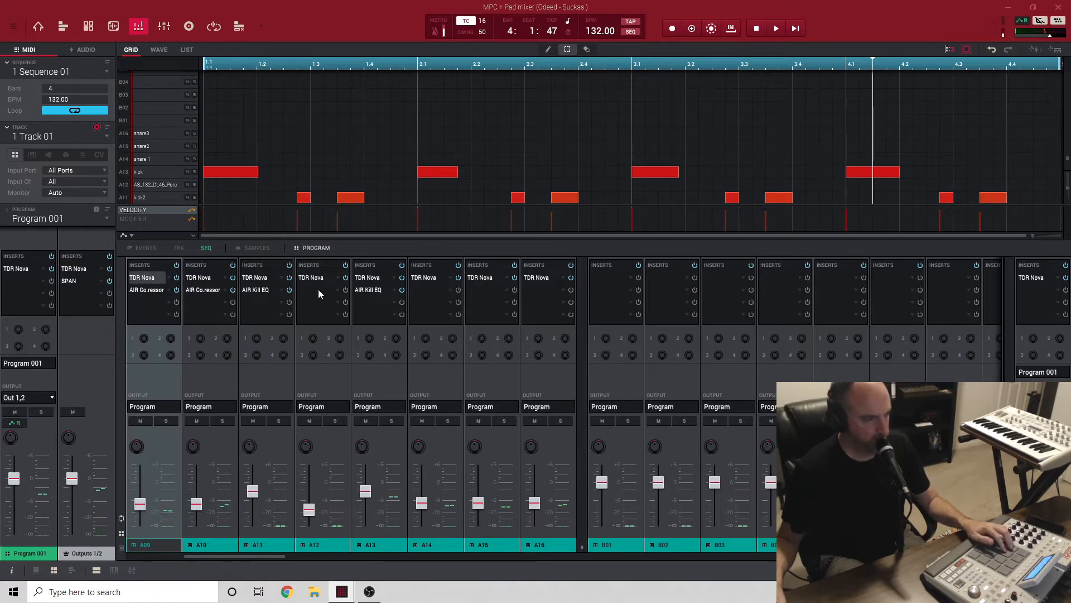
Step: Examine the TDR Nova curves on channels A09 and A10, checking the band III and band IV dynamic settings on A10
left_click_drag(1070, 122, 611, 35)
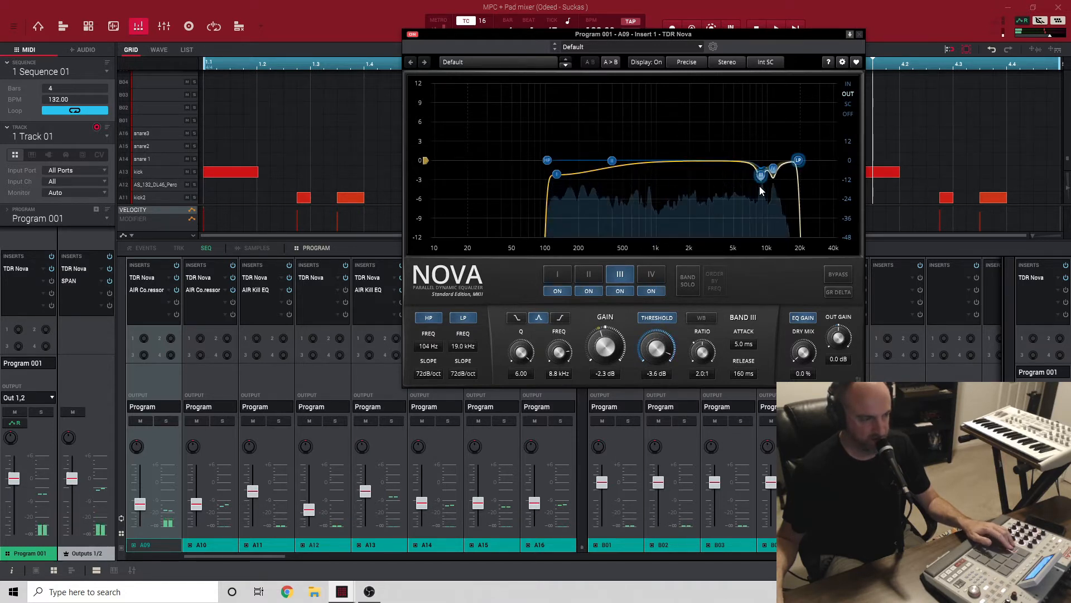
left_click(859, 34)
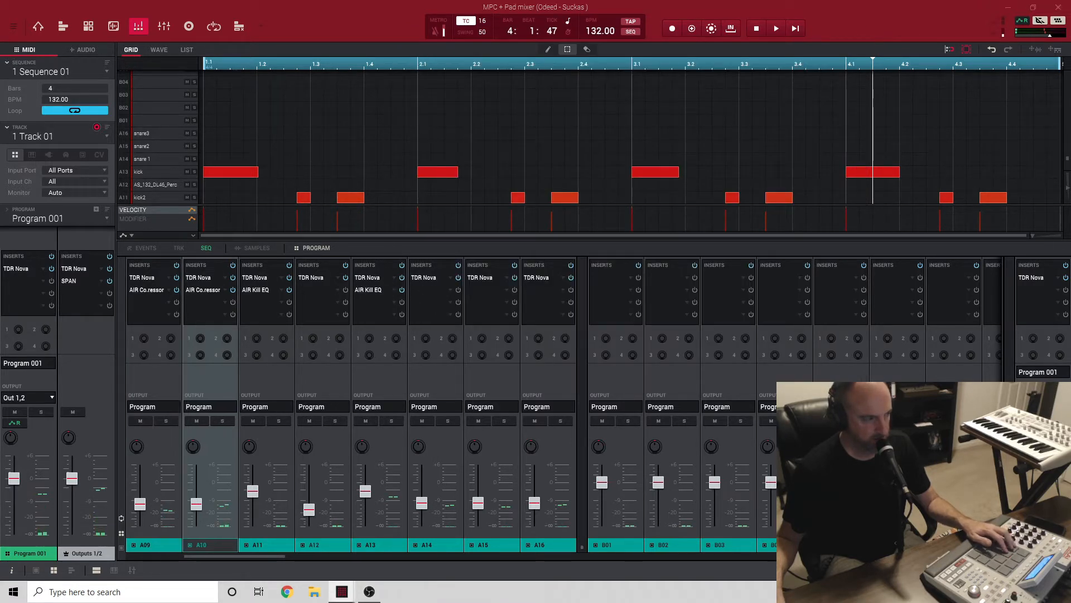
left_click(198, 278)
left_click_drag(803, 152, 516, 135)
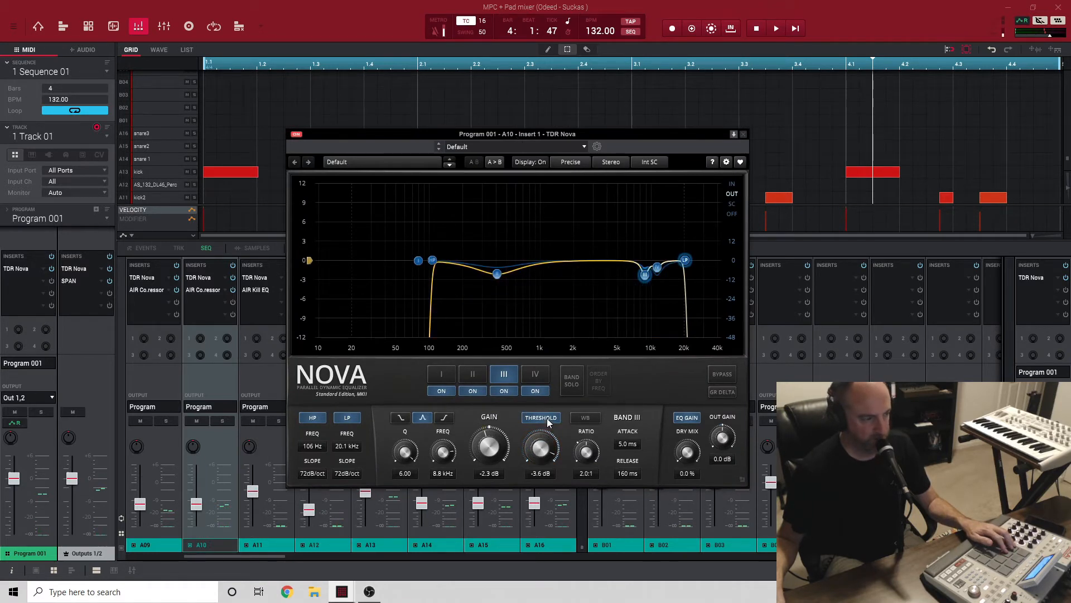
left_click(535, 374)
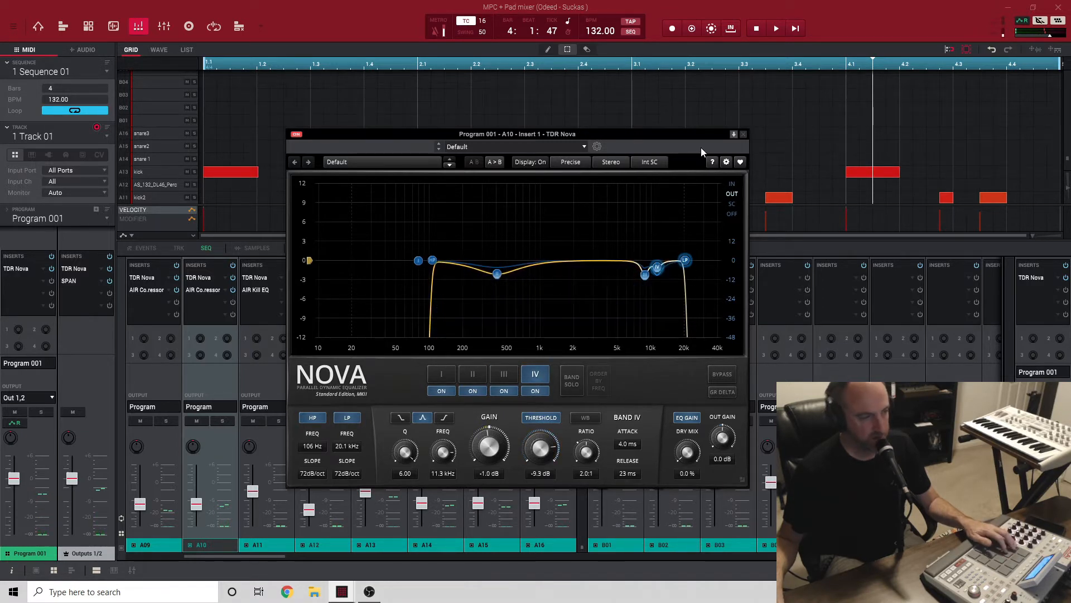
left_click(744, 134)
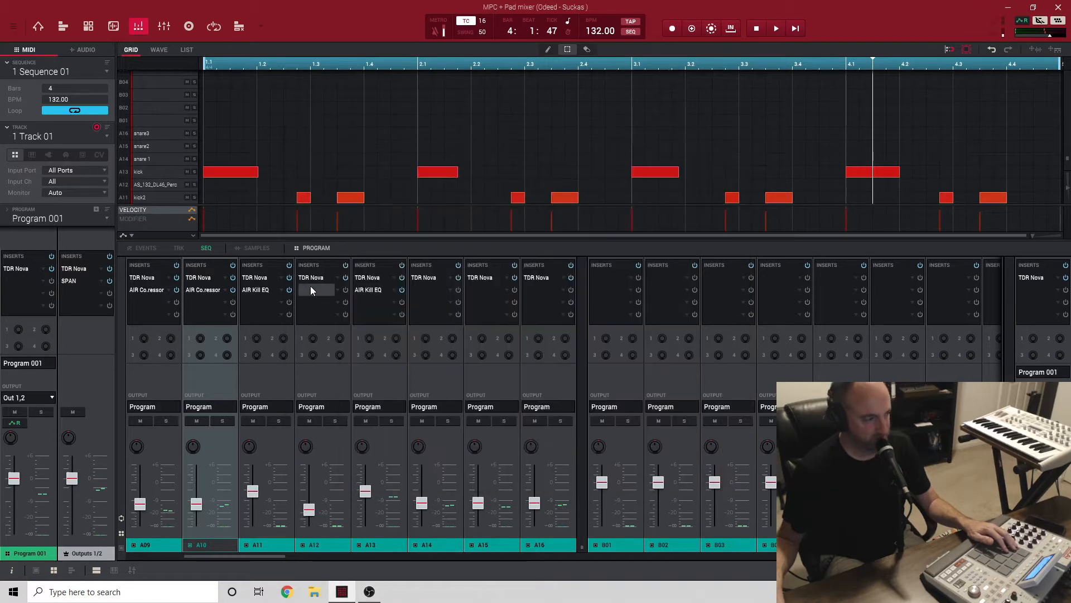
Step: Review the AIR Compressor settings on channel A10 and the TDR Nova curve on channel A11, closing each plugin window
left_click(196, 291)
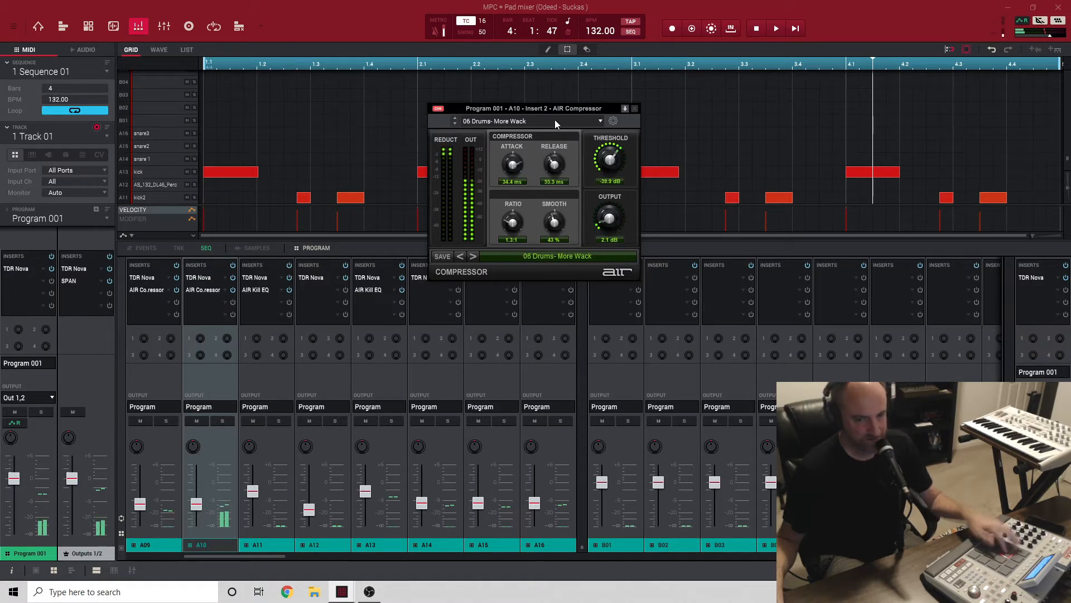
left_click(635, 108)
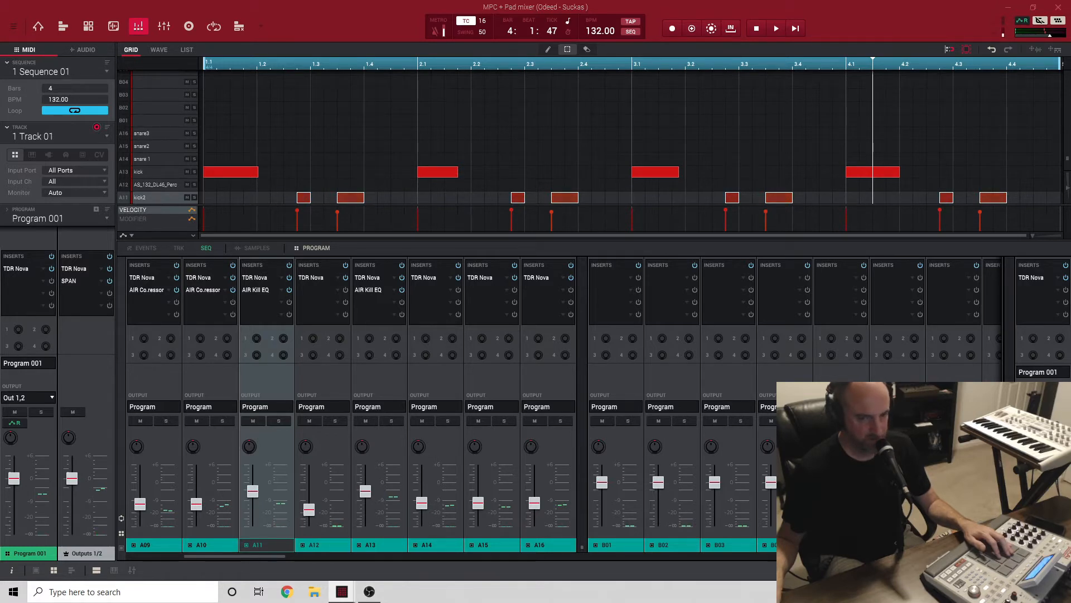
left_click_drag(1070, 89, 714, 48)
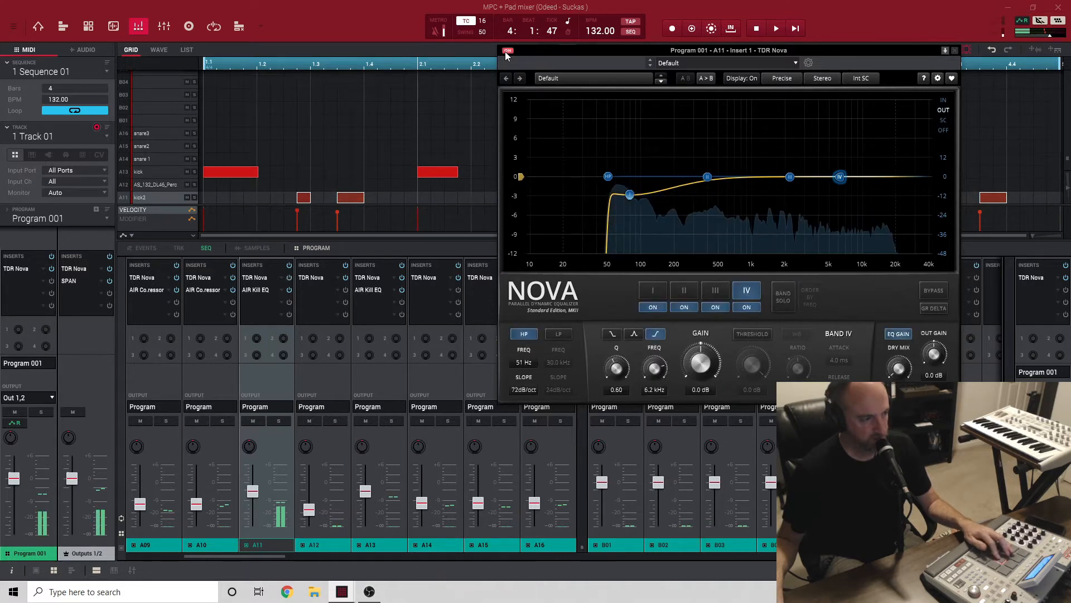
left_click(957, 52)
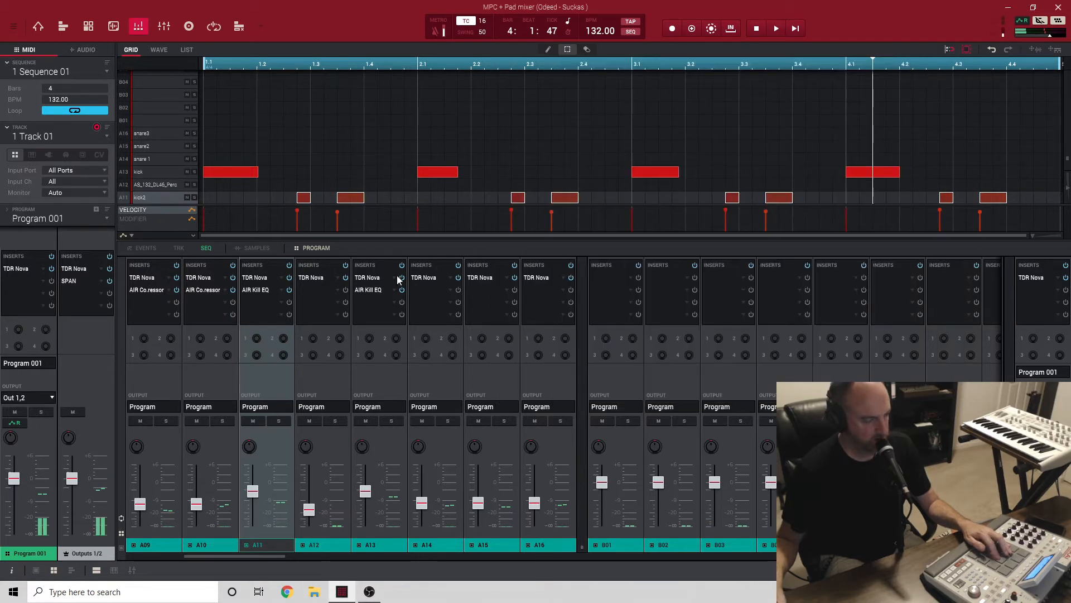
Step: Examine the TDR Nova filter and notch settings on percussion channel A12, and close the plugin window
left_click(314, 278)
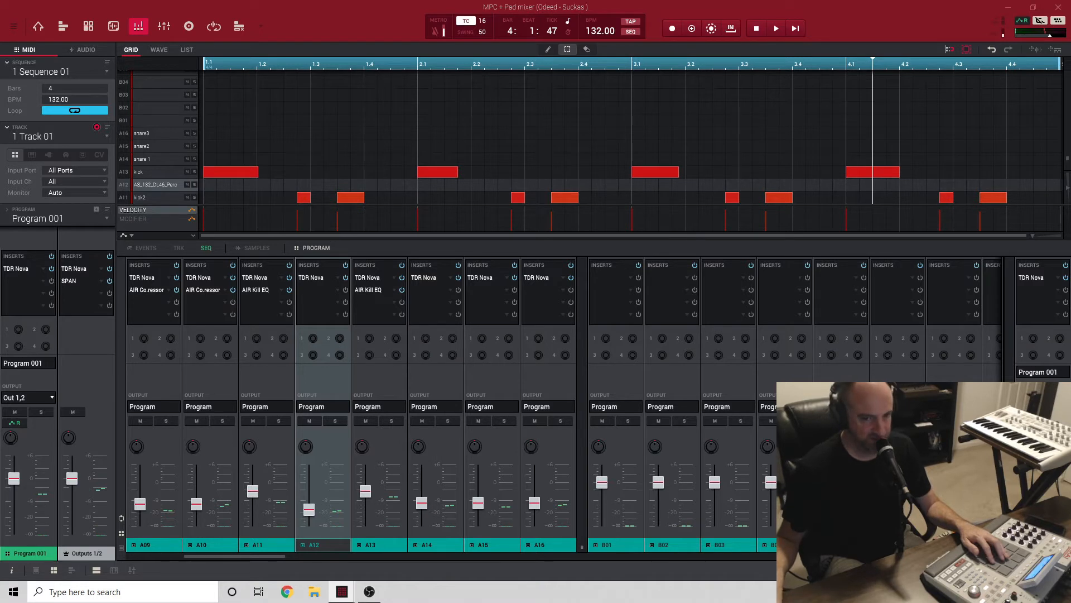
left_click_drag(940, 72, 855, 39)
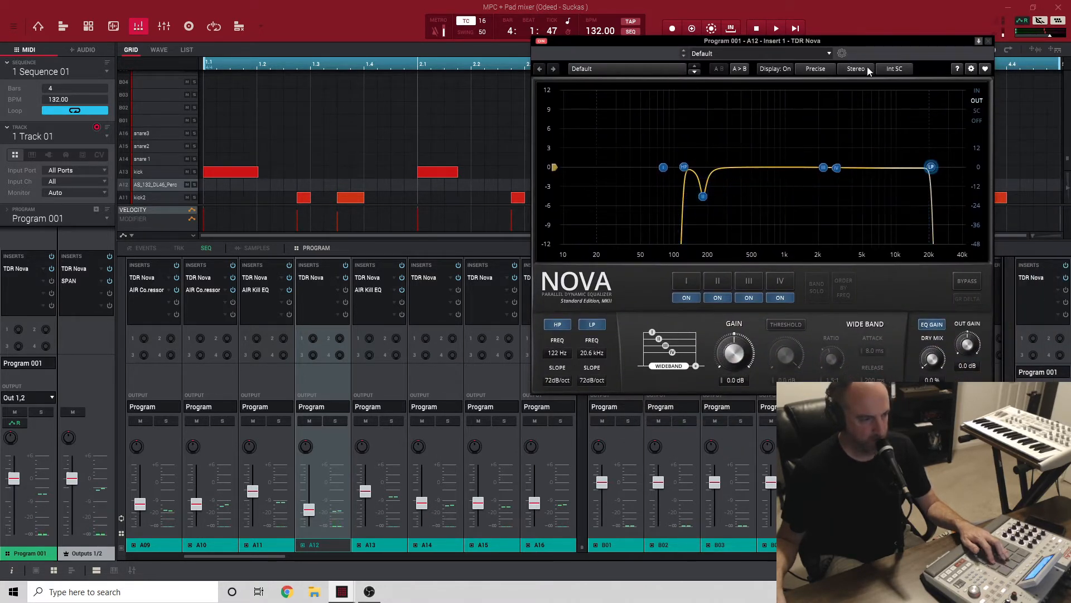
left_click(988, 41)
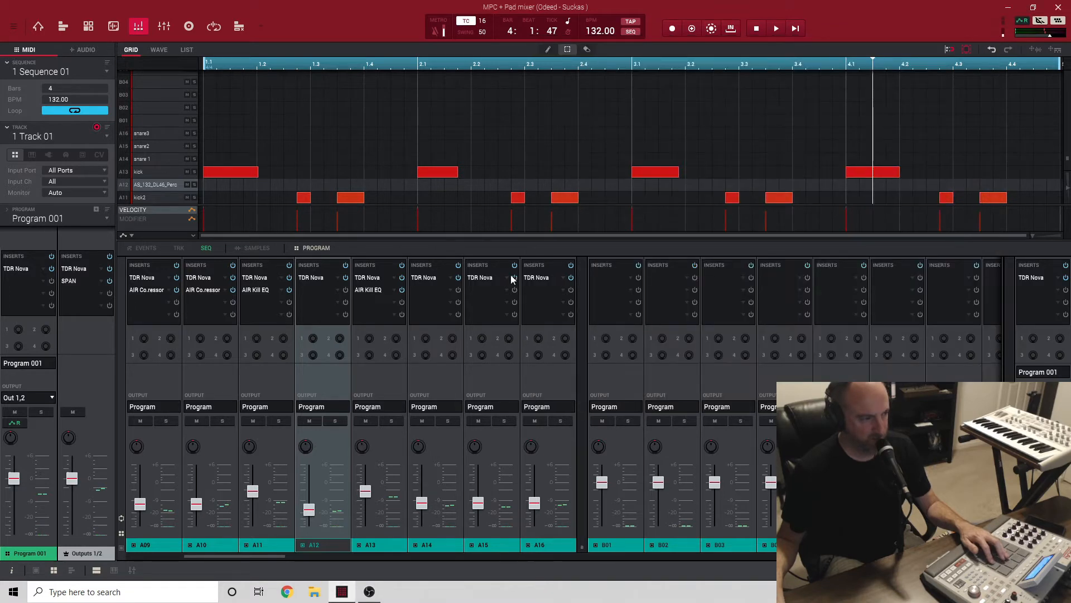
double_click(301, 277)
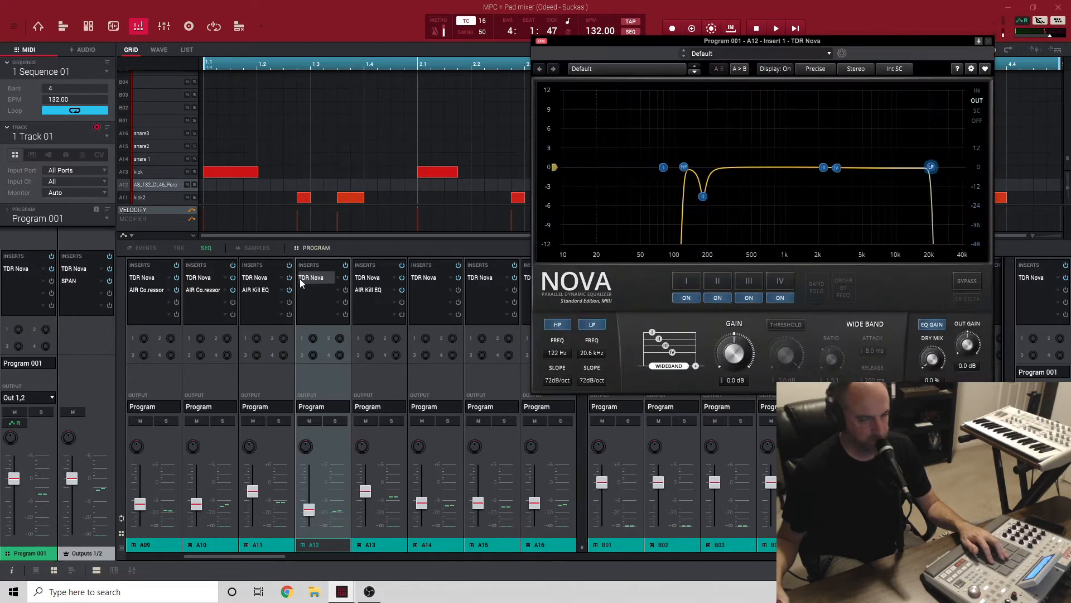
left_click(989, 41)
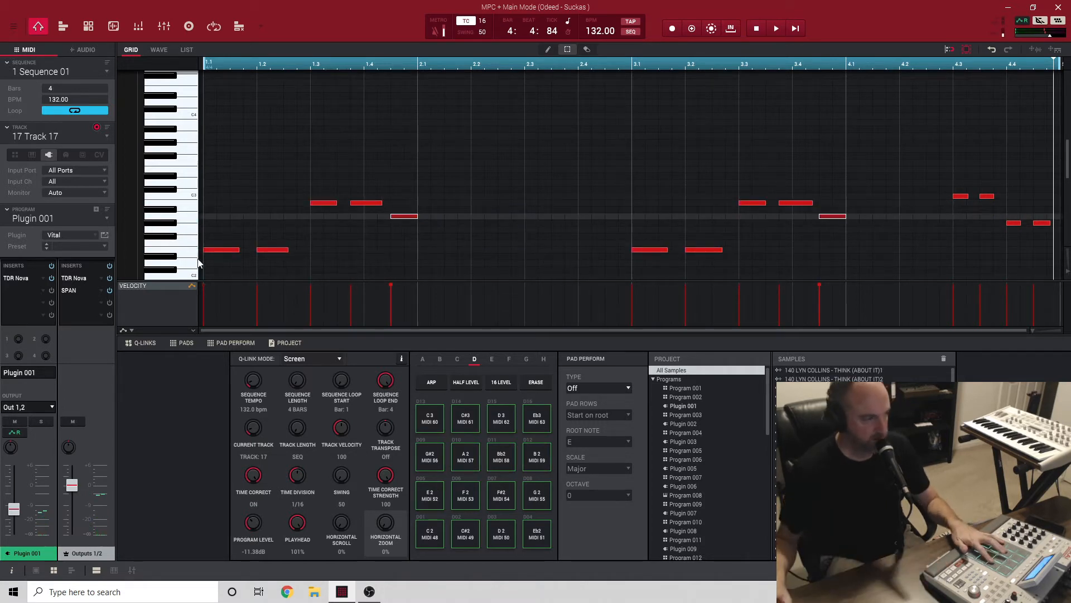
Step: Audition the different pitches of the bar 1 notes in Track 17's piano roll
left_click(213, 251)
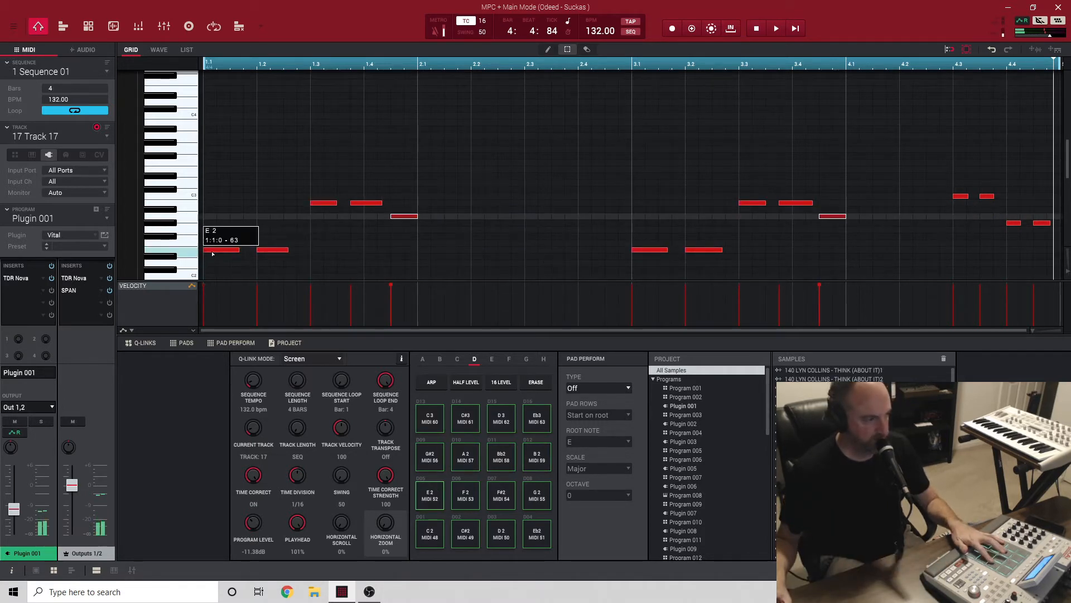
left_click(407, 218)
left_click(329, 204)
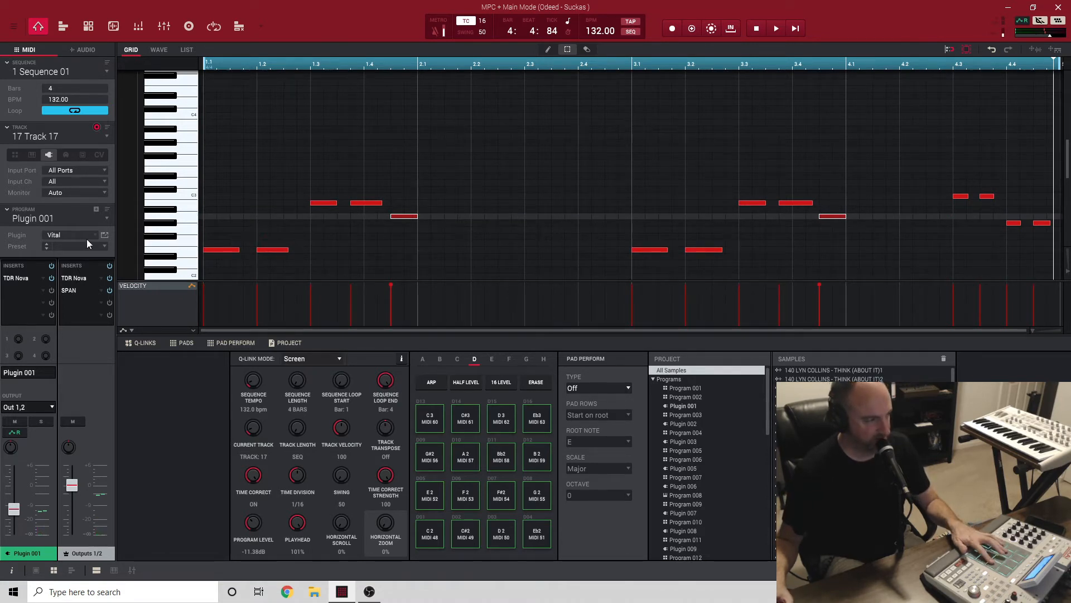
Step: Open the Vital synth on Plugin 001 and listen to the soloed part while viewing its oscillators
left_click(105, 235)
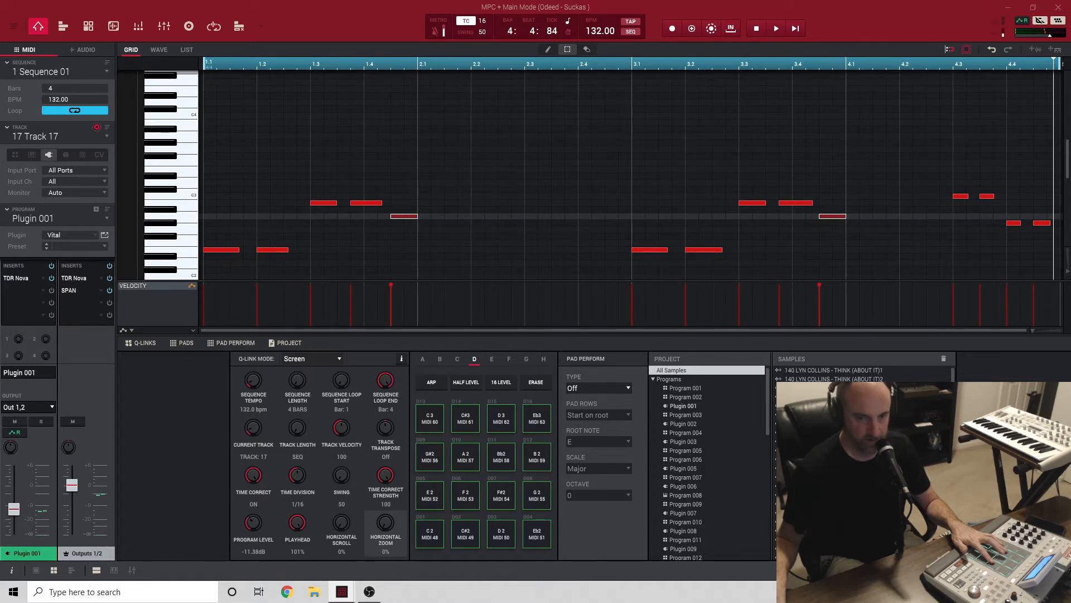
left_click_drag(1070, 69, 895, 39)
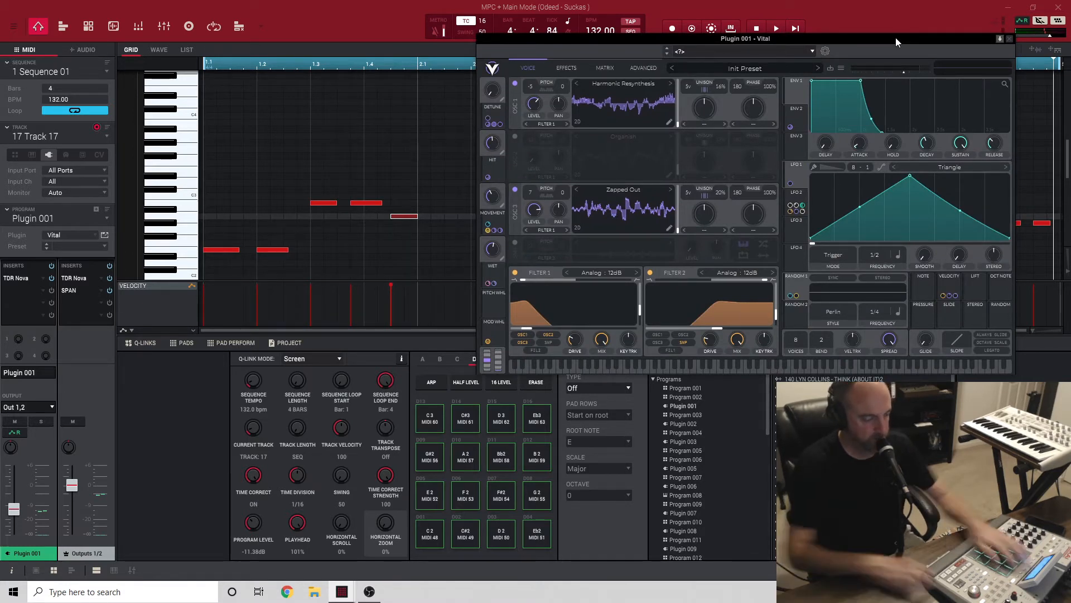
key("space")
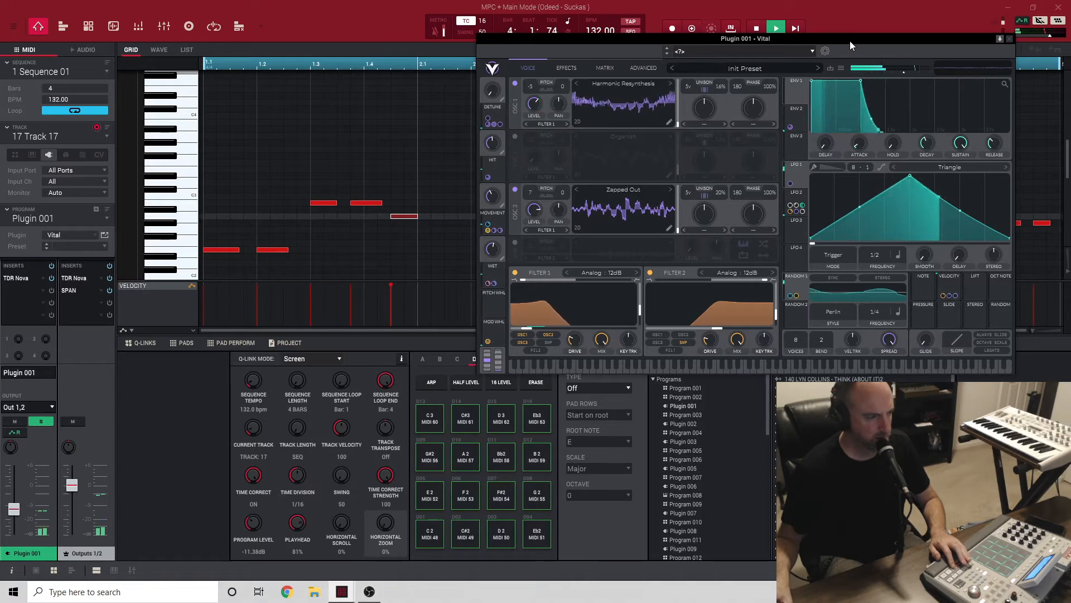
key("space")
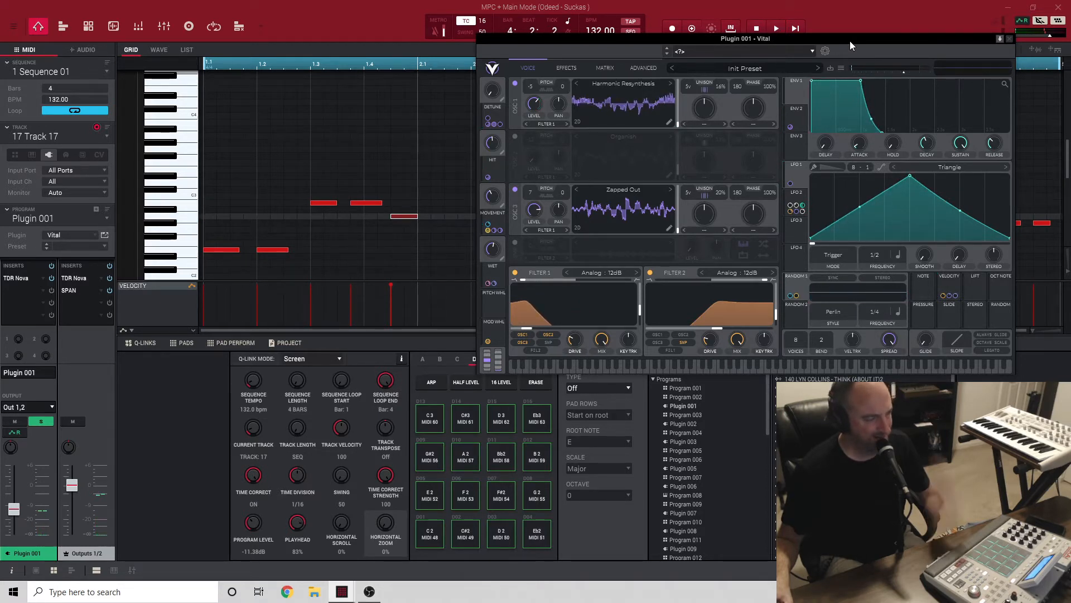
Step: Review Vital's effects and voice settings, play the part once more, and close the synth window
left_click(567, 70)
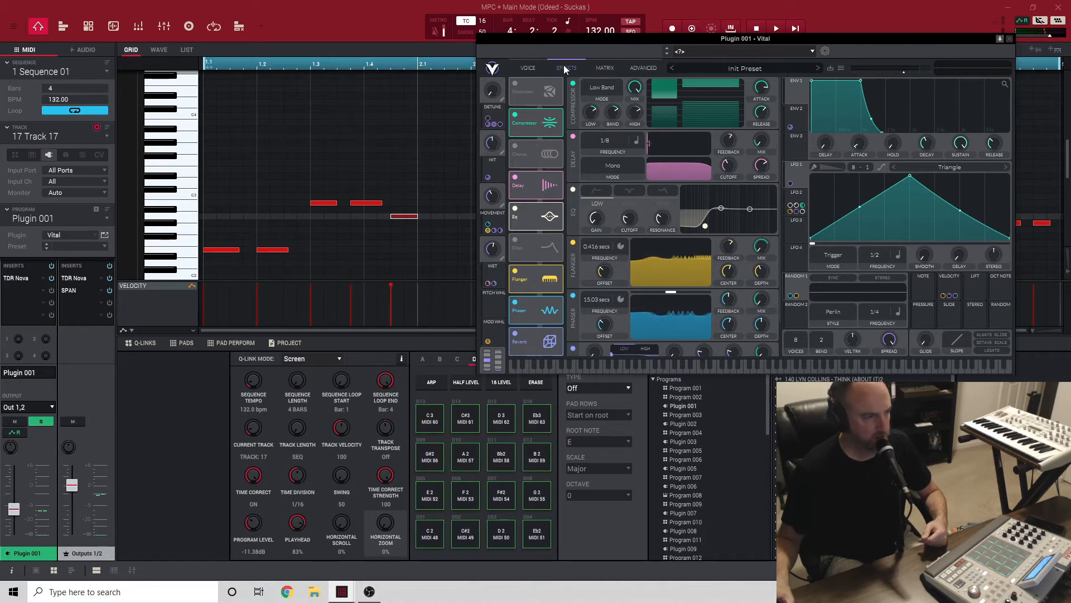
left_click(524, 69)
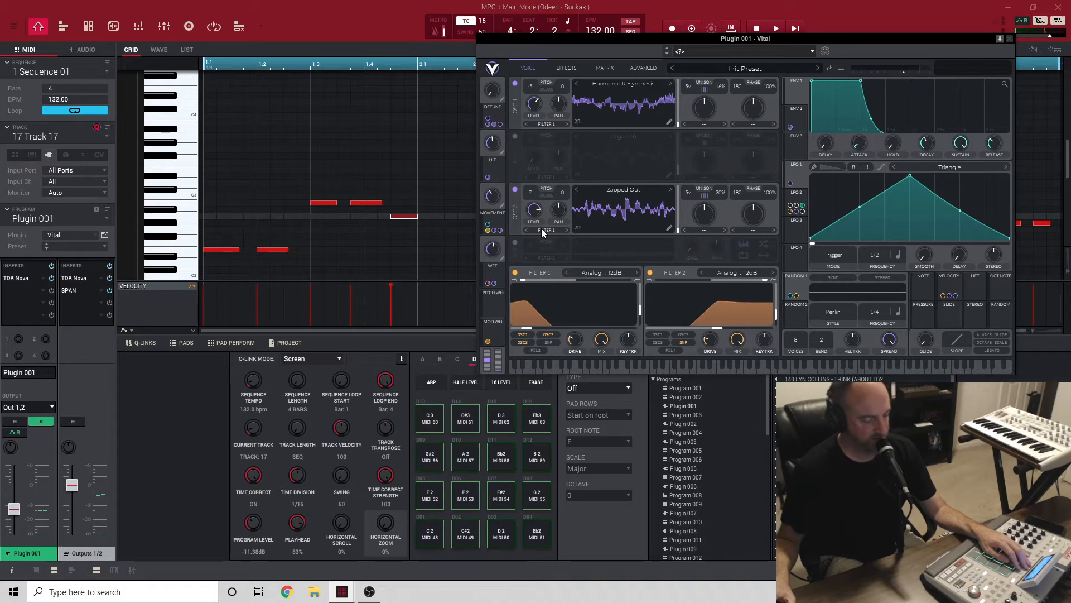
key("space")
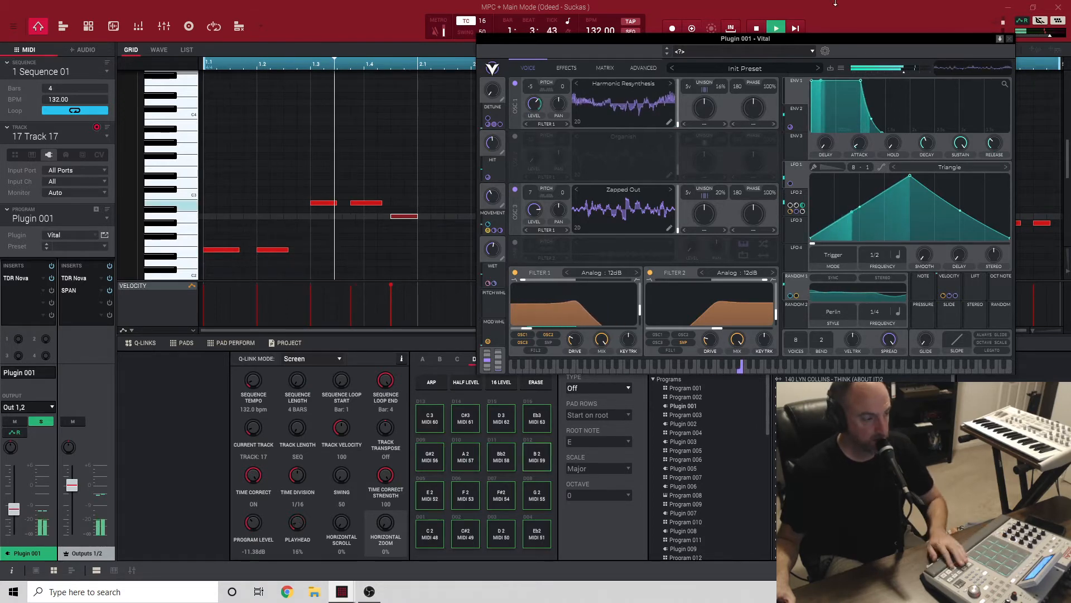
left_click_drag(856, 39, 724, 32)
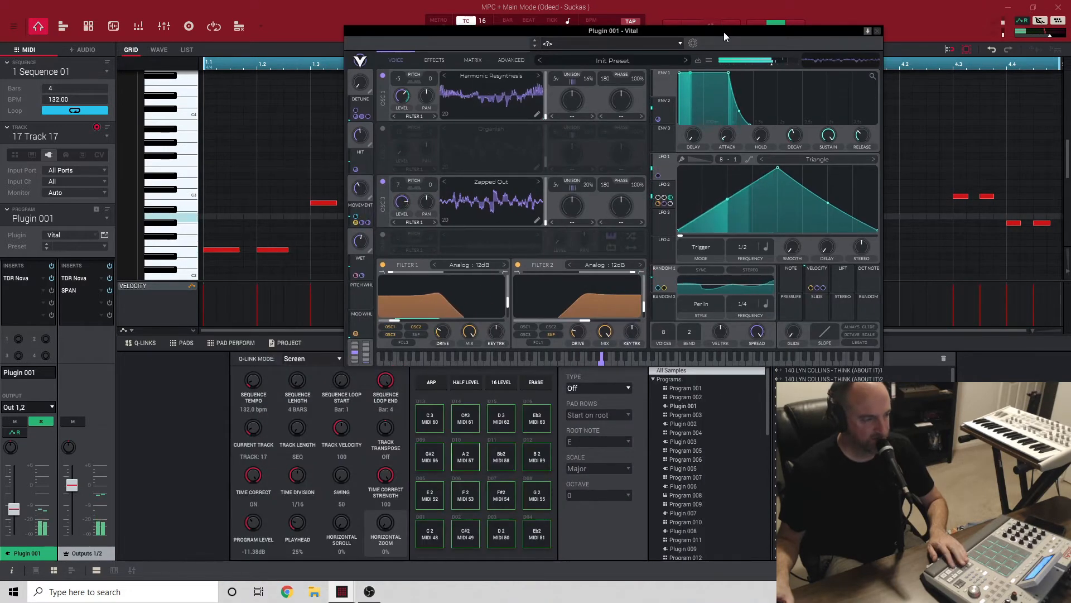
left_click(877, 30)
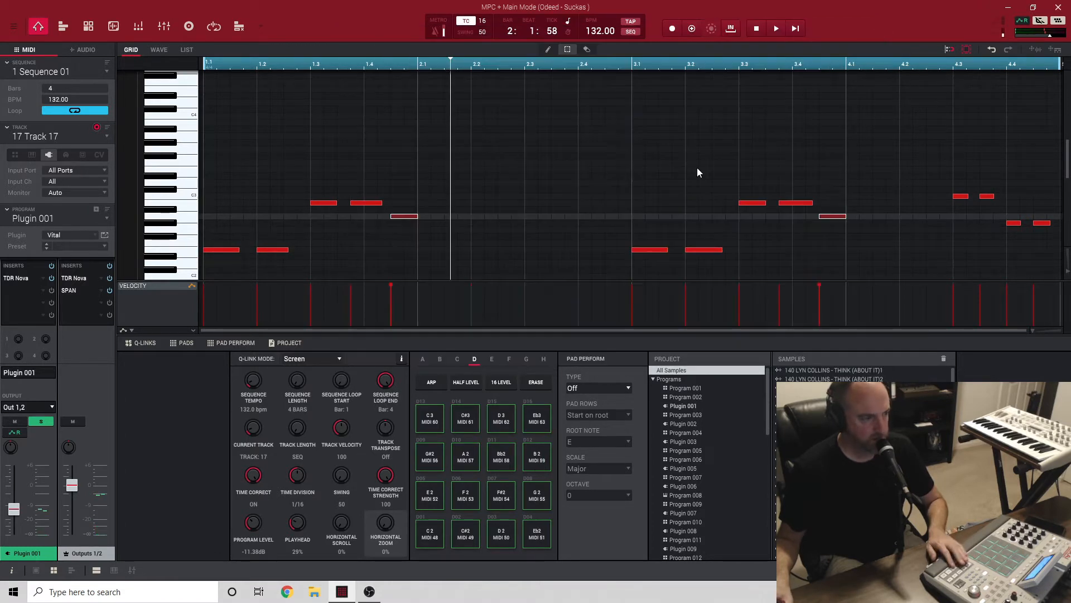
Step: Audition notes in Track 17's pattern, add a short higher note at 3.1, and delete it again
left_click(325, 203)
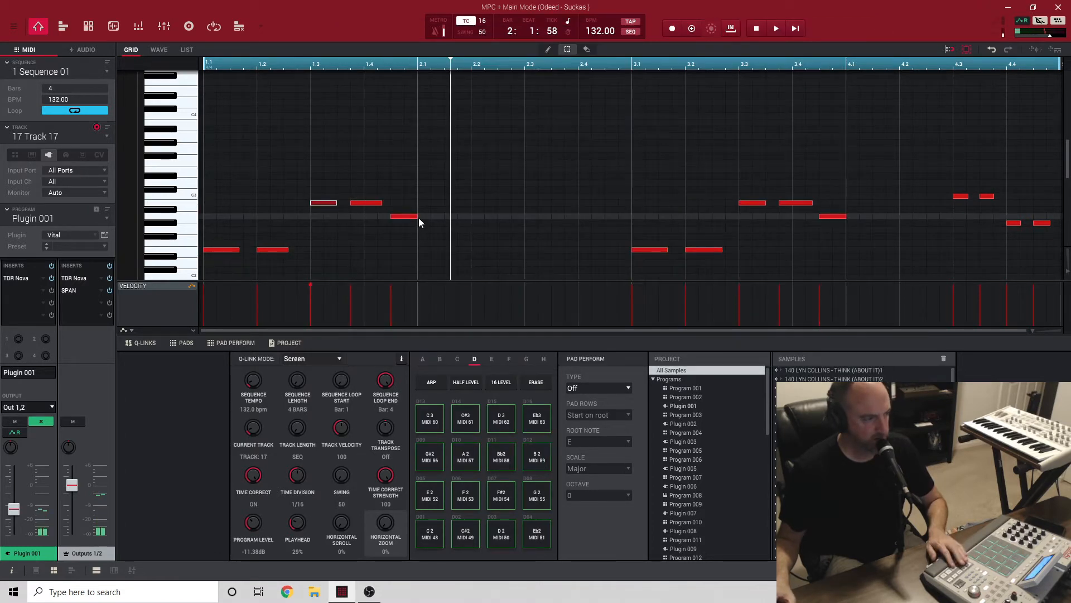
left_click(402, 217)
left_click(635, 251)
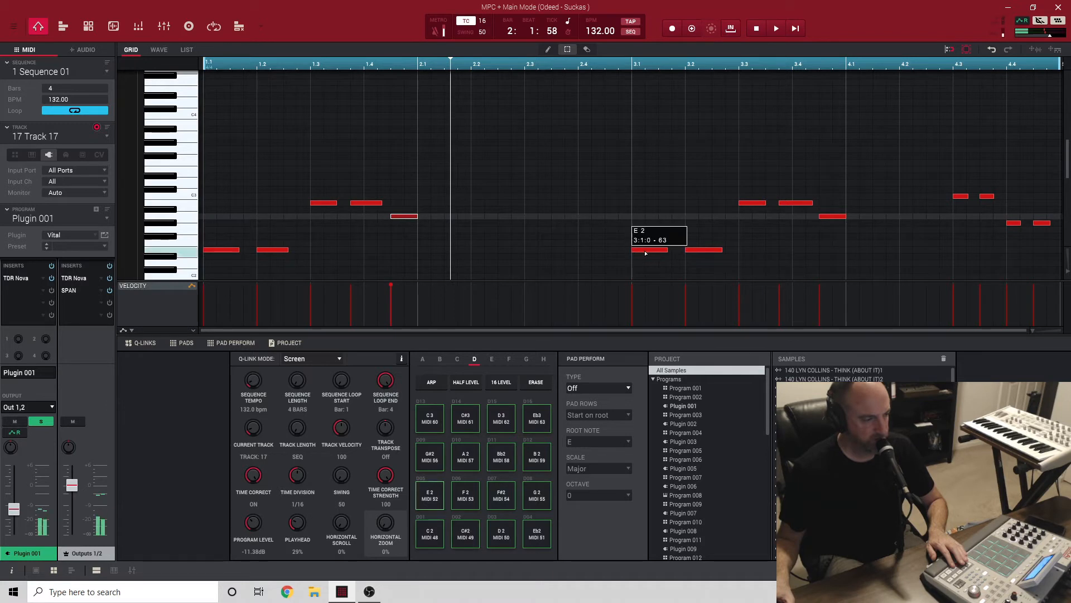
double_click(638, 163)
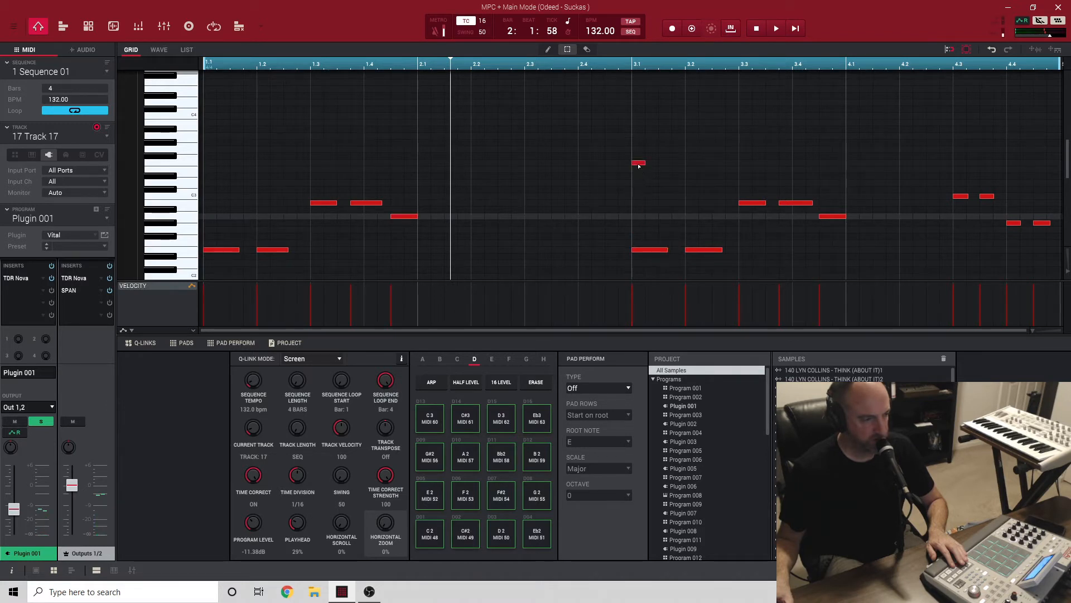
double_click(639, 163)
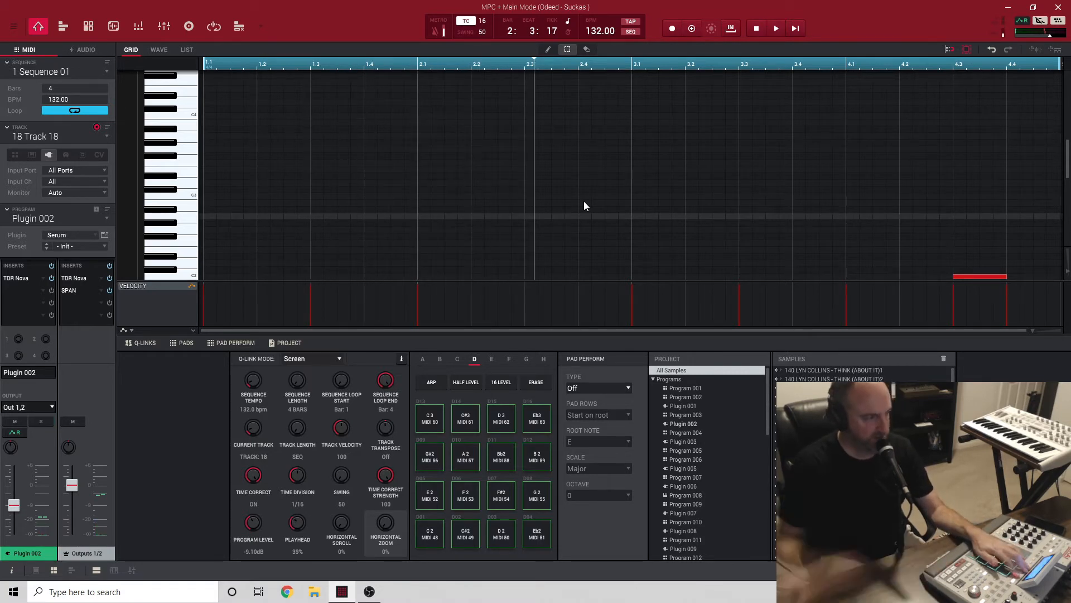
Step: Open TDR Nova on Plugin 001 and examine its curve while the soloed Vital part plays
left_click(17, 279)
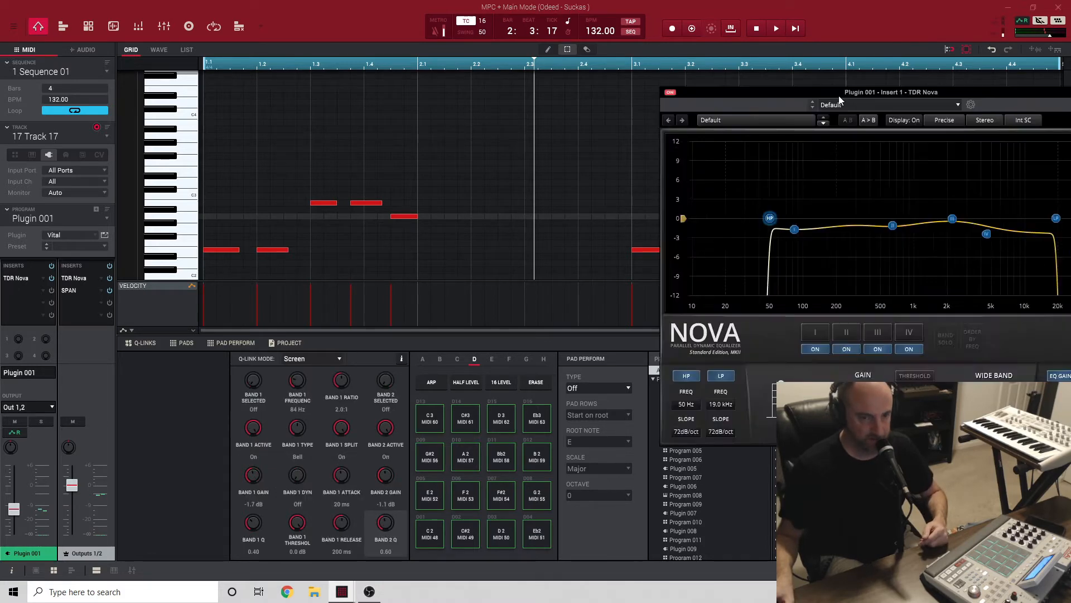
left_click_drag(903, 87, 606, 59)
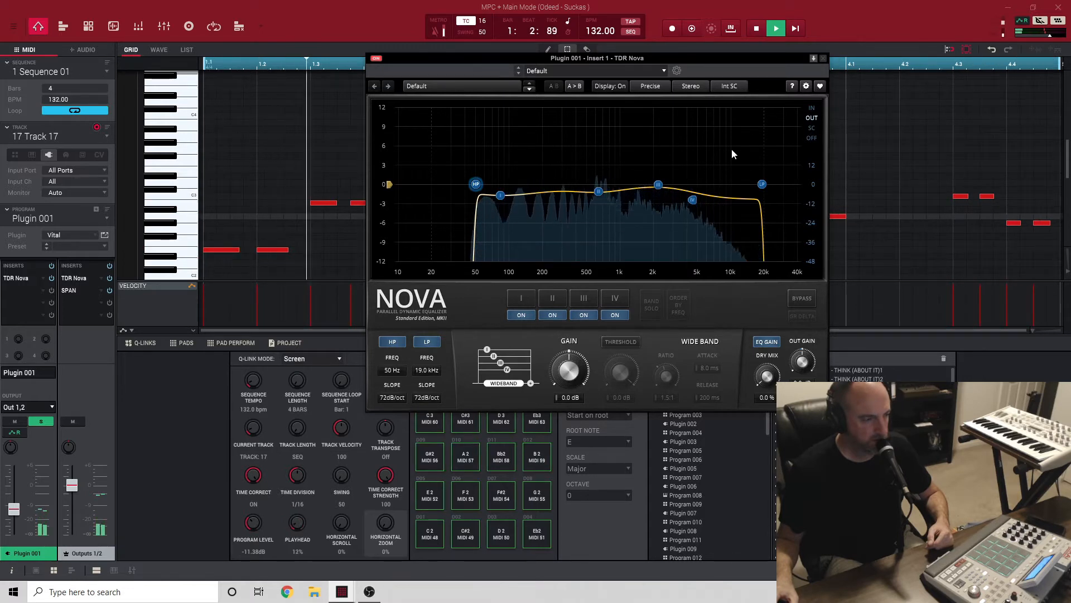
key("space")
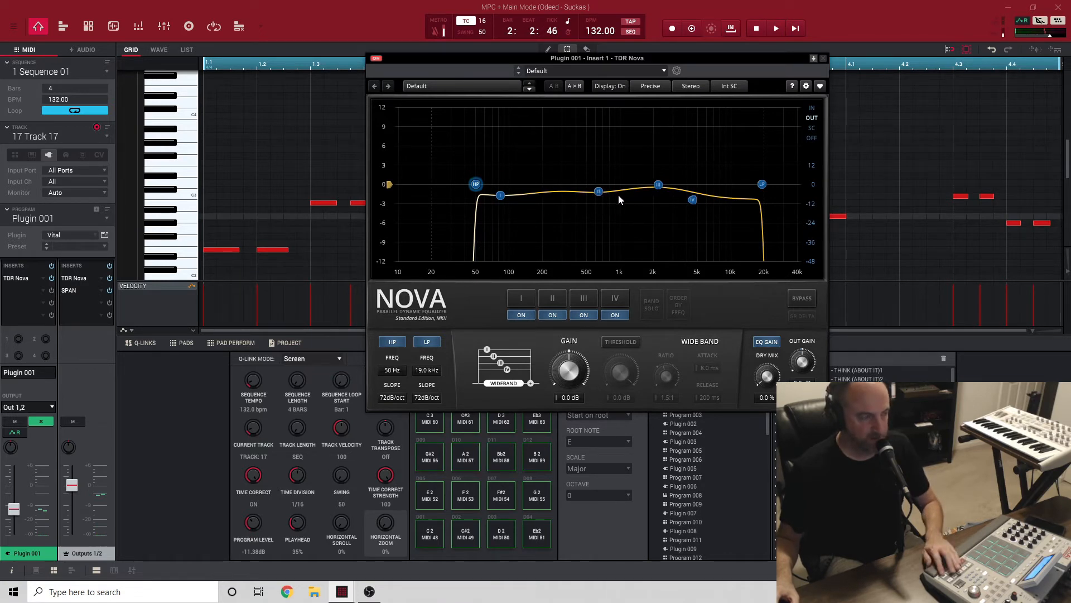
Step: Play the part, set TDR Nova's band II to -2.6 dB at 716 Hz, and enable its threshold at -7.5 dB, then close the plugin
key("space")
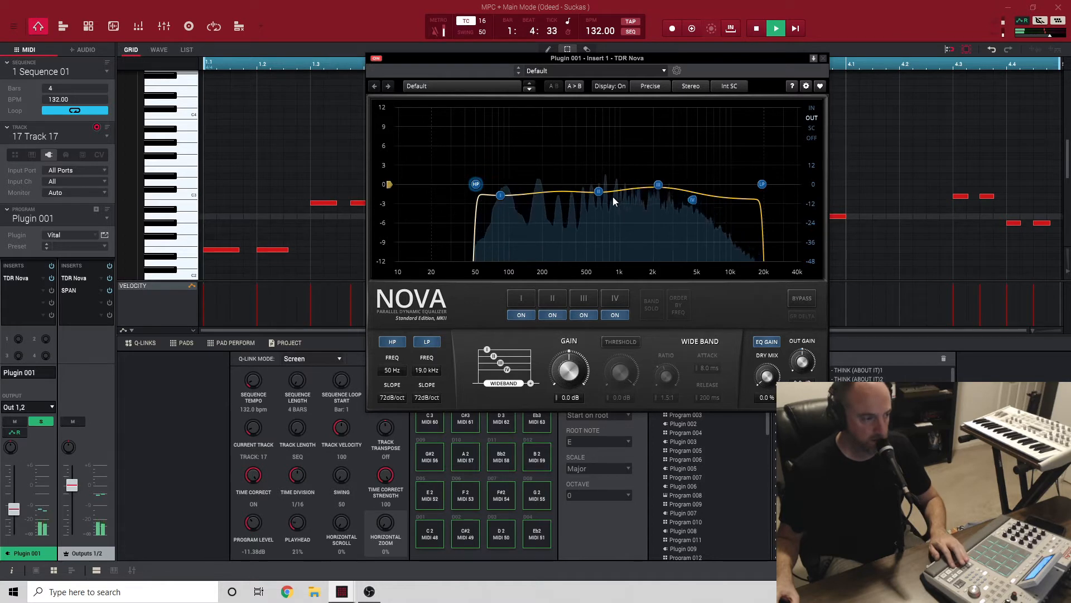
left_click_drag(598, 192, 601, 204)
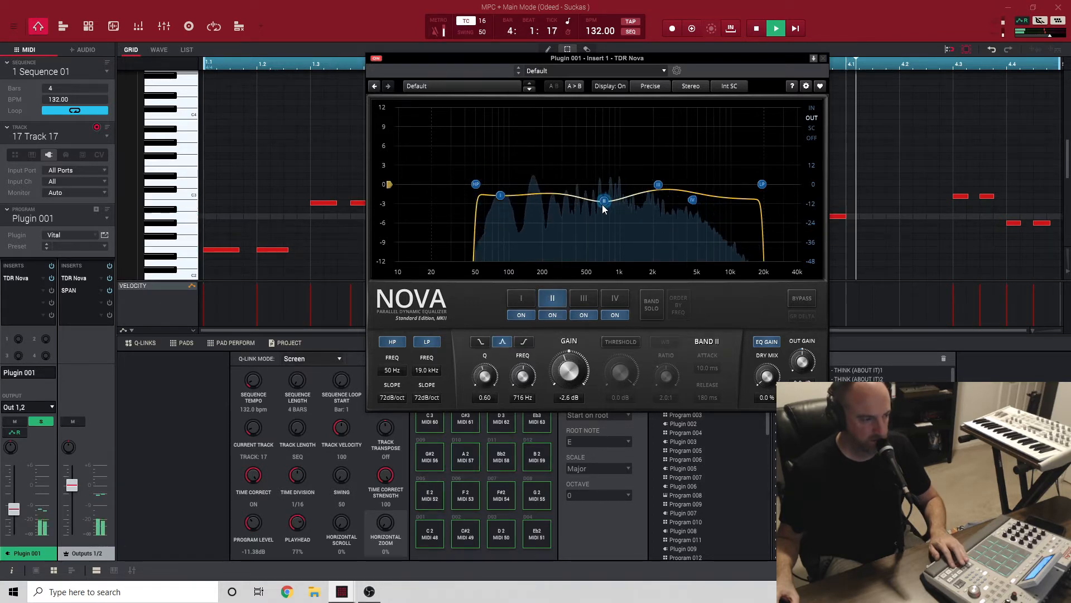
left_click(616, 343)
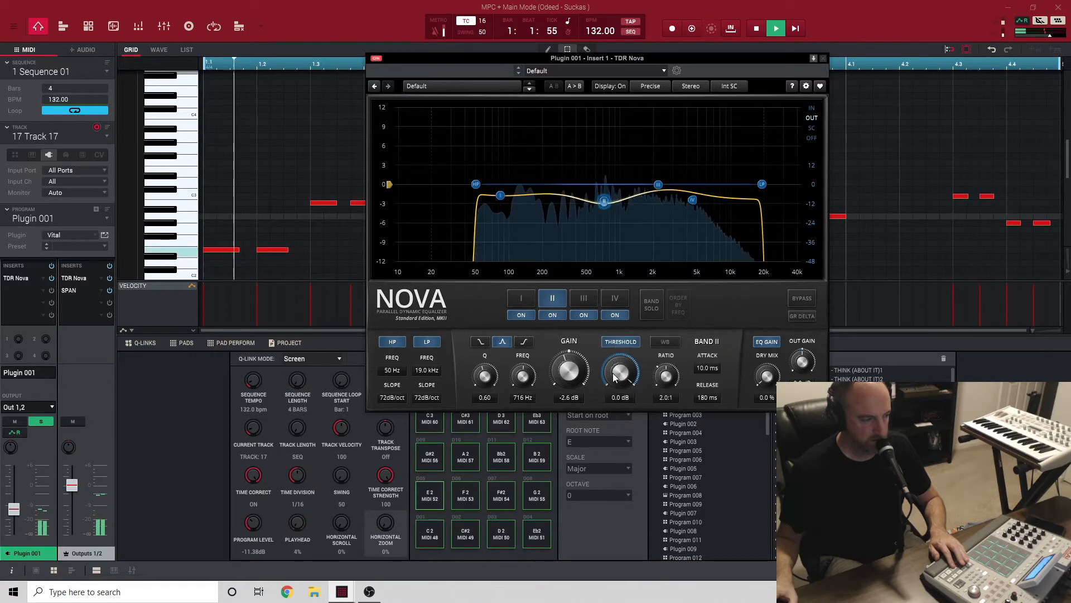
left_click_drag(612, 373, 610, 401)
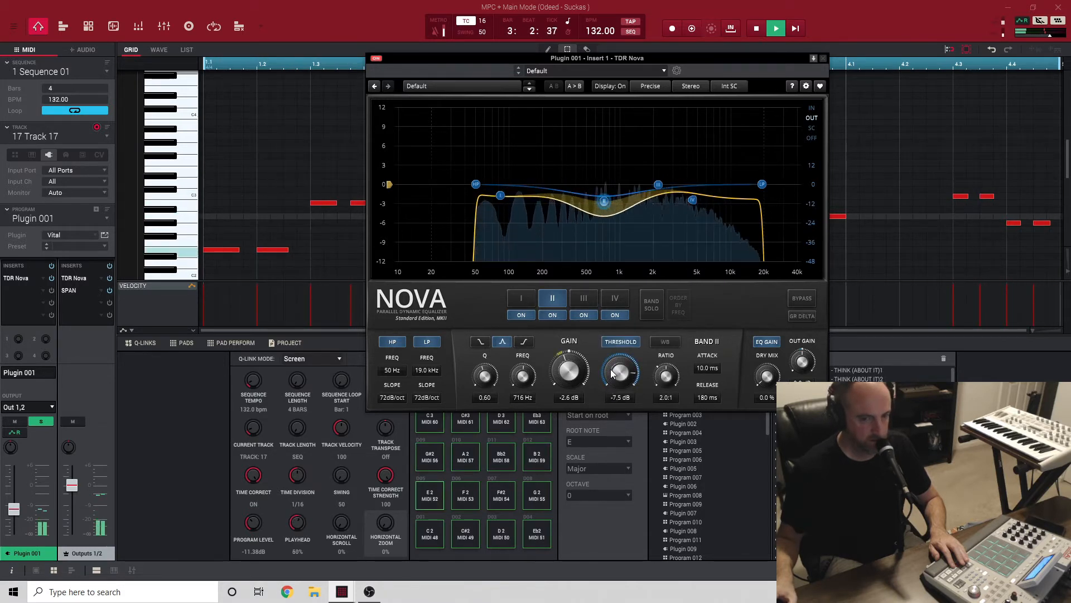
key("space")
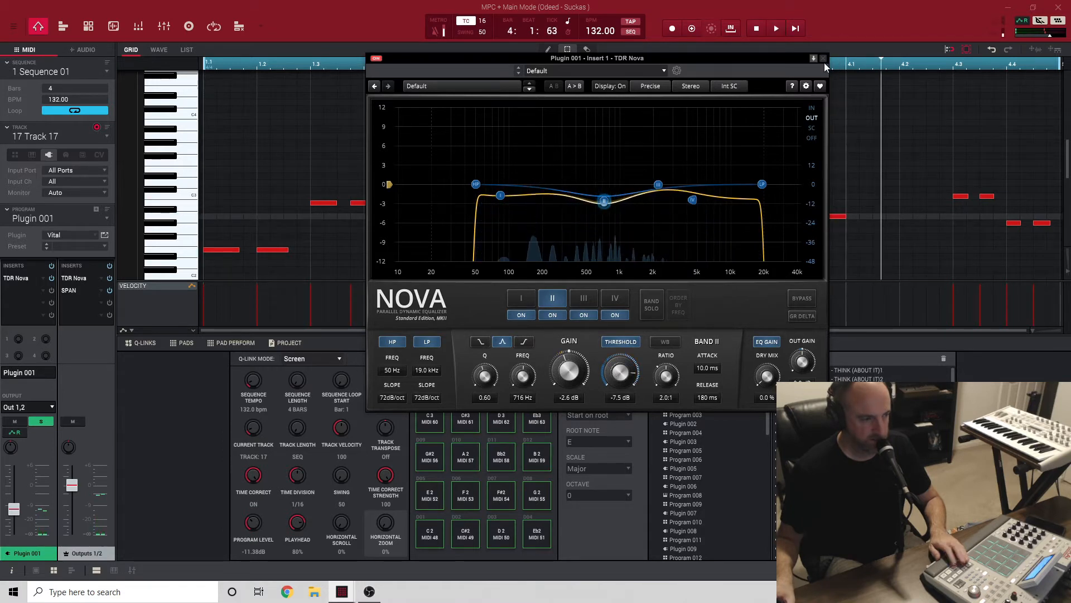
left_click(823, 59)
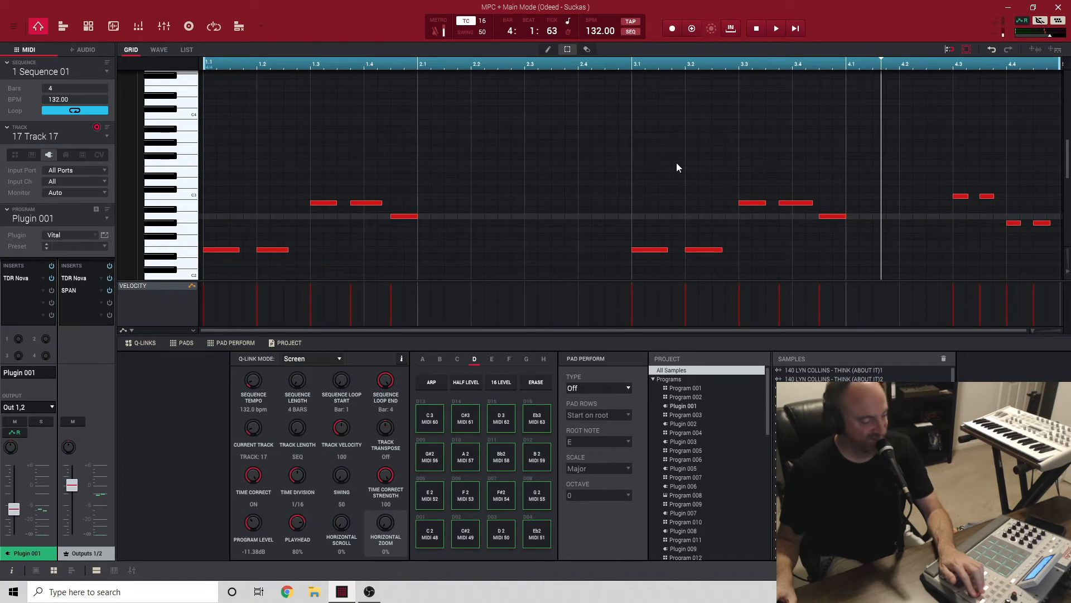
Step: Solo and play Track 18, open its Serum synth on Plugin 002, and bring the low notes of the pattern into view
key("Down")
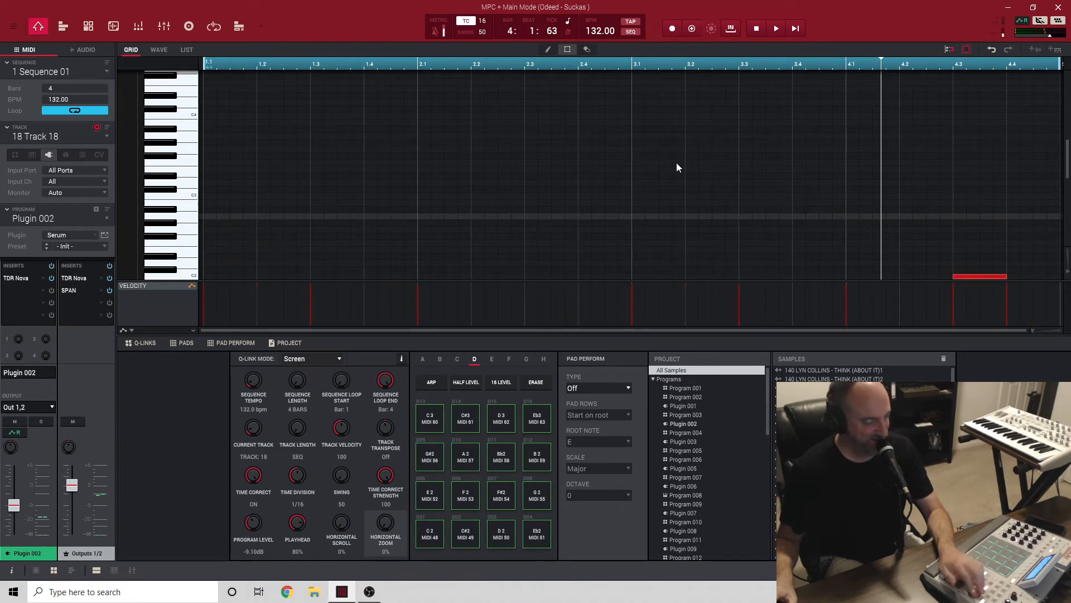
key("s")
key("space")
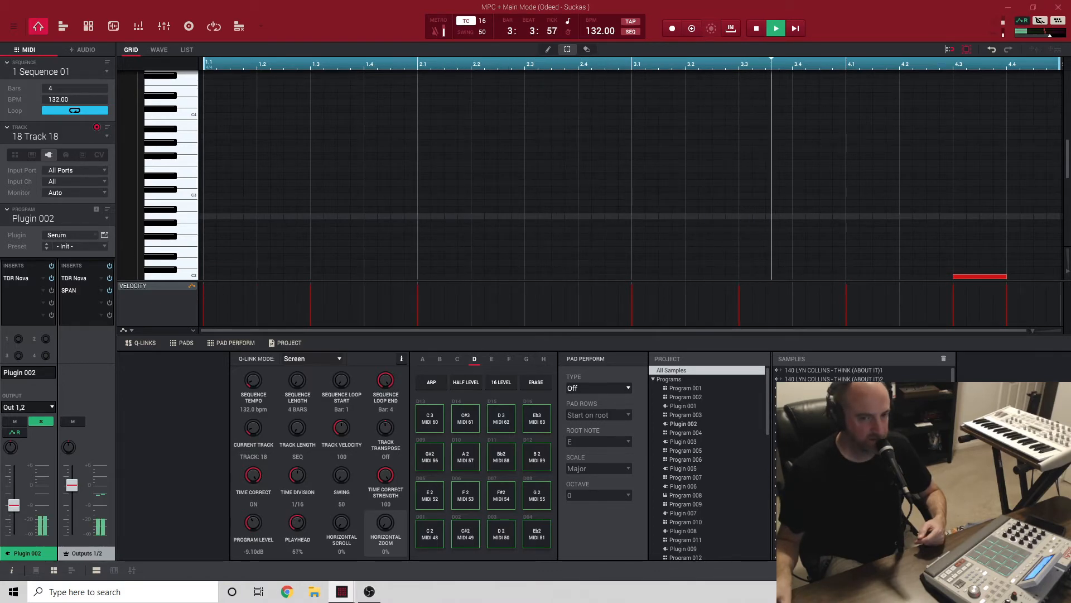
left_click(105, 235)
left_click_drag(614, 80, 624, 39)
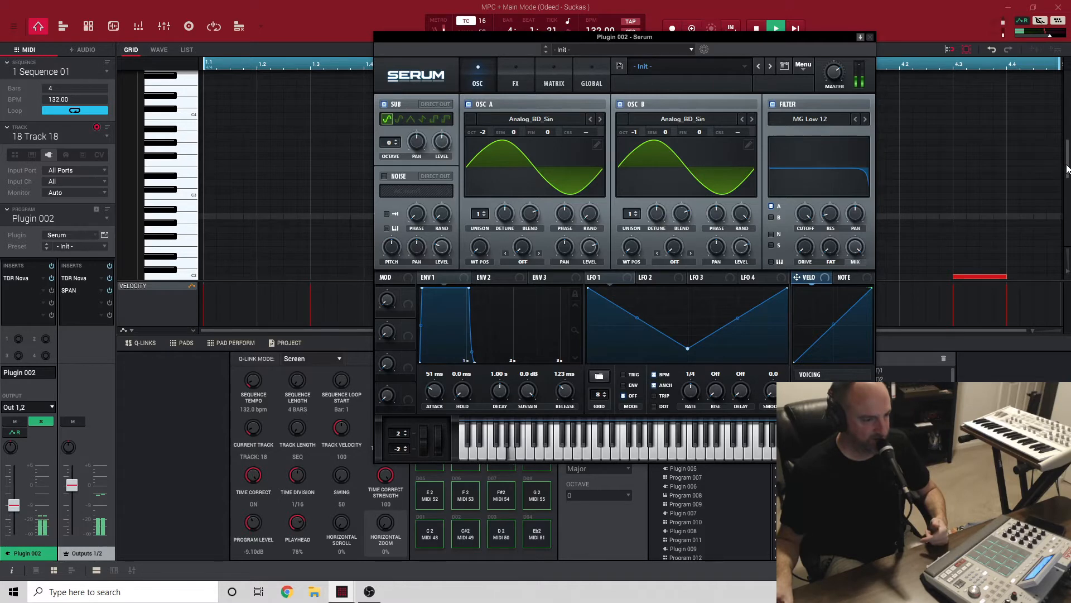
left_click_drag(1067, 169, 1055, 204)
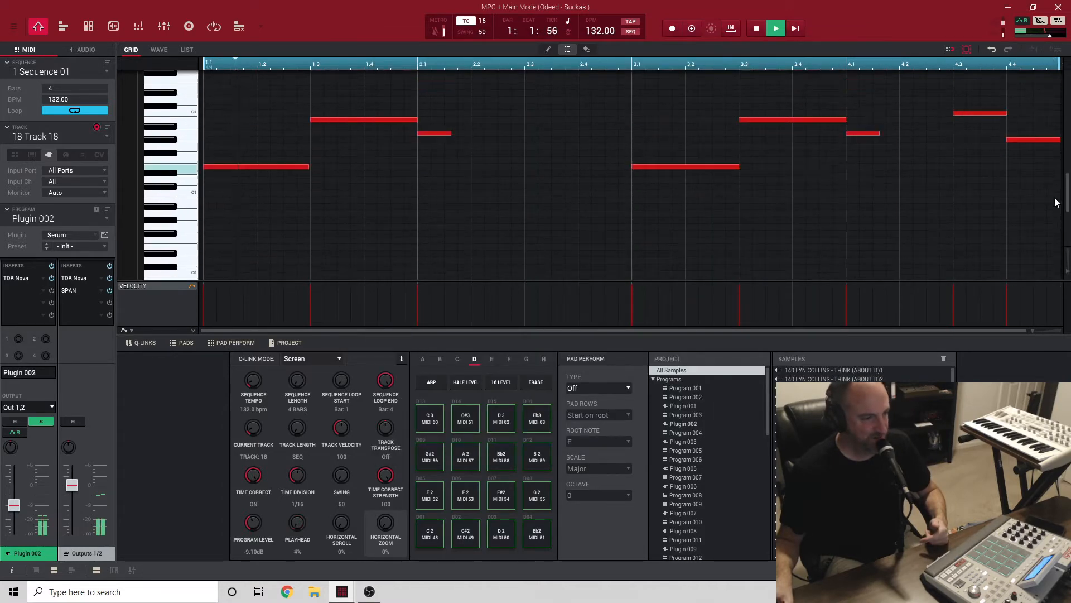
scroll(1055, 203, "up", 3)
Step: Restore the MPC window to a smaller size, move it aside, and place the Serum window in front of it
left_click(1033, 7)
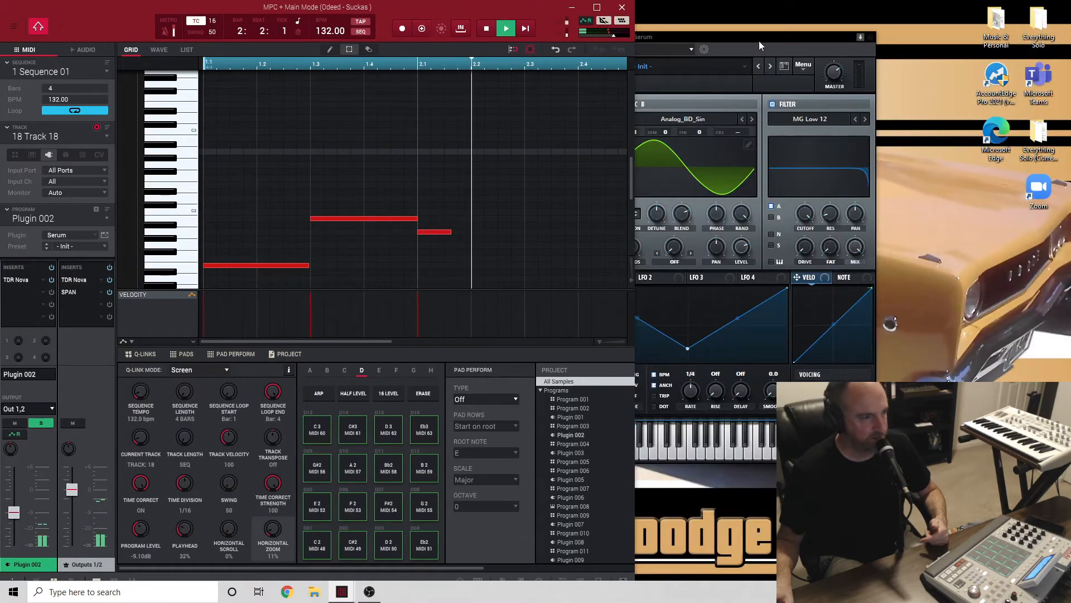
left_click_drag(759, 41, 489, 68)
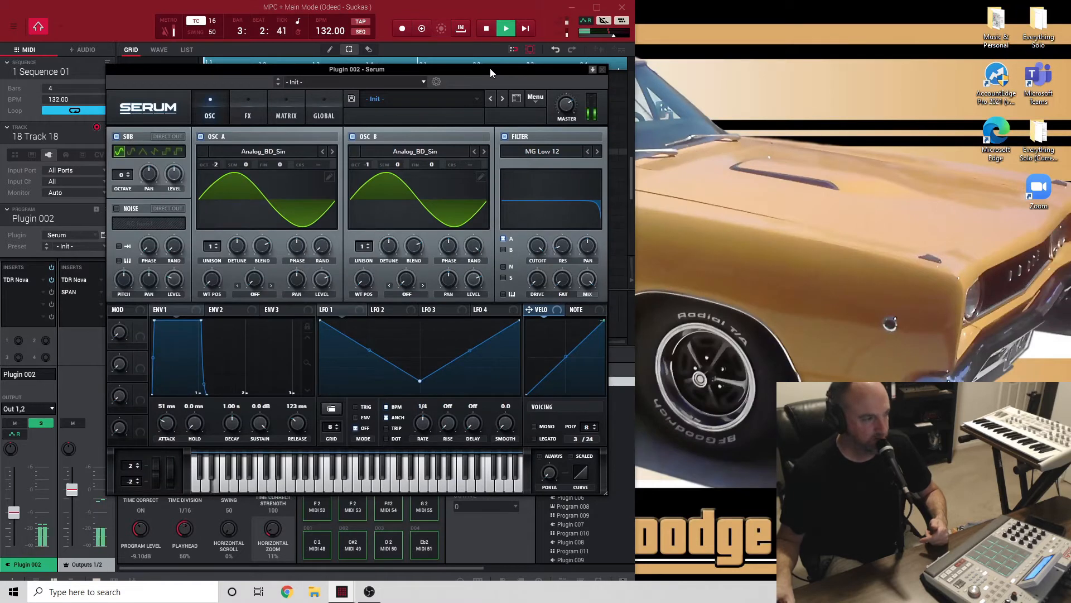
left_click(436, 81)
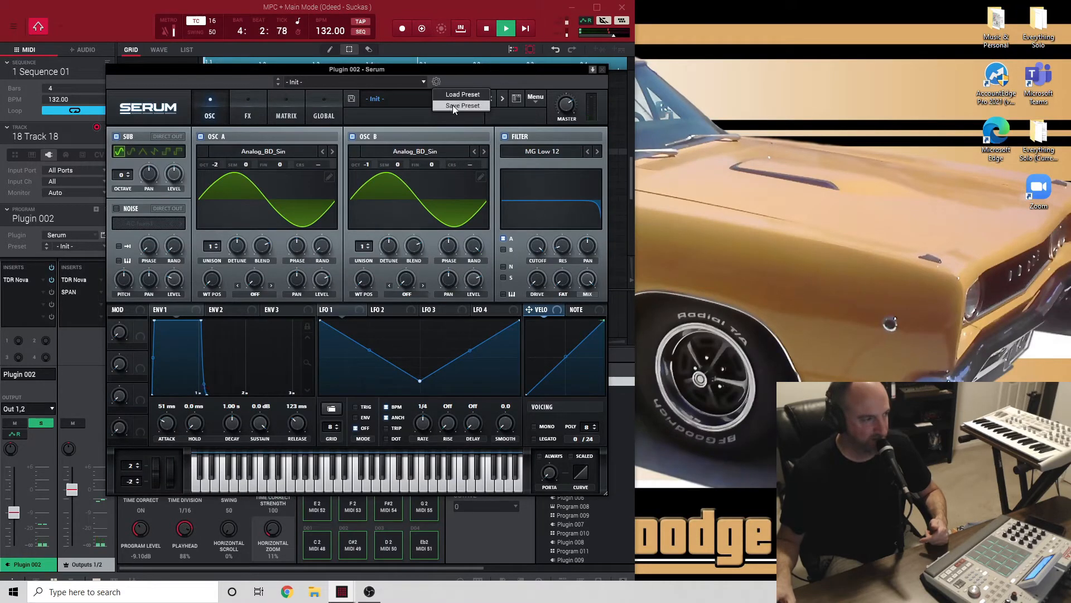
left_click(742, 139)
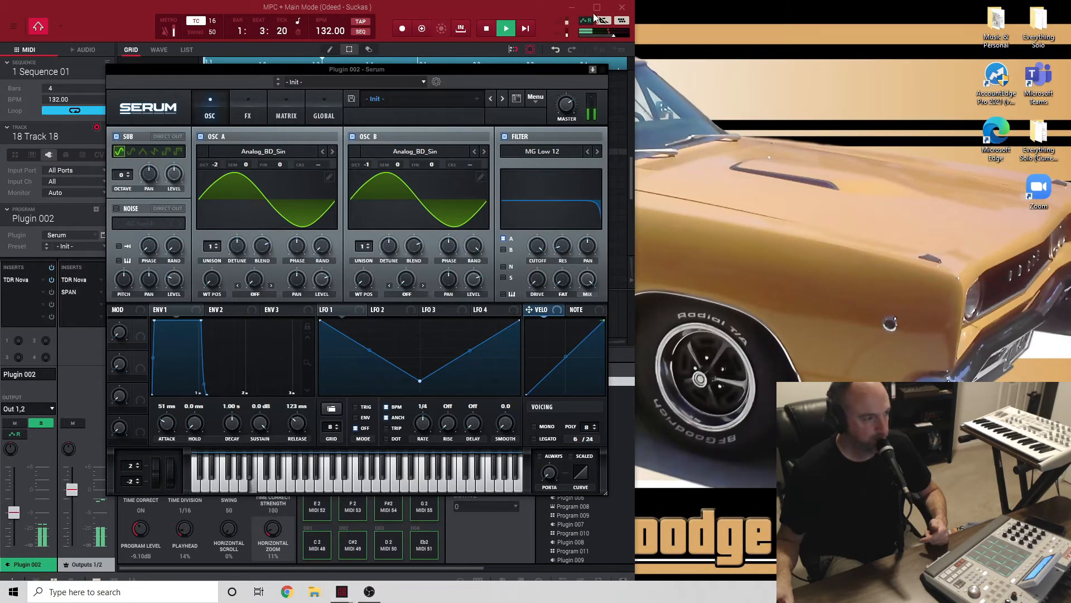
left_click(594, 15)
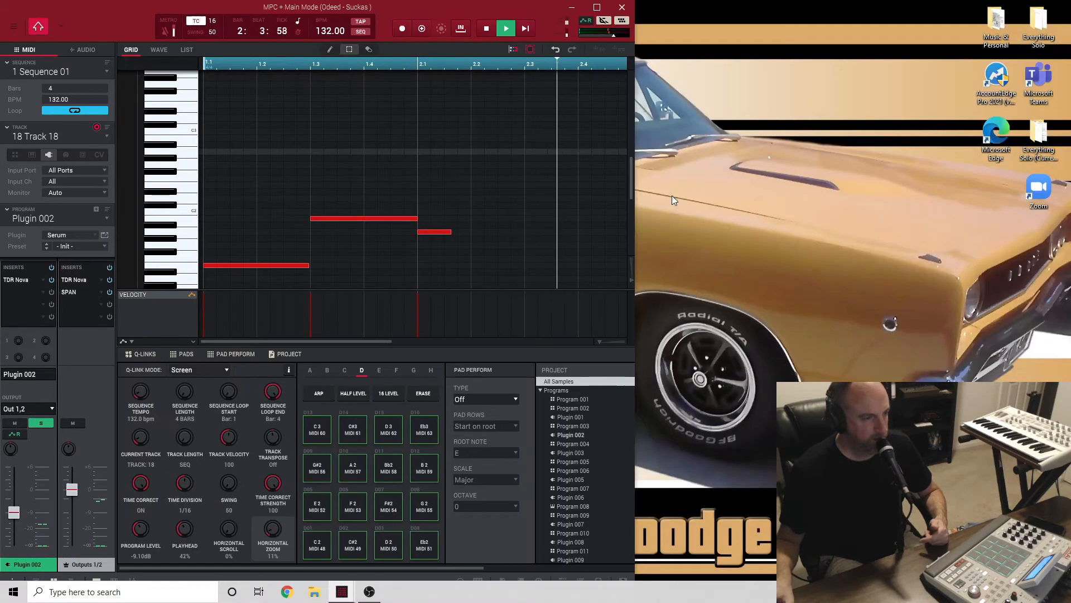
left_click_drag(527, 9, 656, 103)
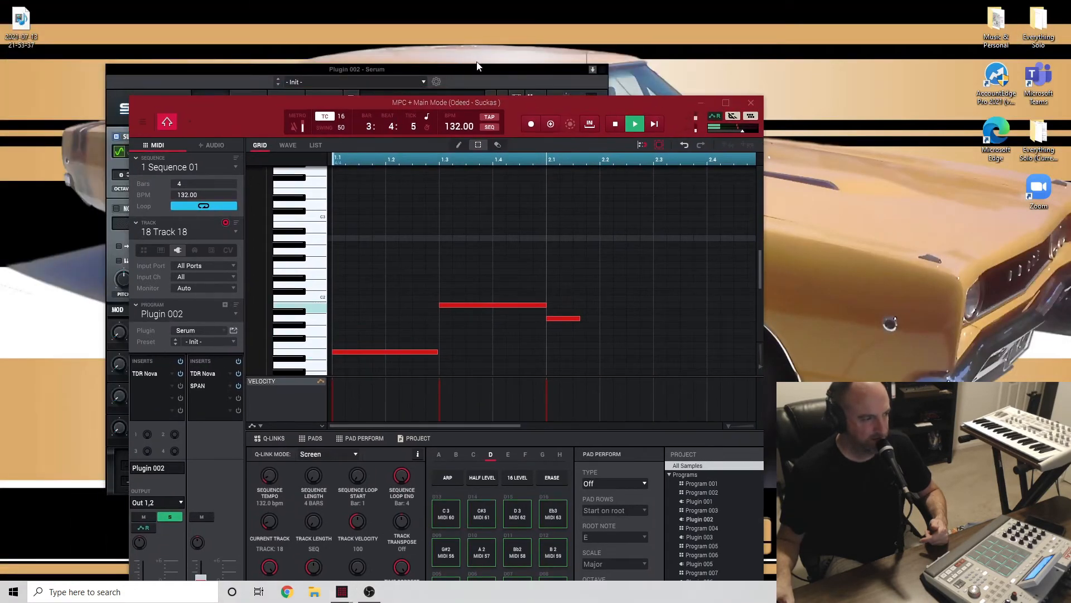
left_click(477, 65)
left_click_drag(505, 68, 635, 32)
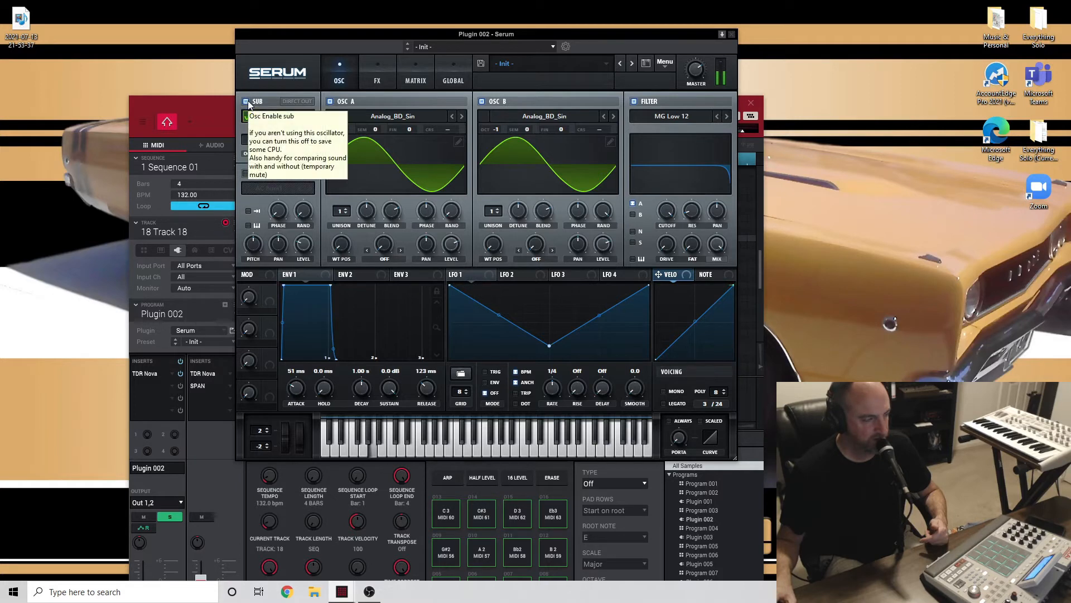
Step: Review Serum's modulation matrix, global settings and oscillators, close the synth, and maximize the MPC window
left_click(414, 72)
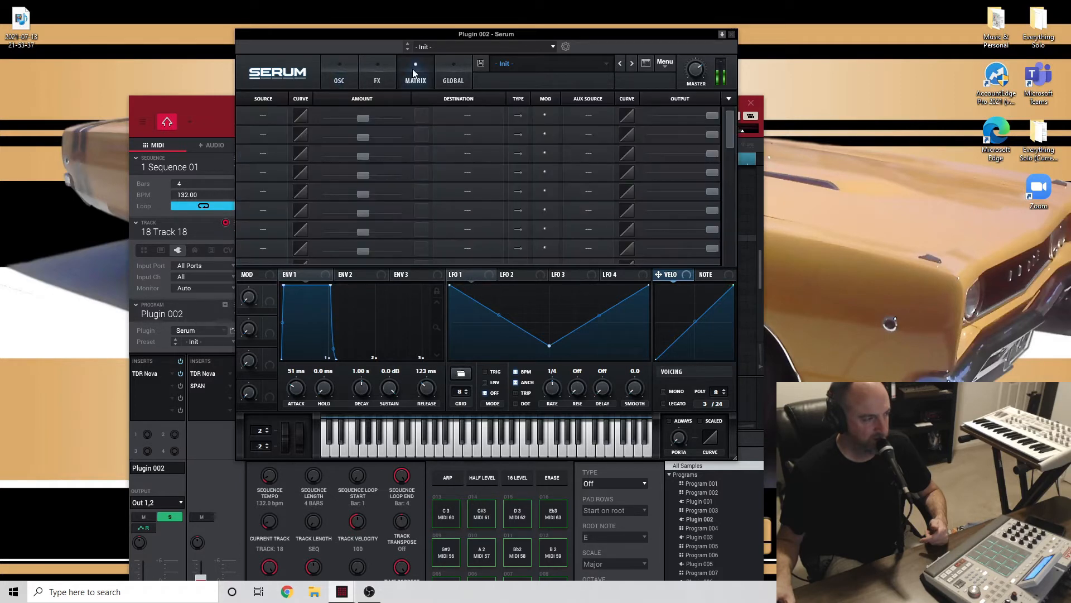
left_click(453, 75)
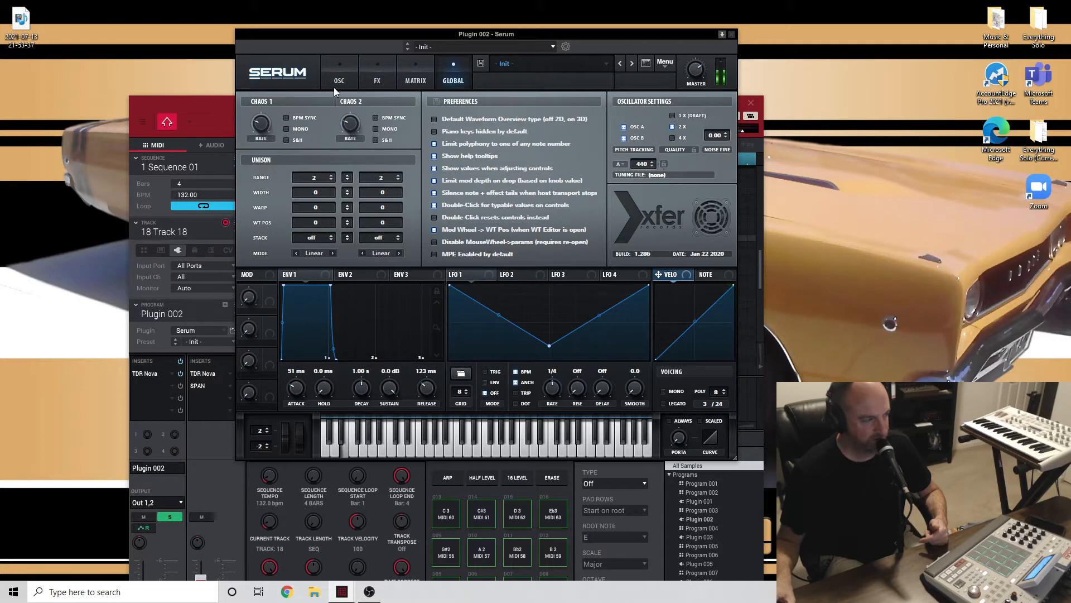
left_click(335, 72)
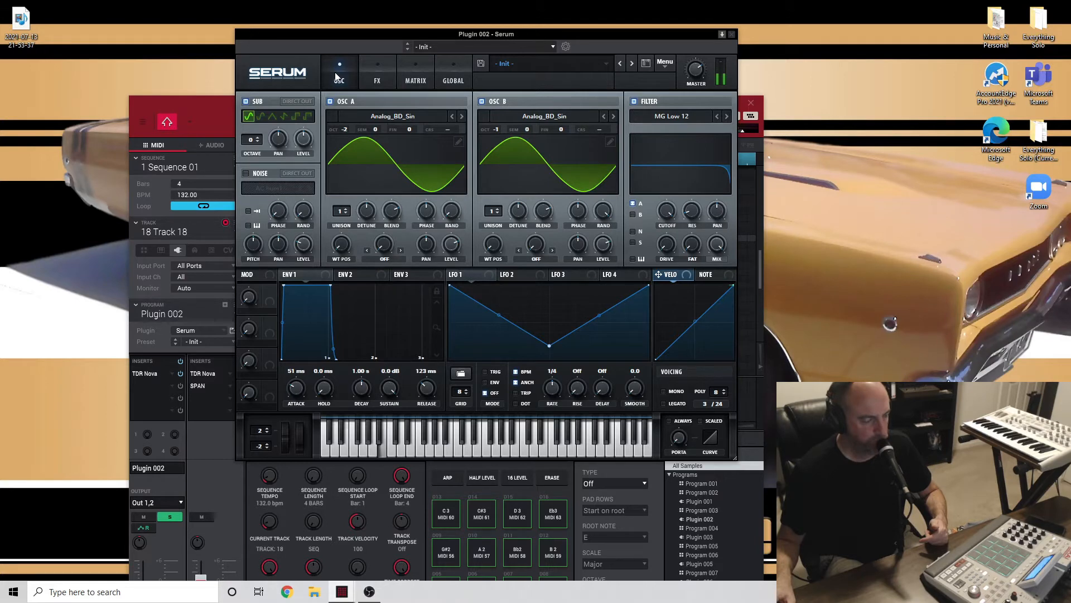
left_click(731, 34)
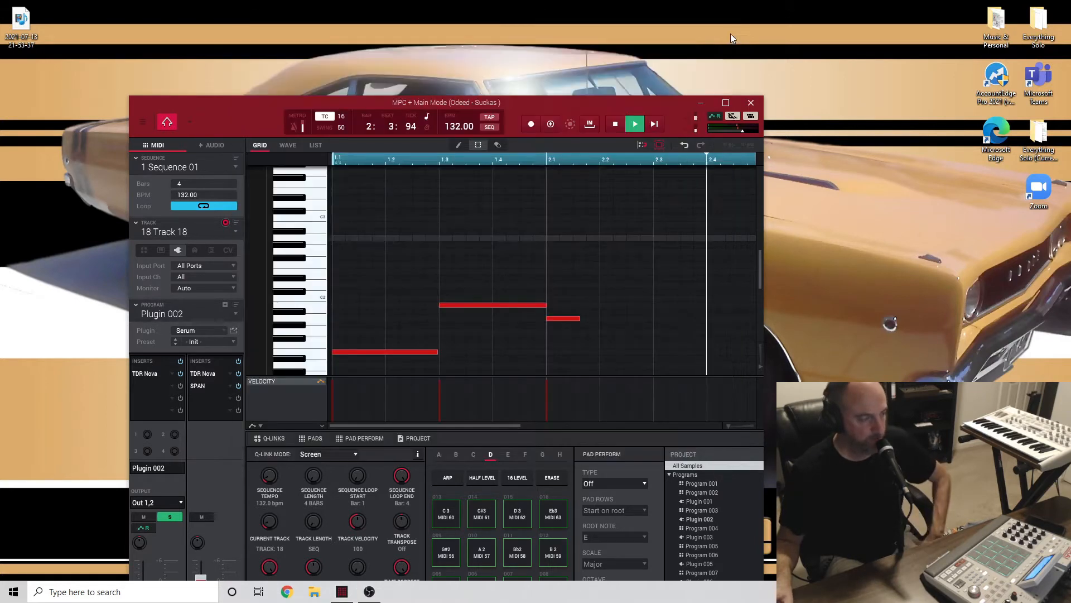
left_click(728, 102)
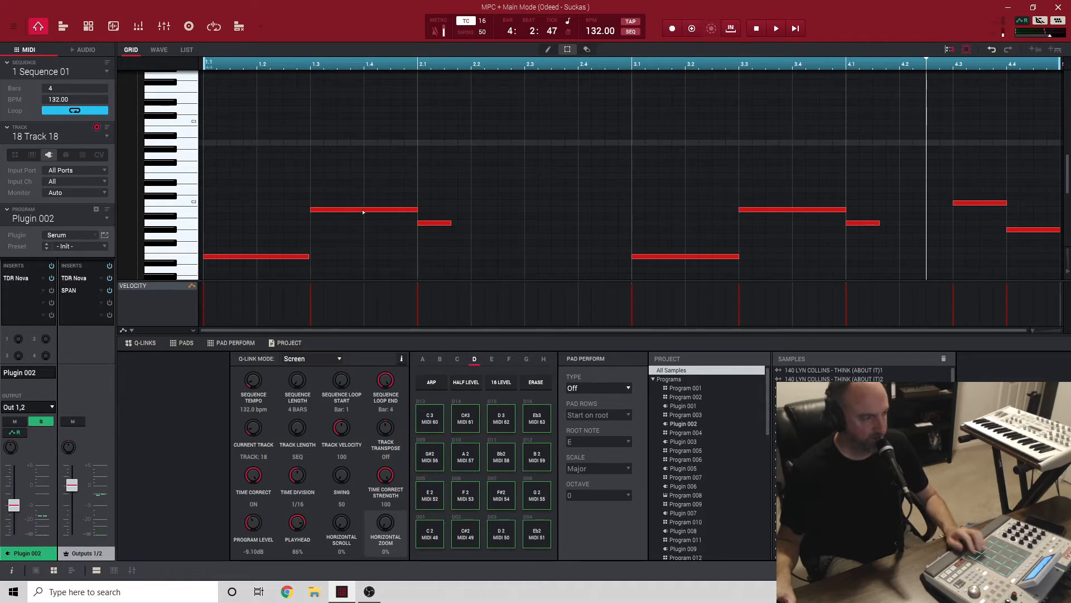
Step: Audition the individual notes of Track 18's Serum pattern from bar 1 through bar 4
left_click(281, 260)
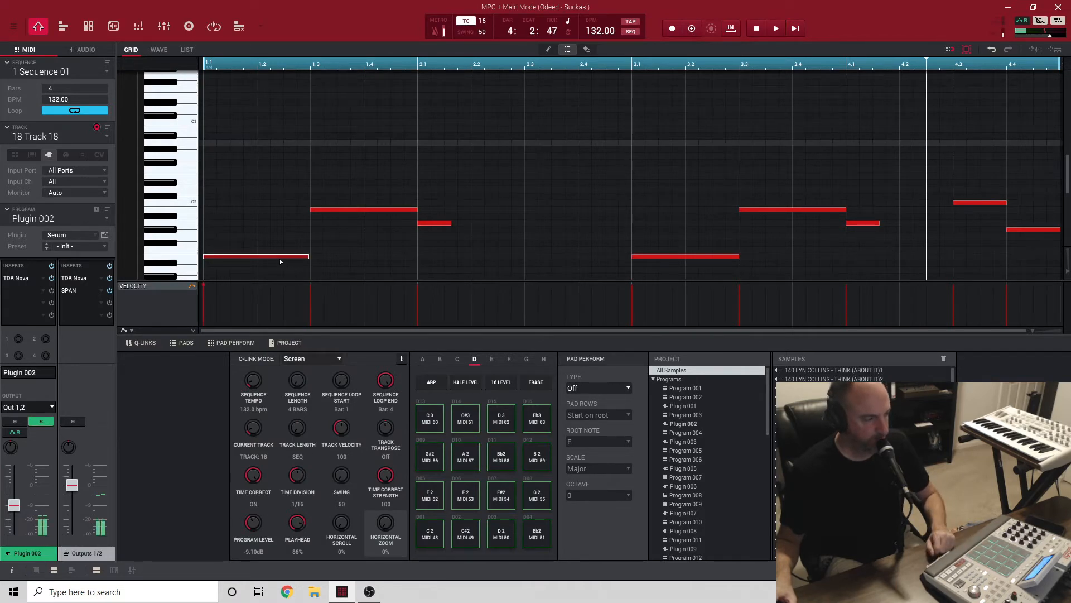
left_click(442, 223)
left_click(384, 210)
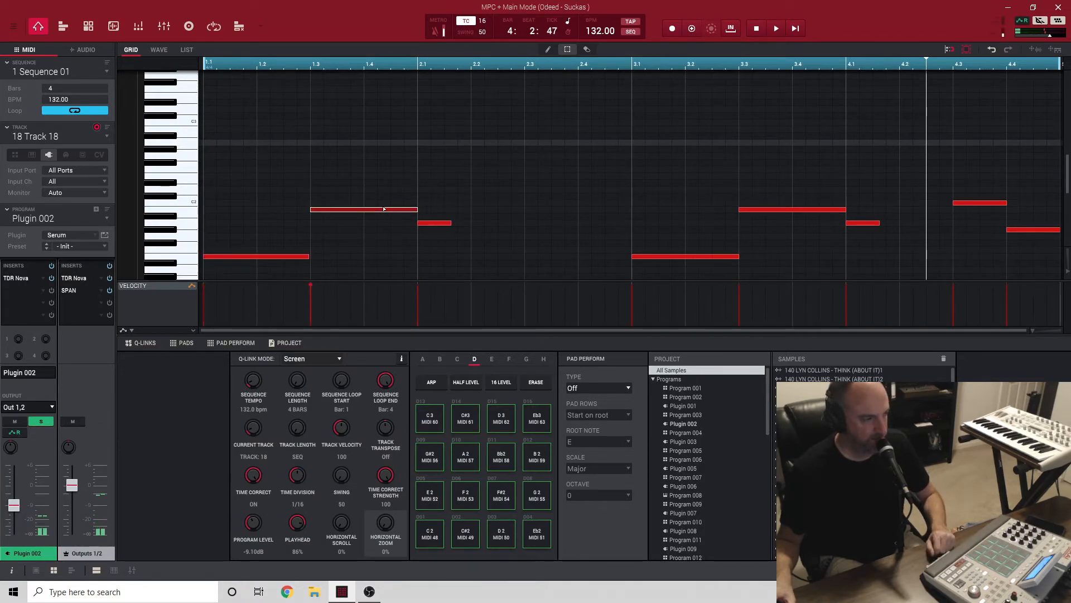
left_click(690, 257)
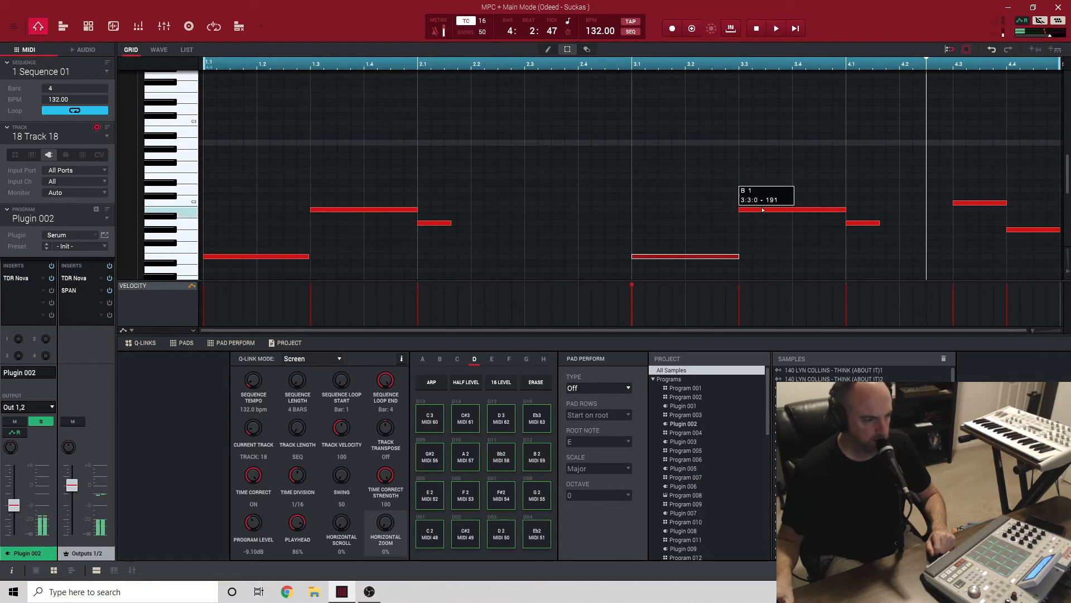
left_click(781, 210)
left_click(852, 223)
left_click(982, 204)
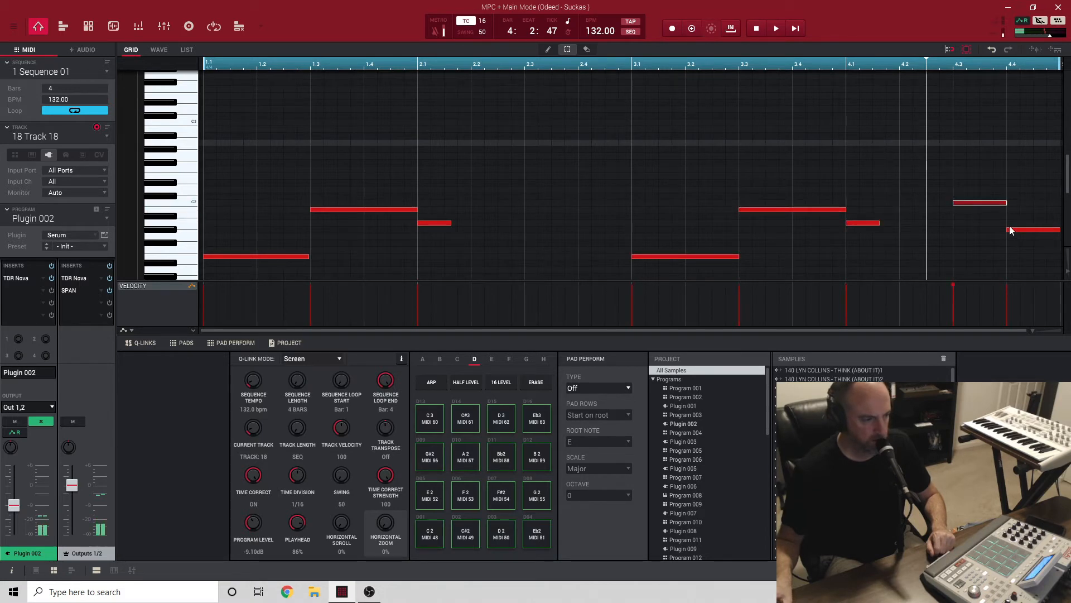
left_click(1034, 230)
left_click(985, 203)
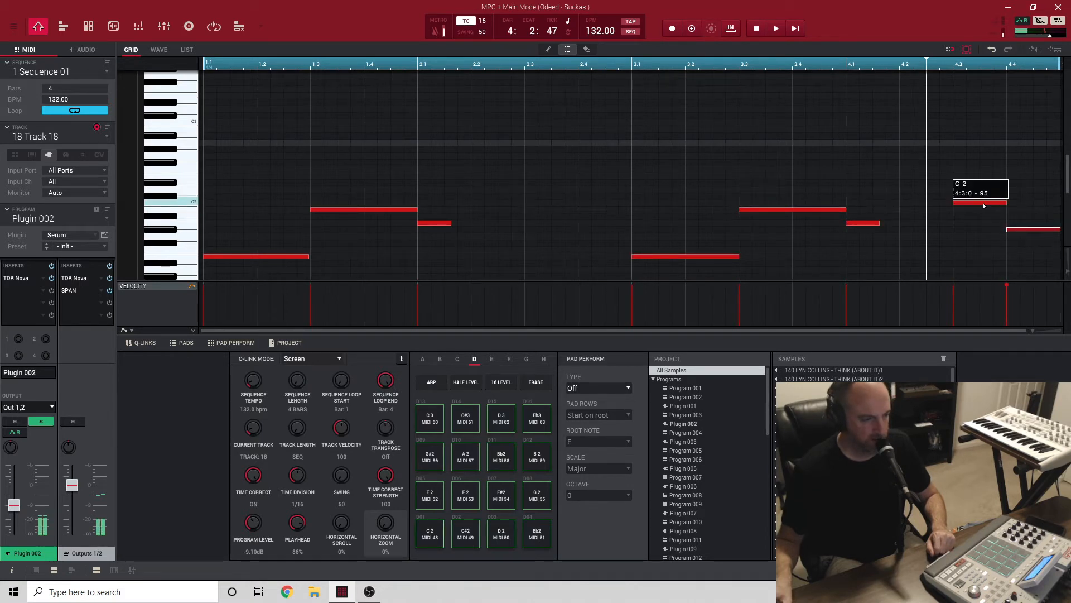
left_click(911, 227)
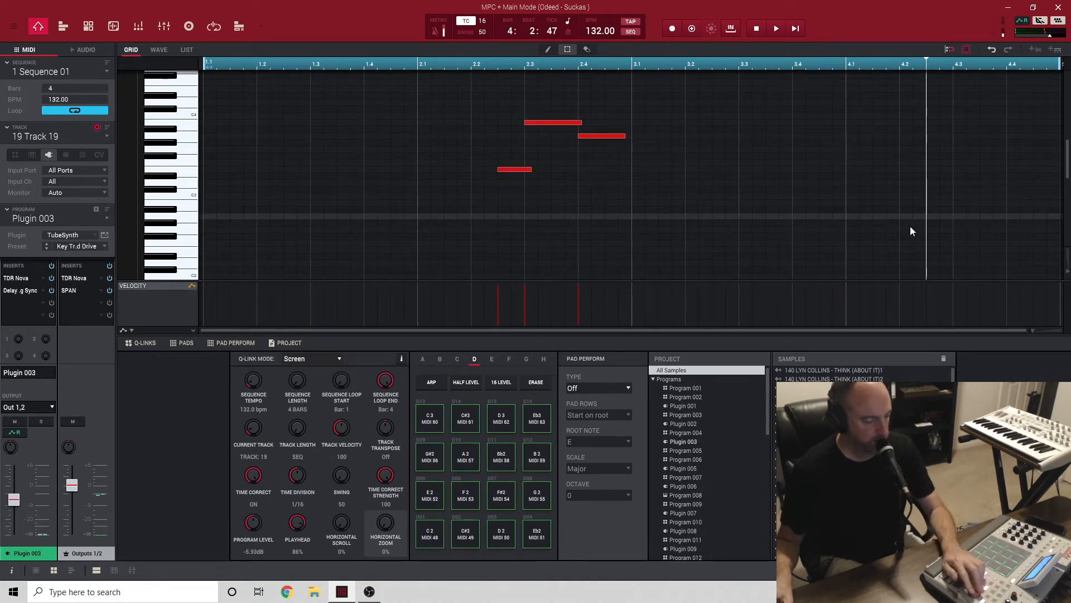
Step: Audition the three notes of Track 19's TubeSynth pattern in bar 2
left_click(519, 169)
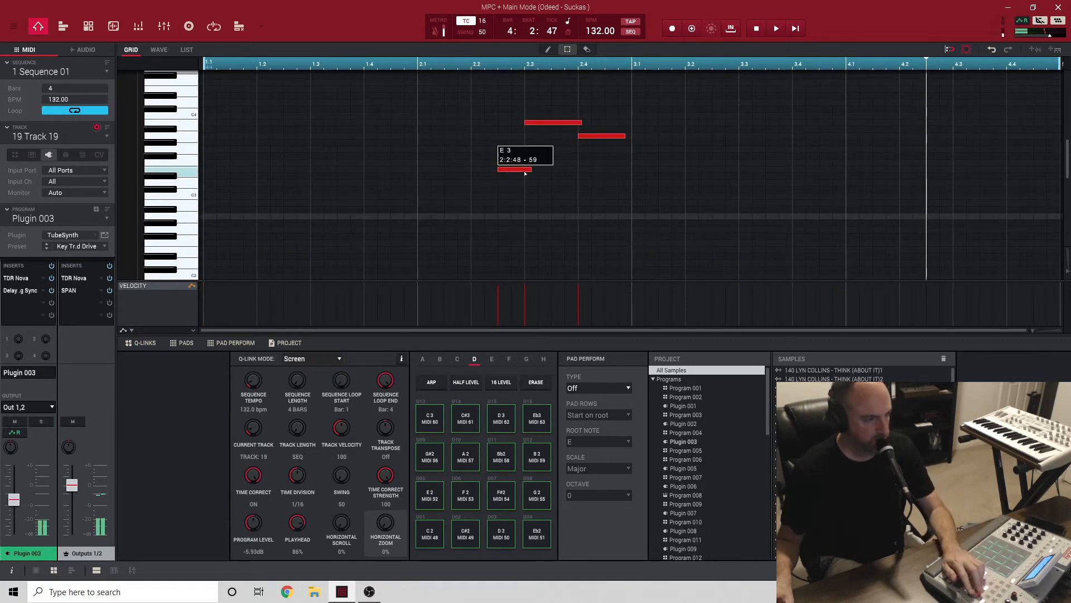
left_click(547, 122)
left_click(589, 136)
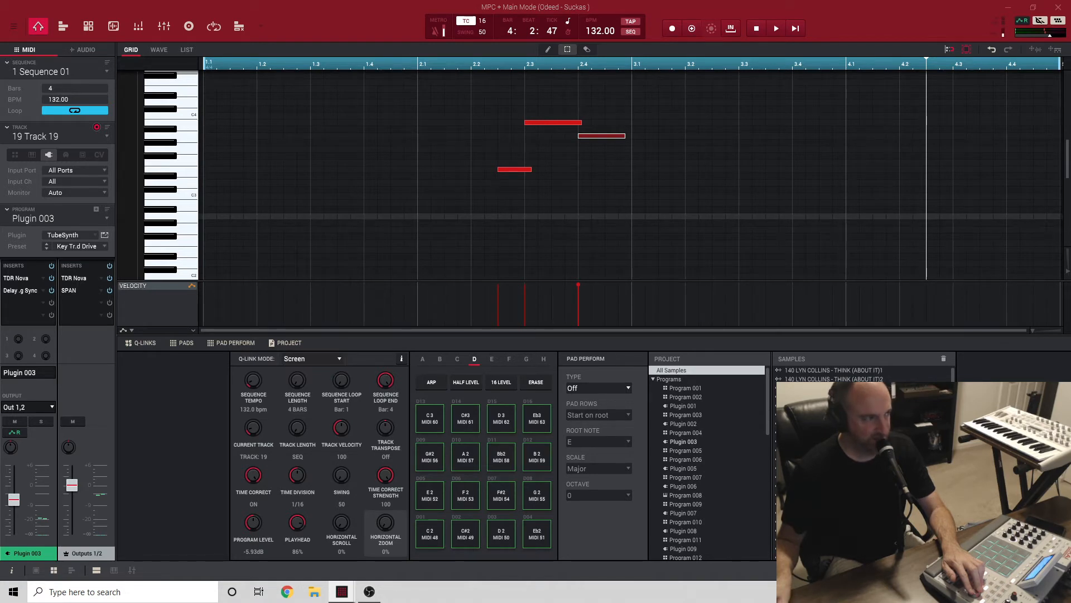
Step: Open the program editor for Plugin 003 and examine TubeSynth's oscillators, mixer, filter, envelopes and LFO sections
left_click(87, 26)
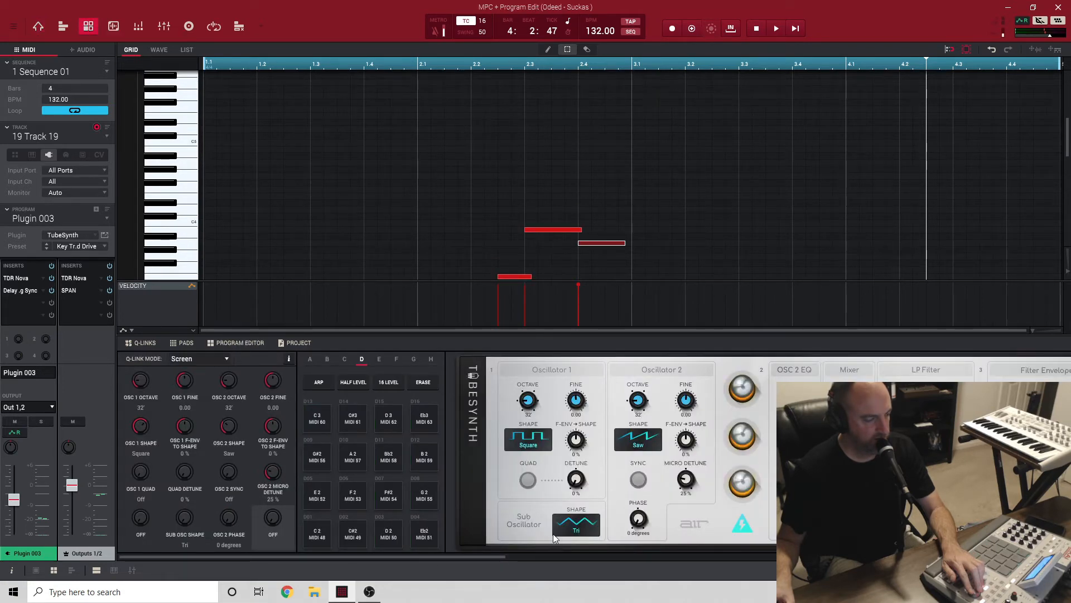
left_click_drag(481, 554, 589, 558)
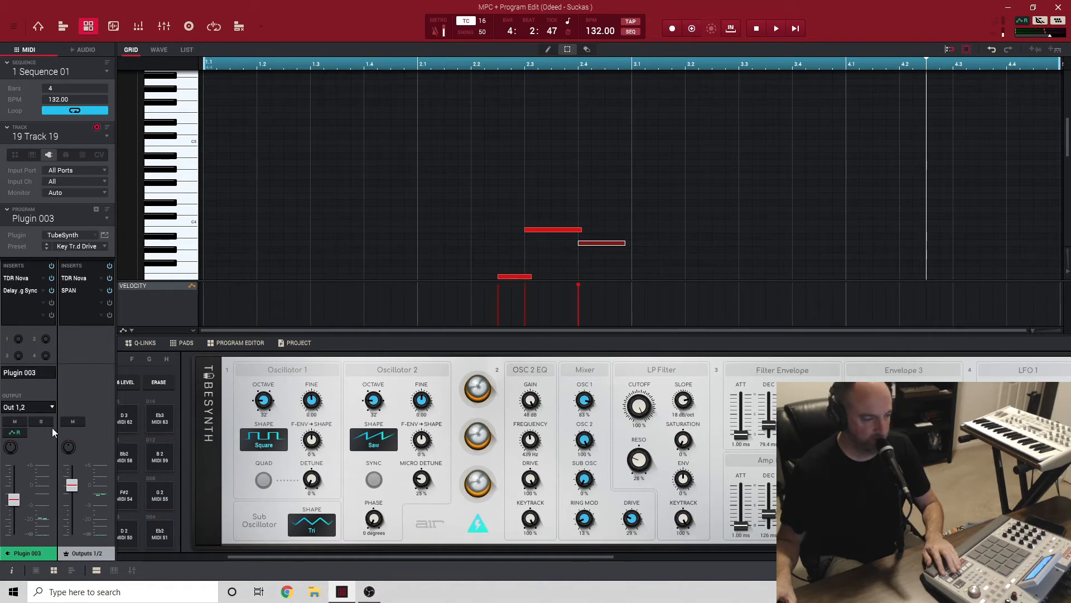
left_click_drag(370, 555, 416, 552)
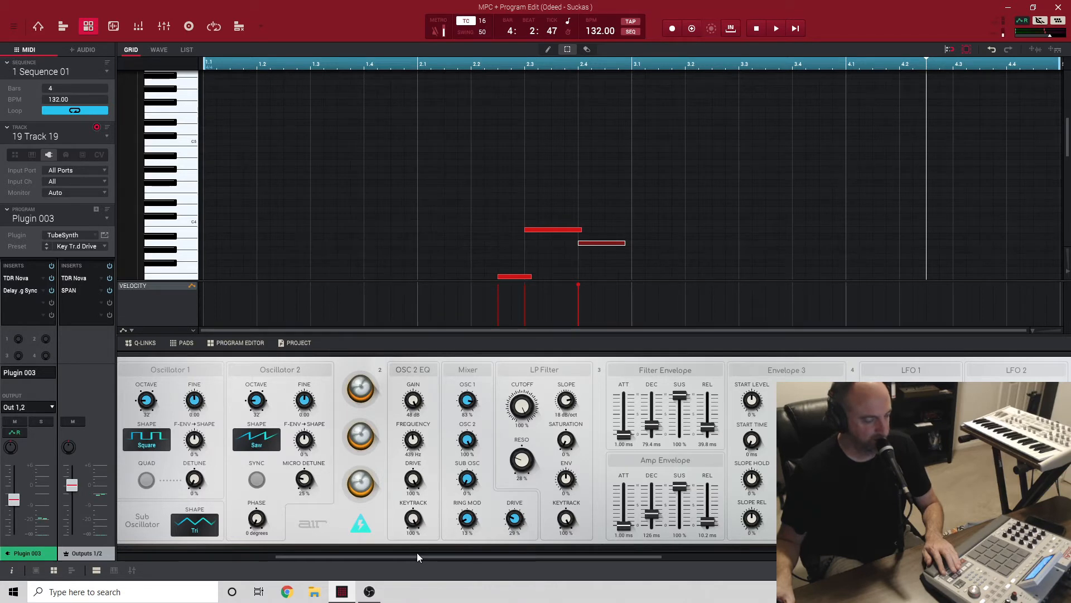
left_click_drag(417, 556, 407, 556)
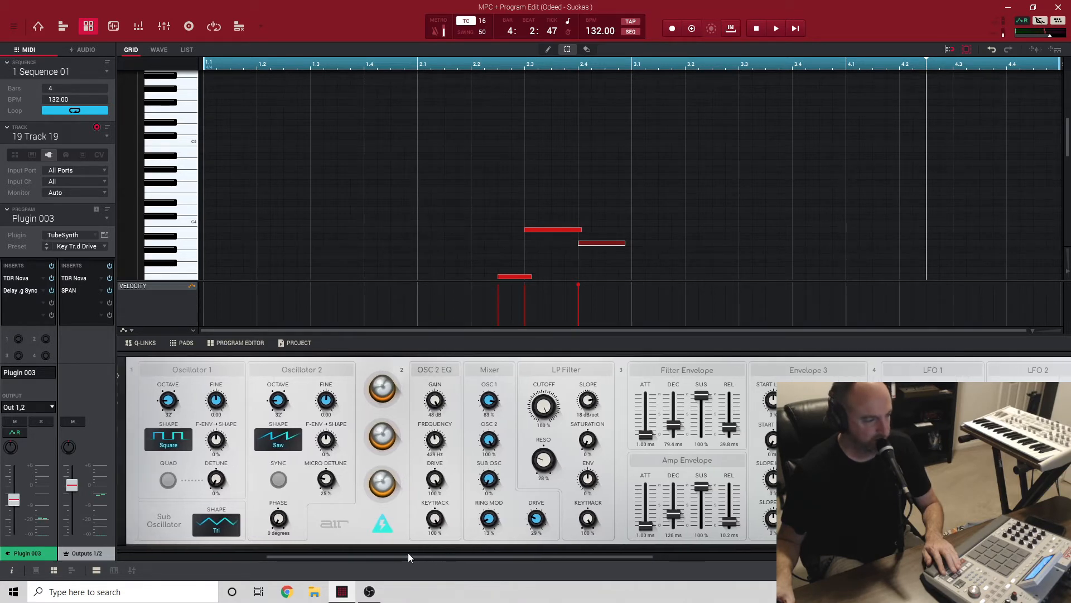
left_click_drag(408, 556, 368, 569)
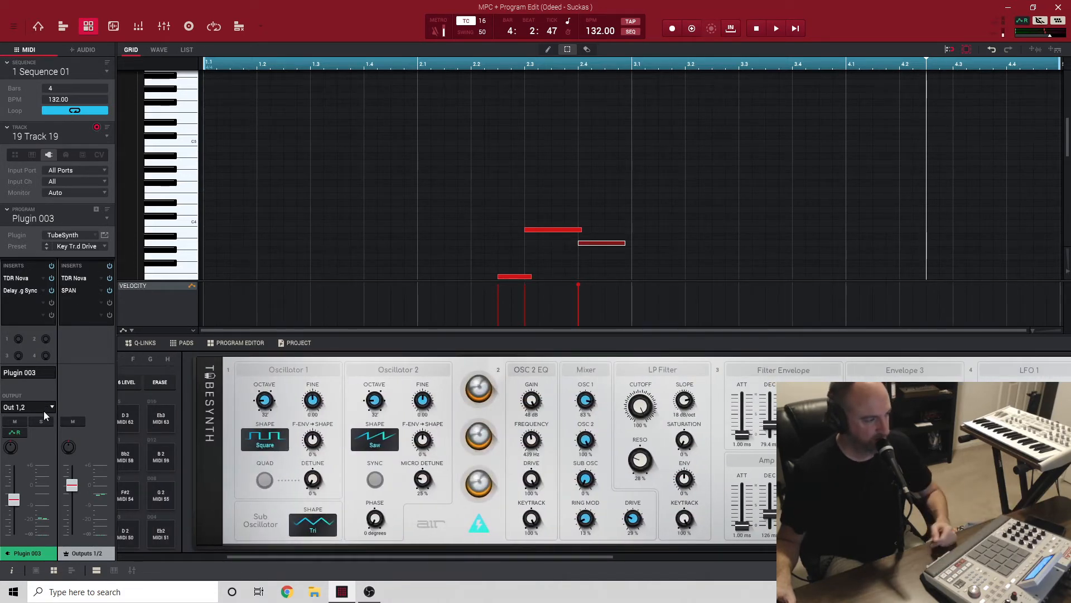
Step: Play back the soloed TubeSynth pattern and examine its LFO 2, controller destinations, setup, output and effects sections
key("space")
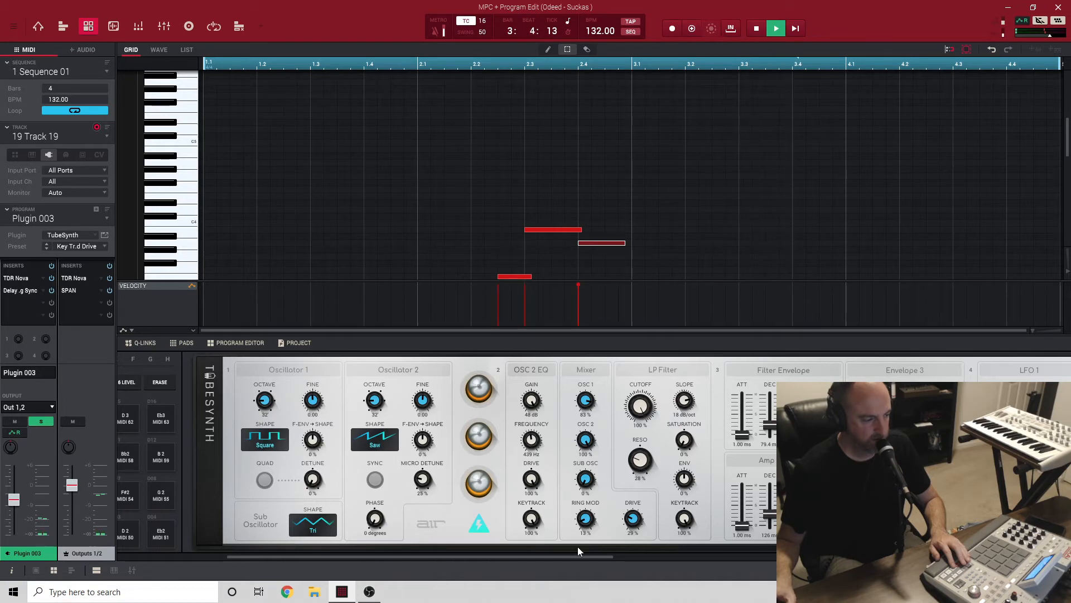
left_click_drag(583, 557, 968, 557)
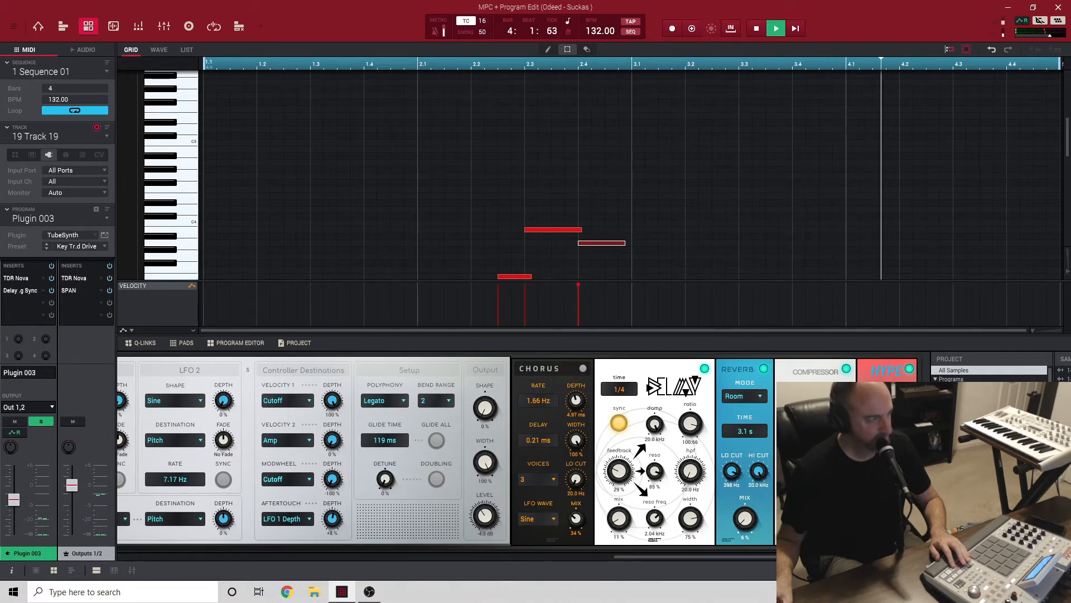
key("space")
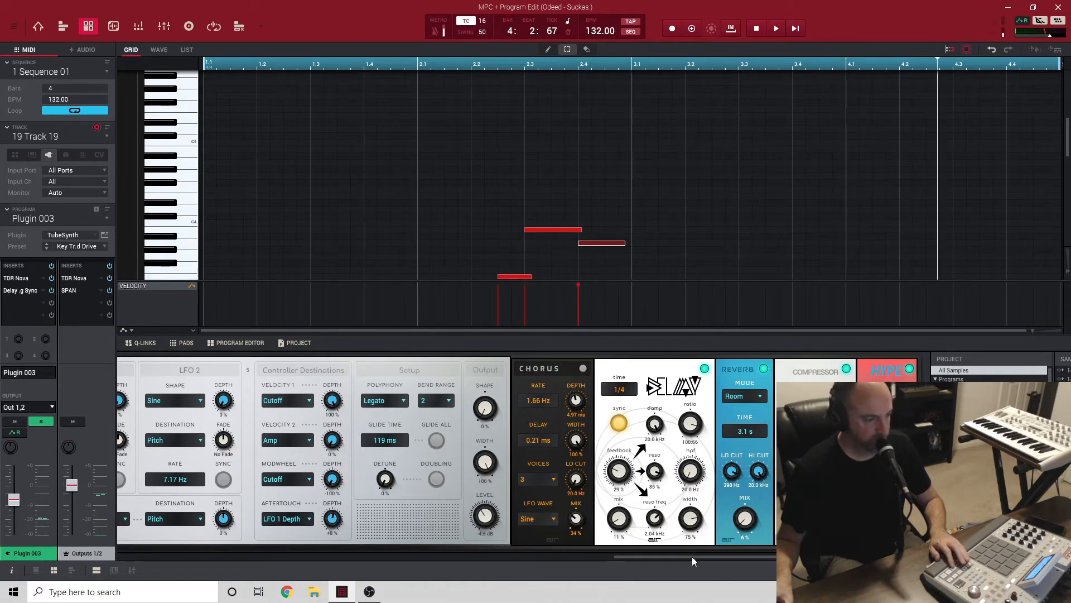
left_click_drag(692, 558, 201, 561)
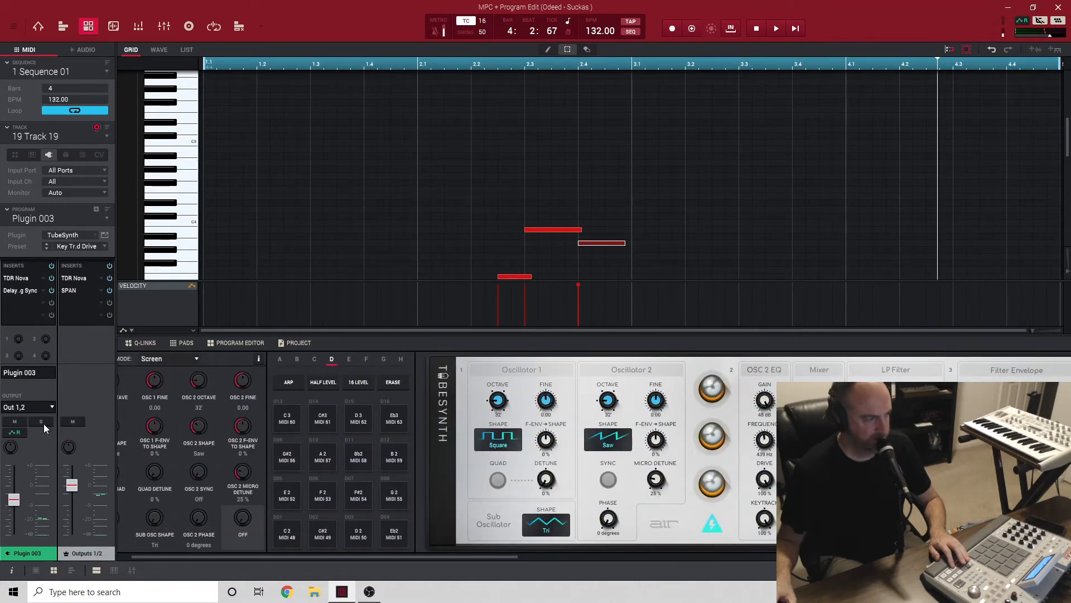
Step: Review the TDR Nova EQ curve on Plugin 003 during playback and close the plugin
left_click(19, 279)
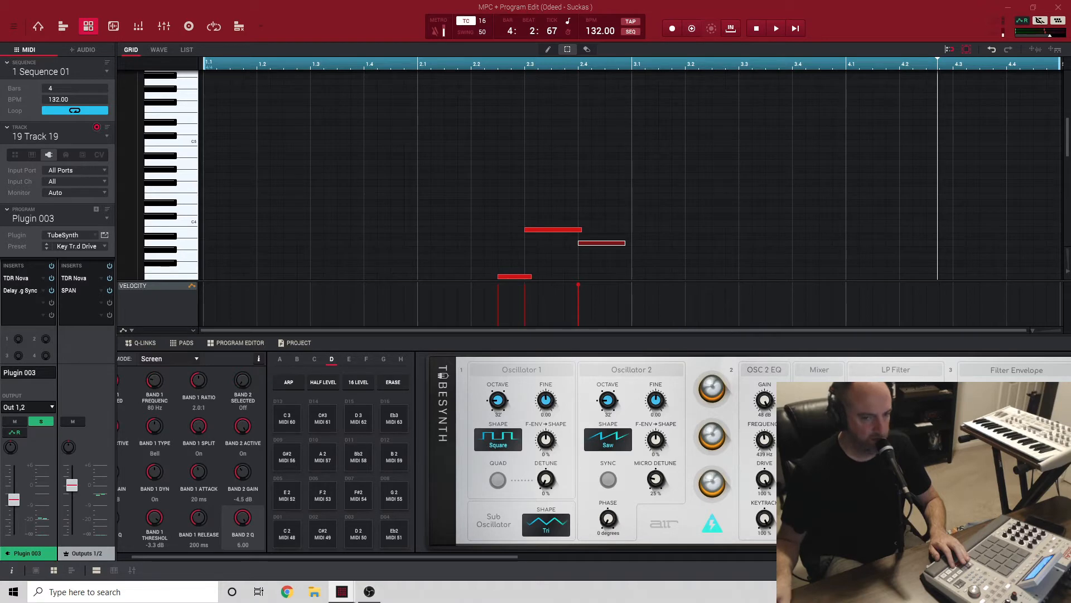
left_click_drag(1070, 73, 705, 74)
key("space")
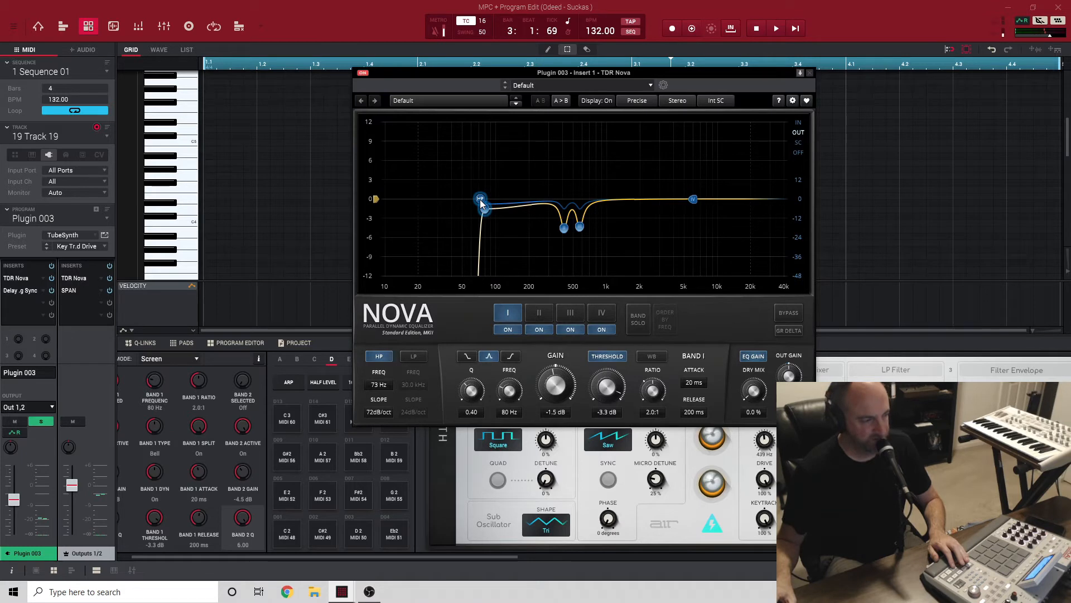
left_click(810, 74)
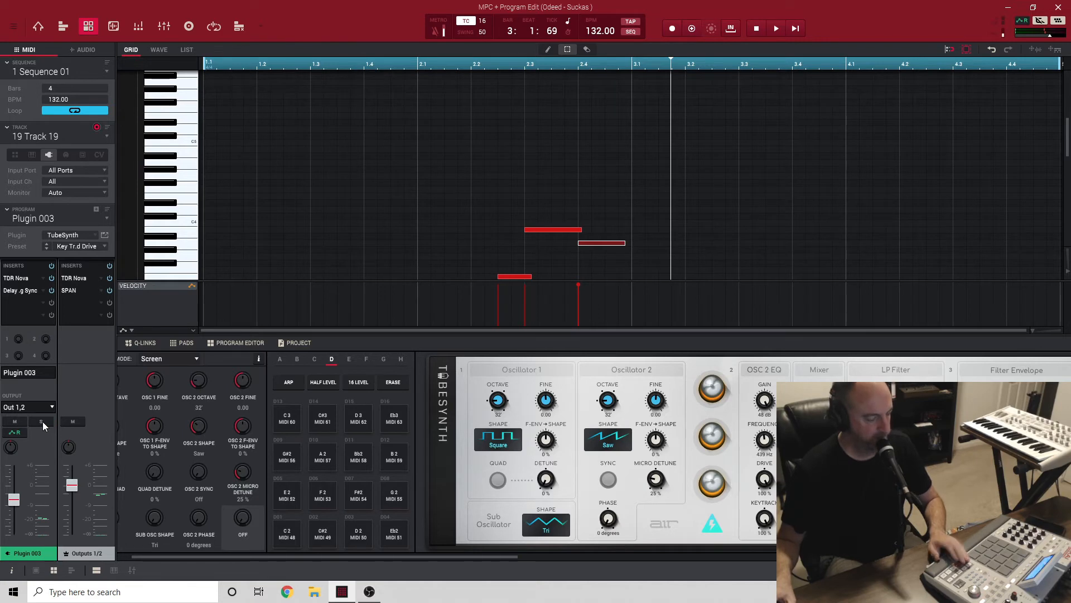
key("Escape")
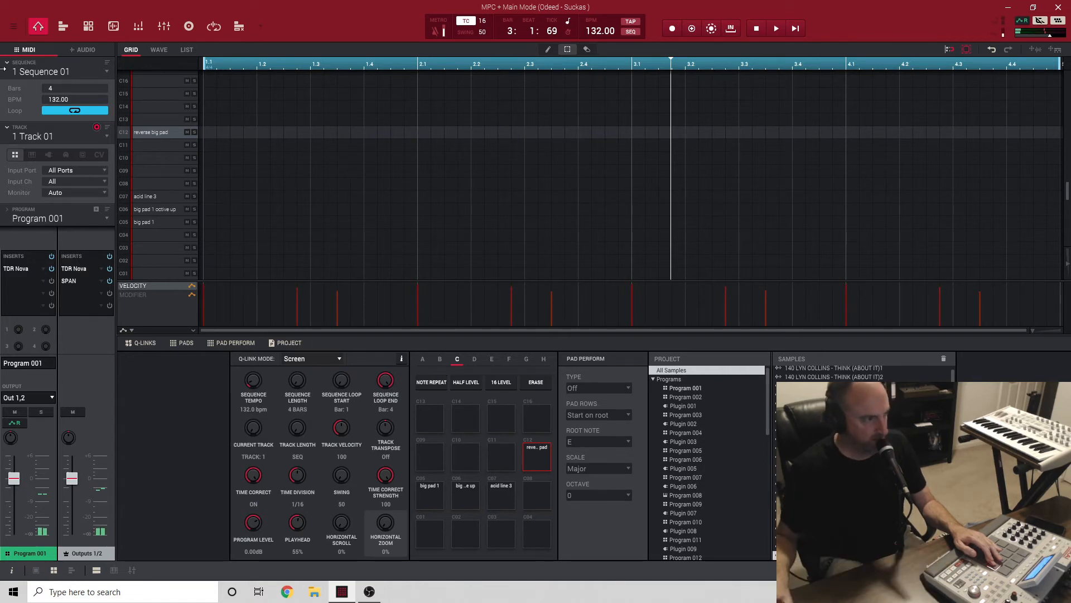
Step: Review the C-bank pad channels around C05 and C06 in Program 001's pad mixer and return to the main view
left_click(139, 27)
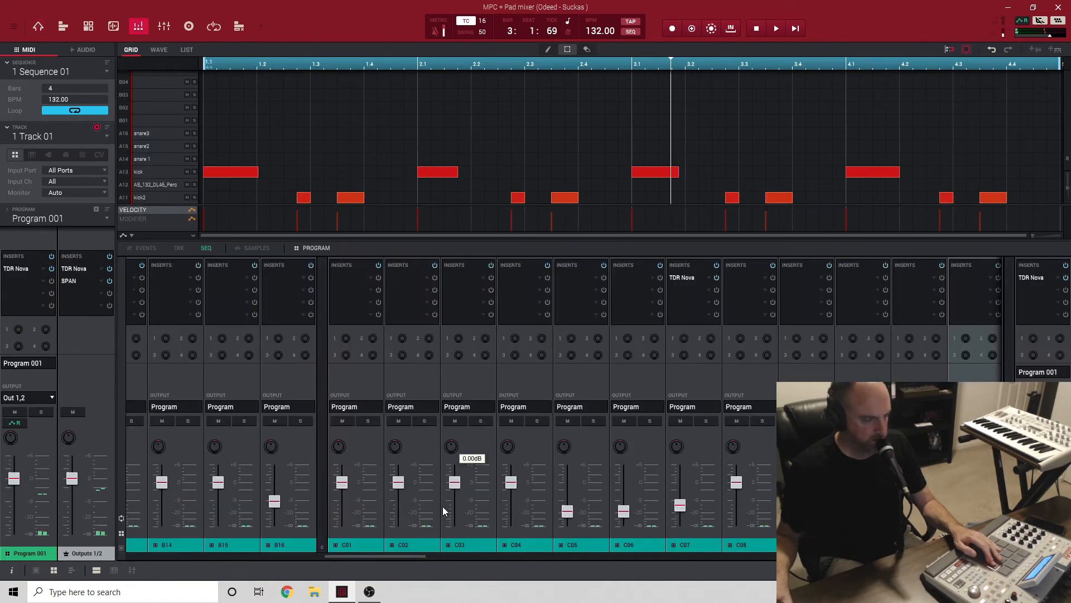
left_click_drag(399, 556, 451, 560)
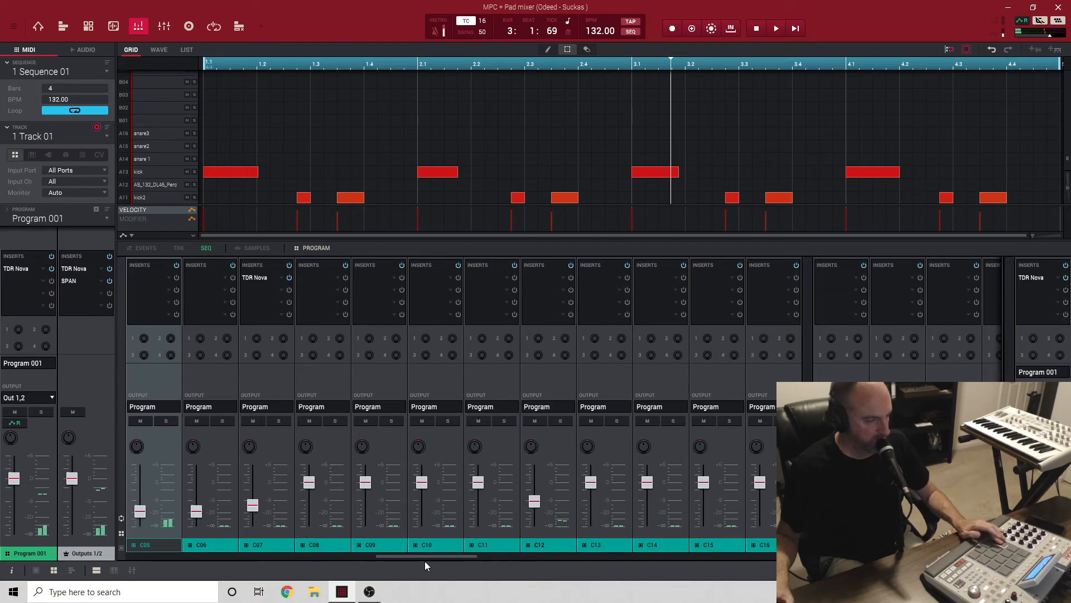
left_click_drag(426, 554, 389, 559)
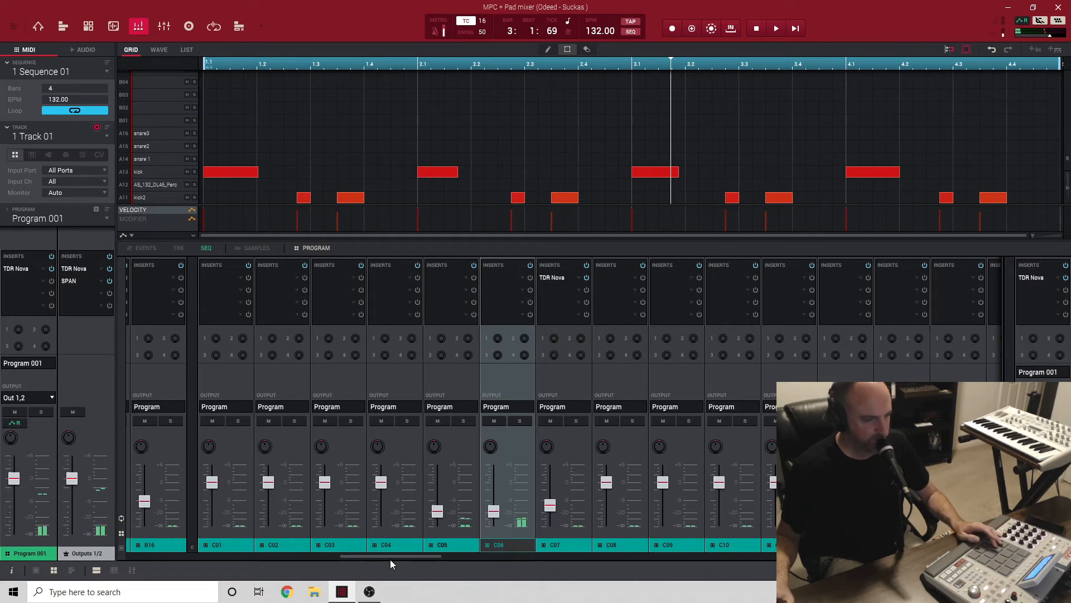
left_click(13, 26)
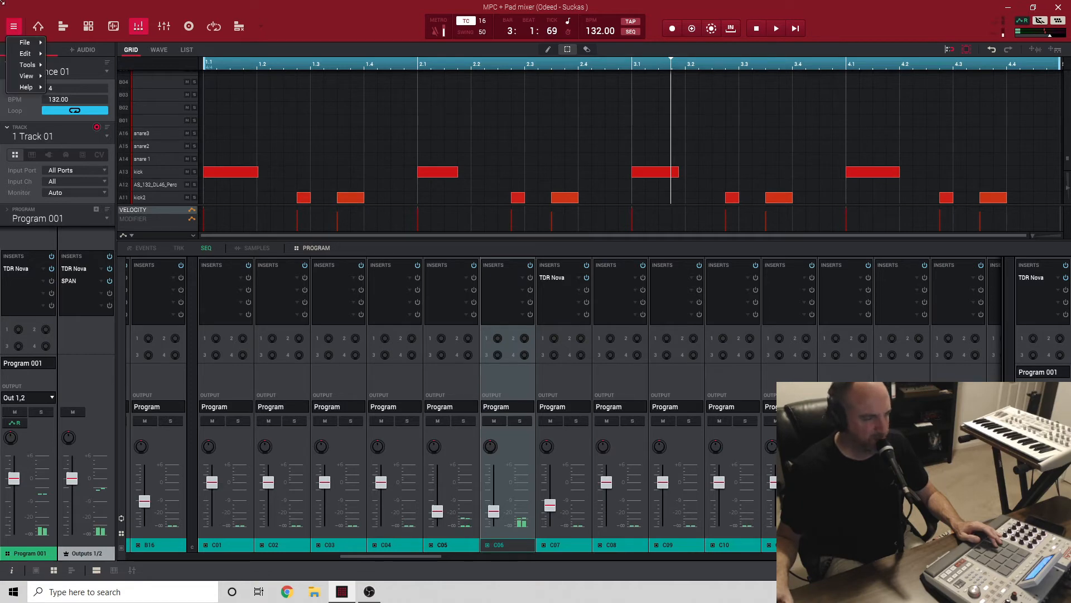
left_click(12, 27)
left_click(39, 27)
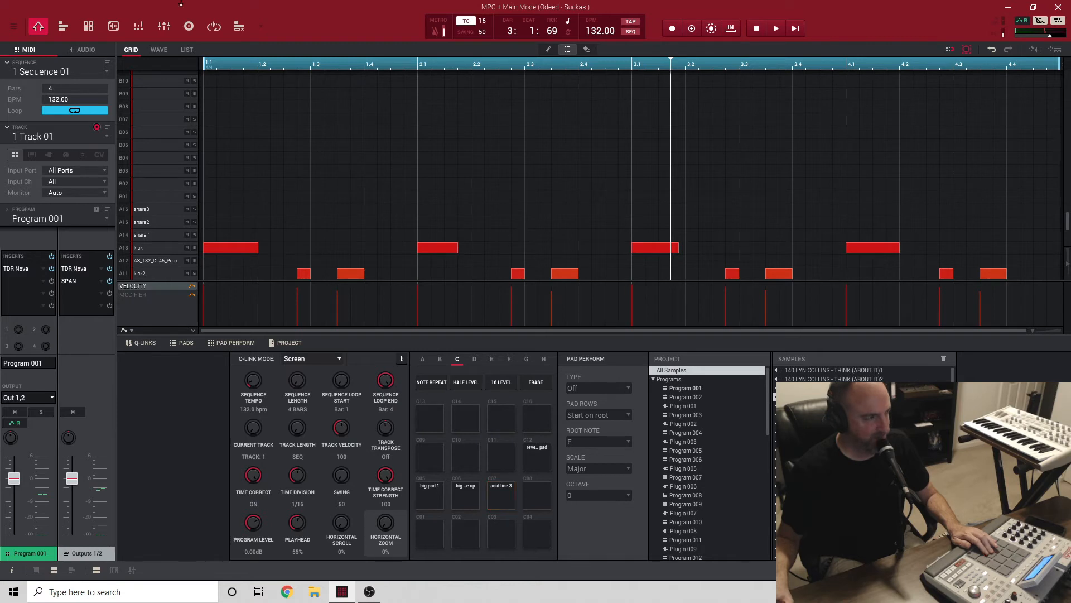
Step: Examine the TDR Nova high-pass filter and EQ curve on Program 001's pad C07 and close the plugin
left_click(139, 27)
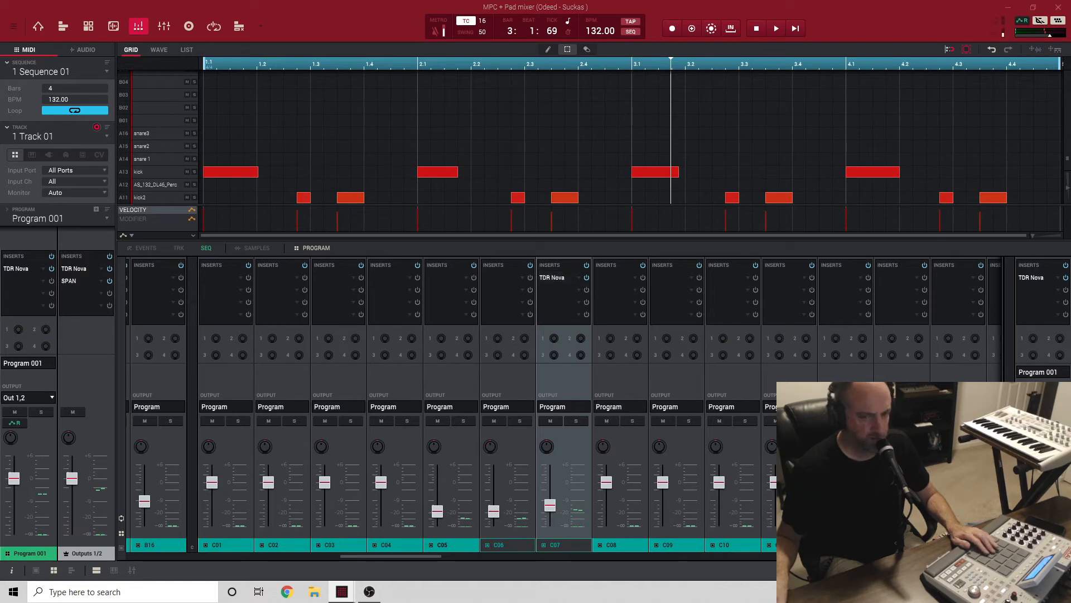
double_click(552, 277)
left_click_drag(687, 48, 697, 43)
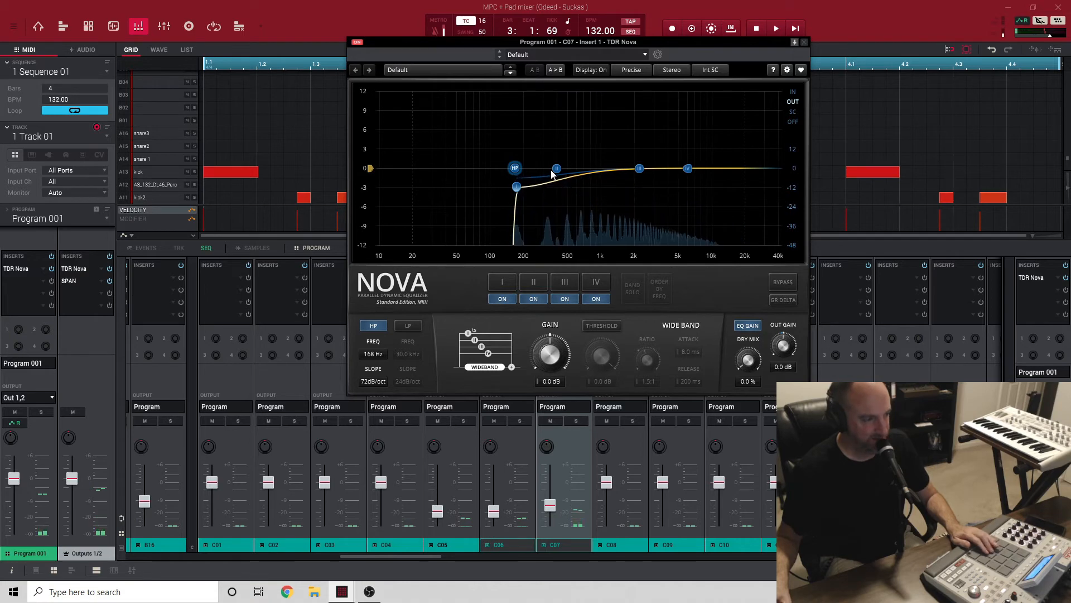
left_click(805, 41)
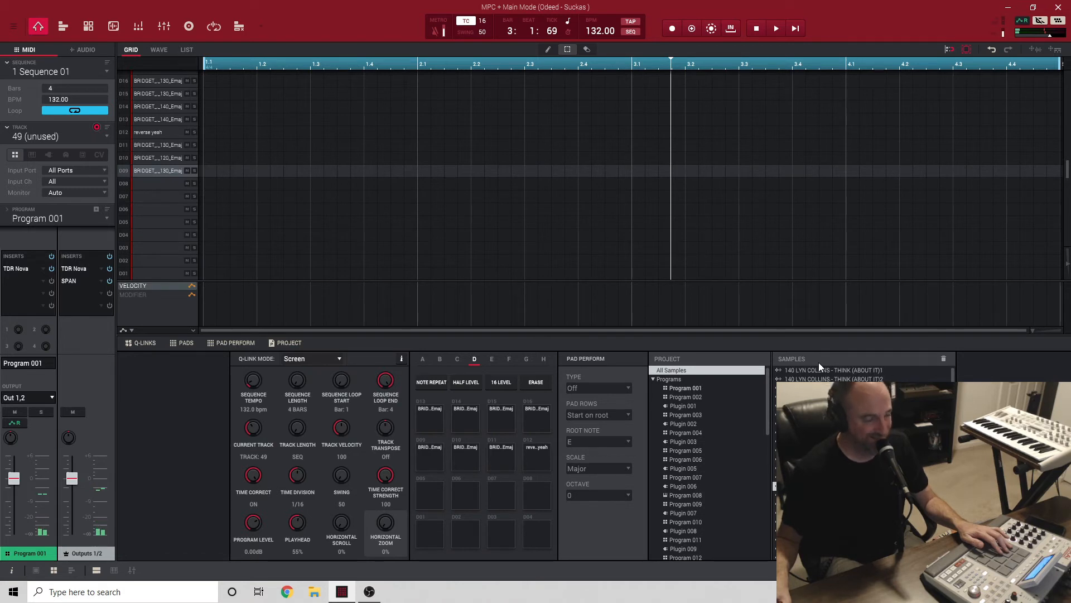
Step: Show the D-bank pad channels in the pad mixer and examine pad D09's ValhallaSupermassive settings
left_click(137, 27)
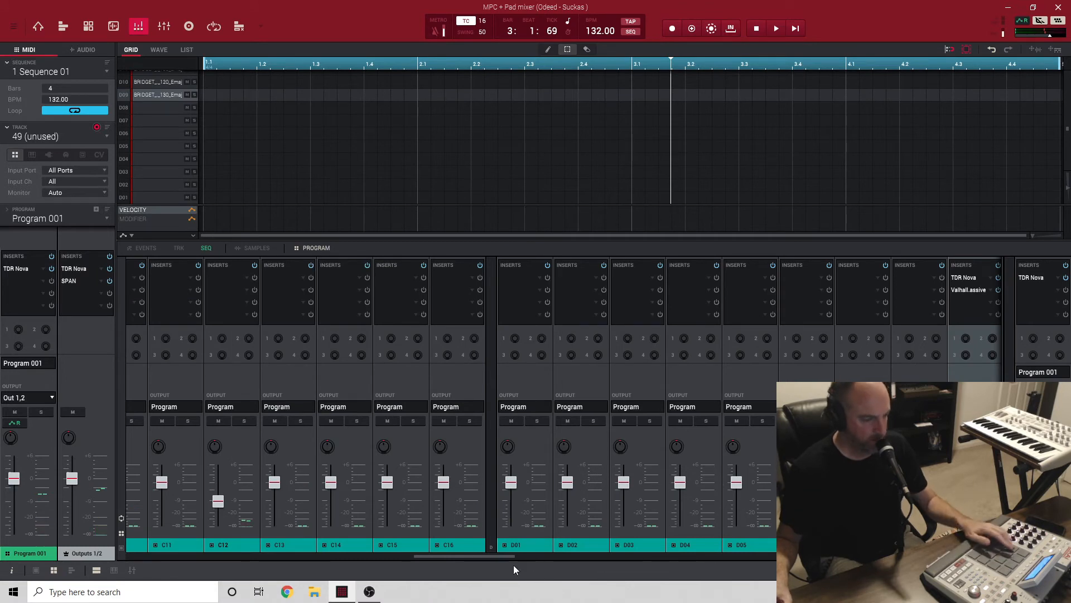
left_click_drag(495, 556, 552, 555)
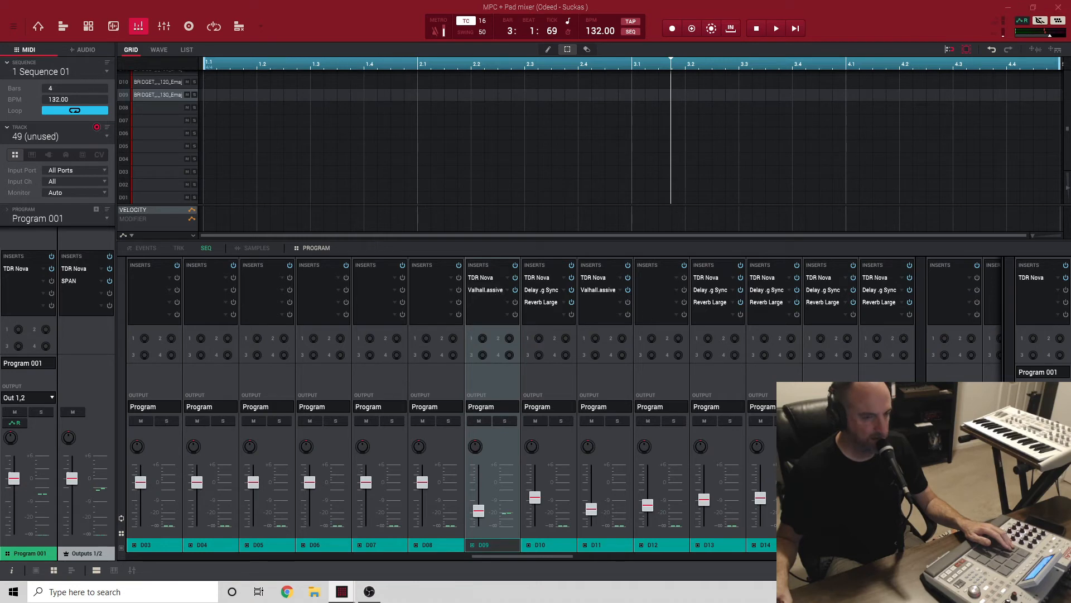
left_click_drag(1070, 73, 787, 60)
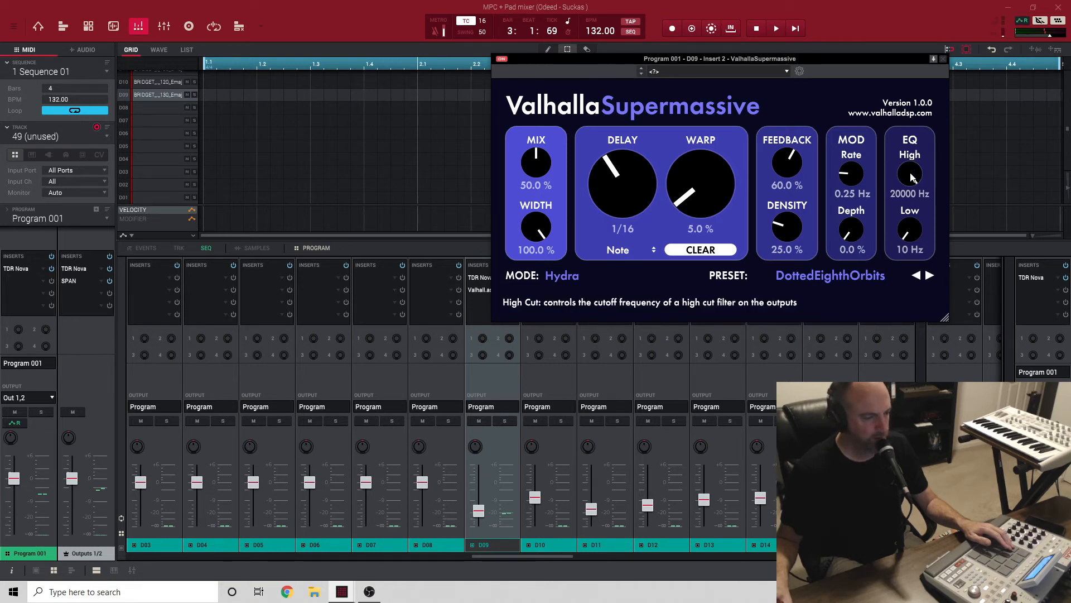
left_click(942, 59)
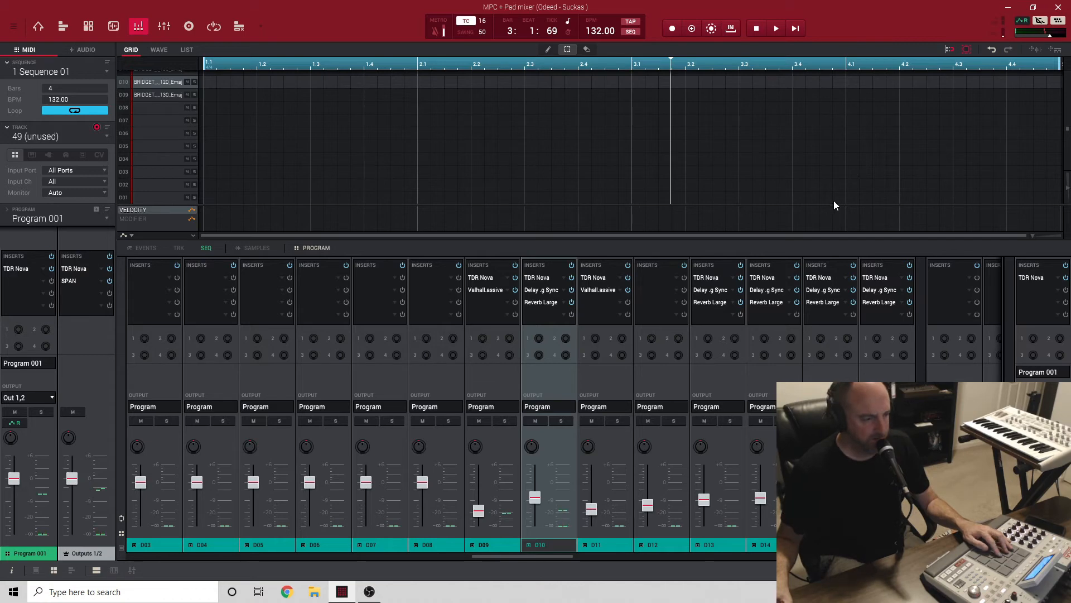
Step: Check pad D11 in the main view and review its ValhallaSupermassive insert in the pad mixer
left_click(38, 32)
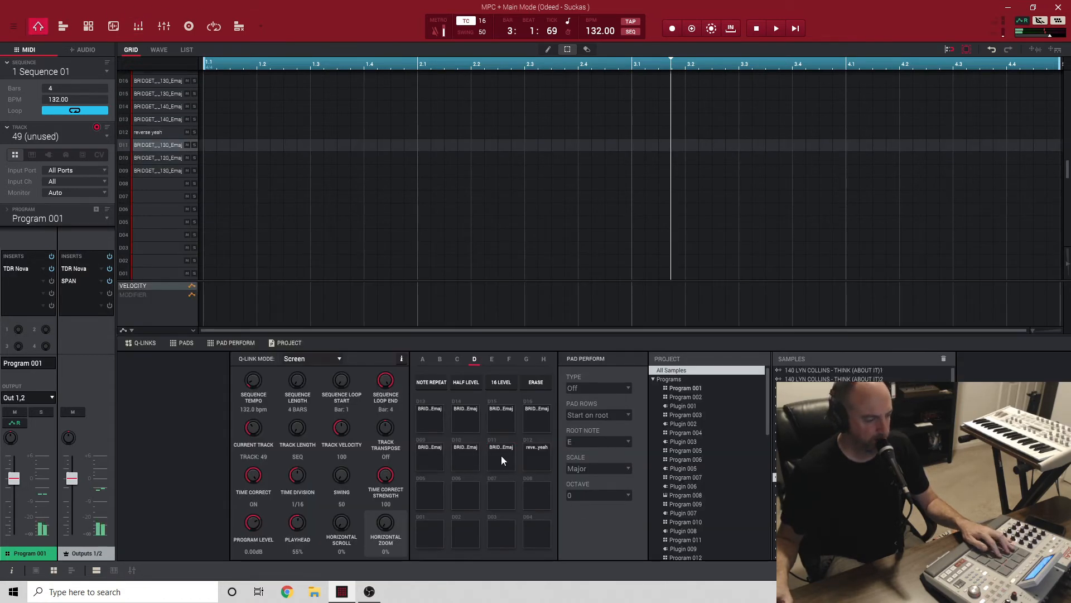
left_click(139, 26)
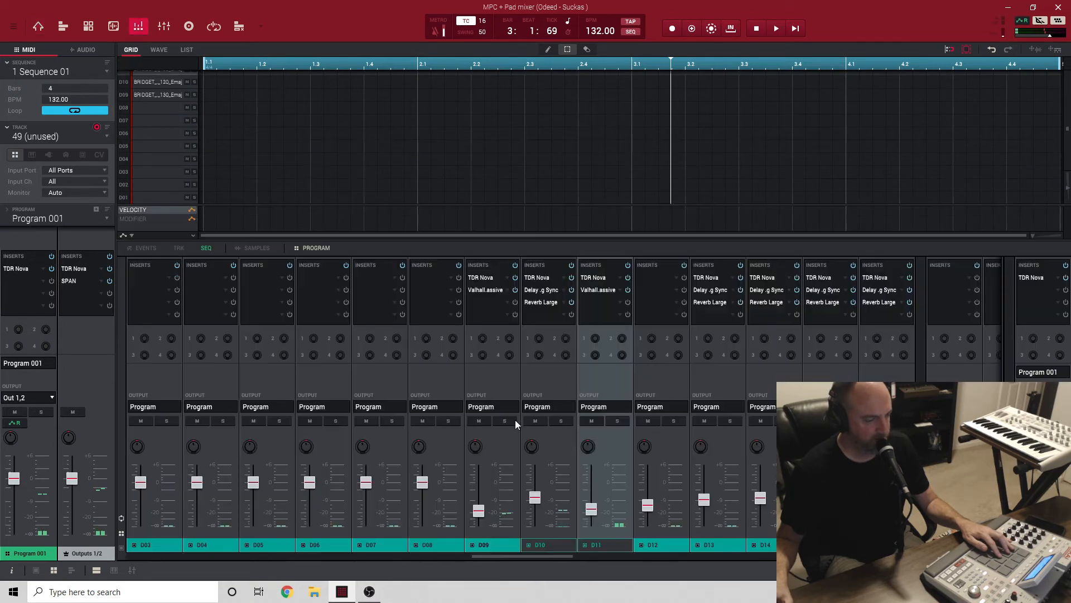
double_click(599, 290)
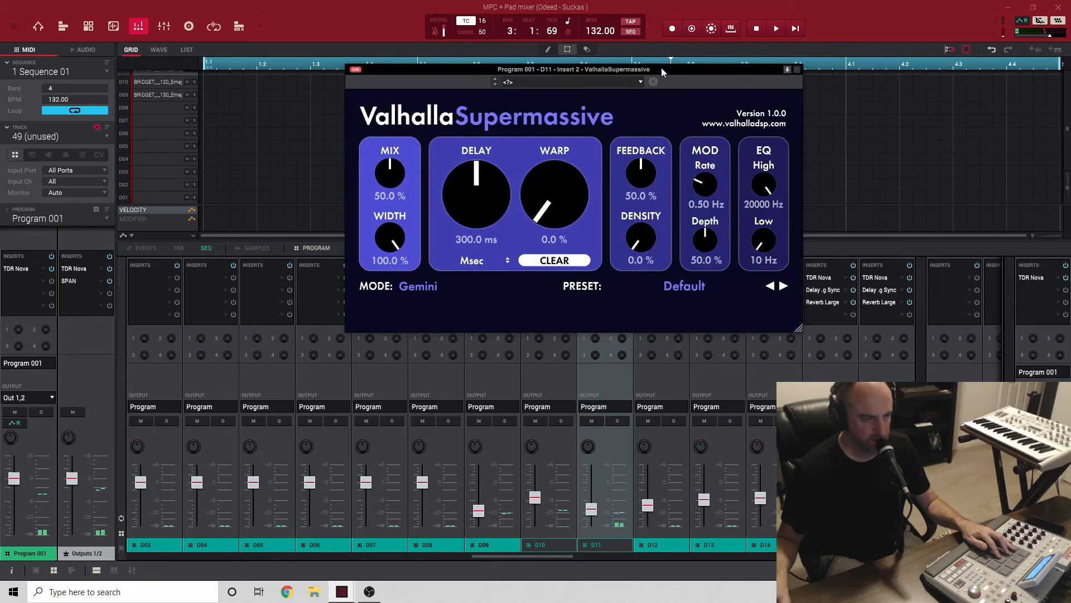
left_click(796, 69)
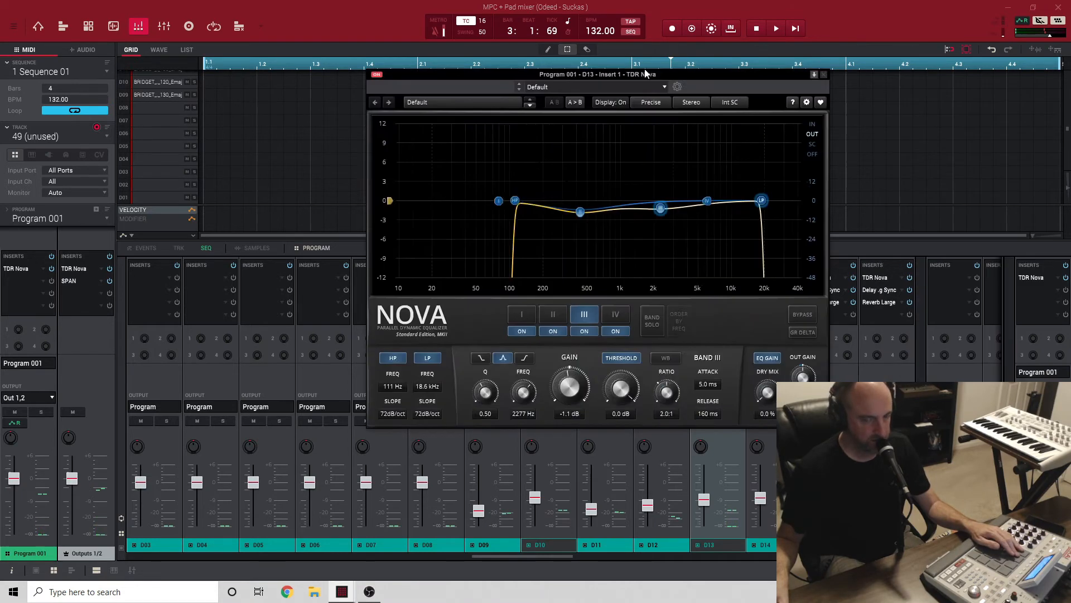
Step: Review pad D13's TDR Nova EQ, including the band II settings, and close the plugin
left_click_drag(690, 74, 474, 22)
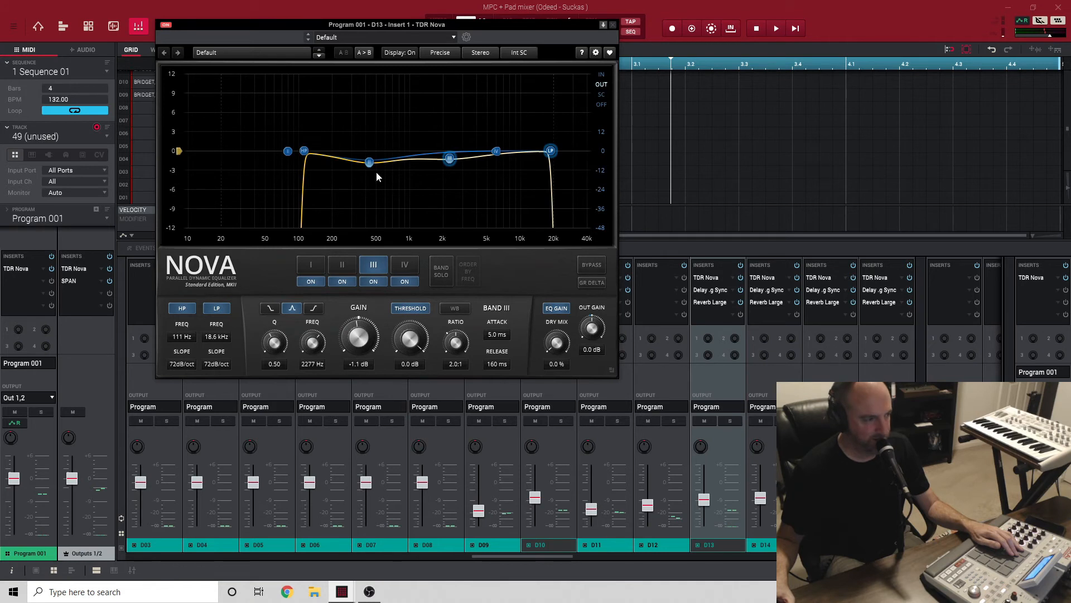
left_click(340, 264)
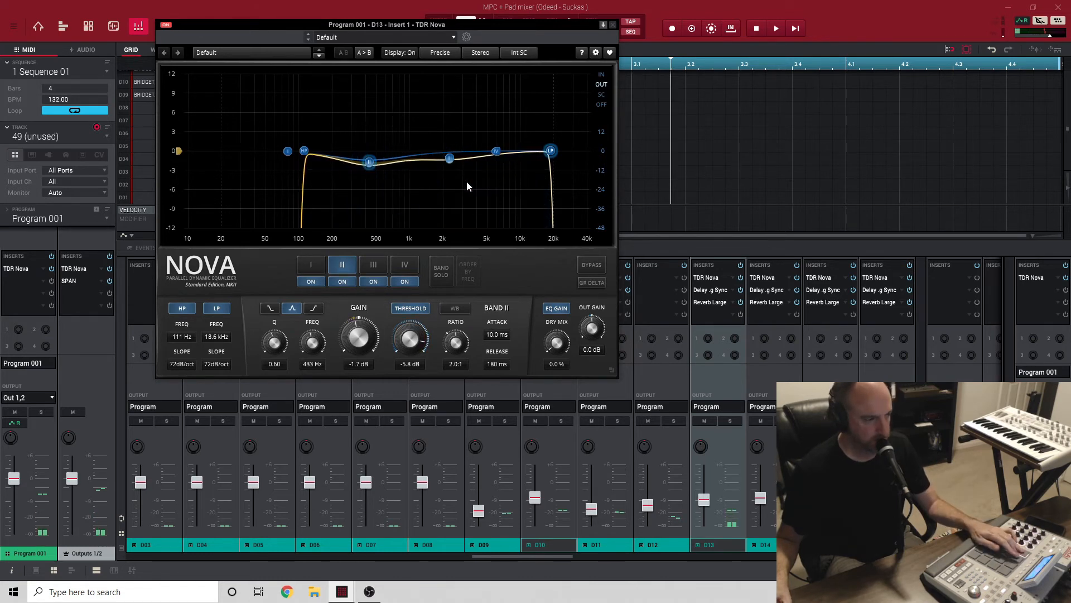
left_click(612, 25)
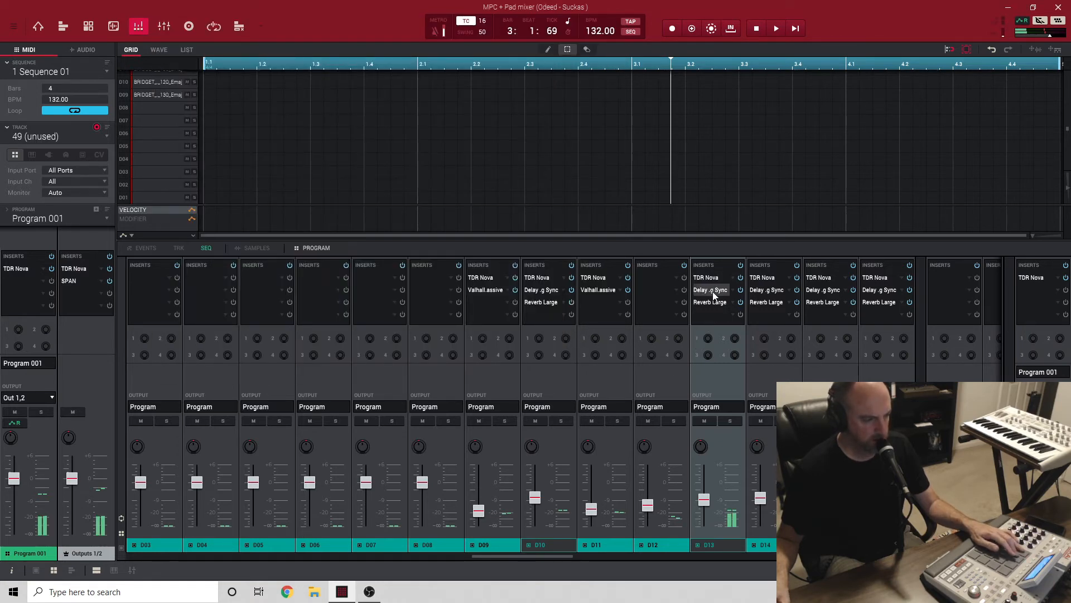
Step: Reorder pad D13's inserts to Reverb Large first, the synced analog delay second and TDR Nova third
left_click_drag(708, 276, 708, 314)
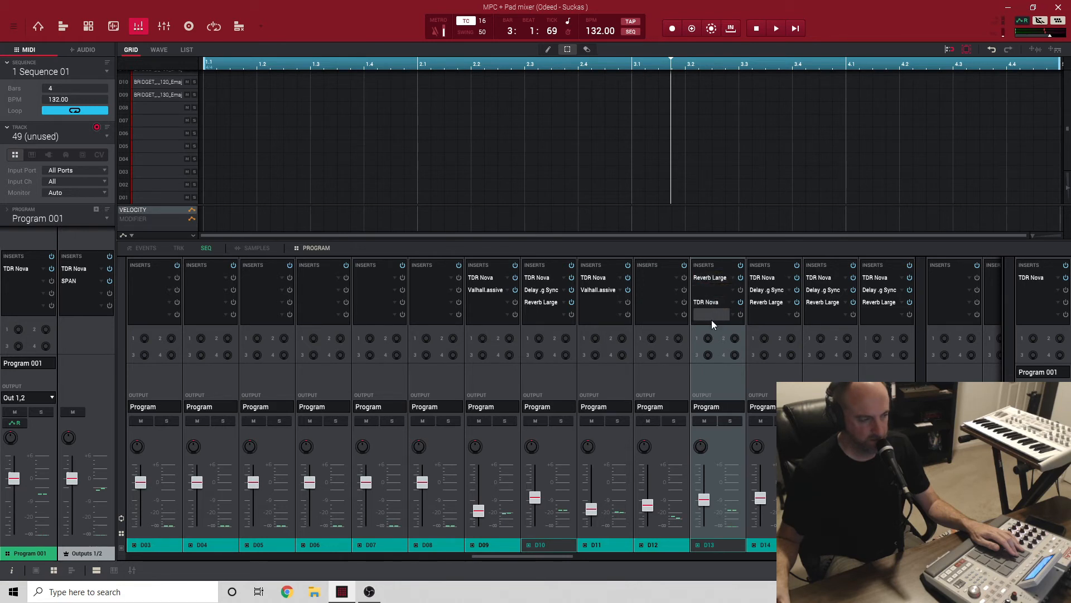
key("ctrl+z")
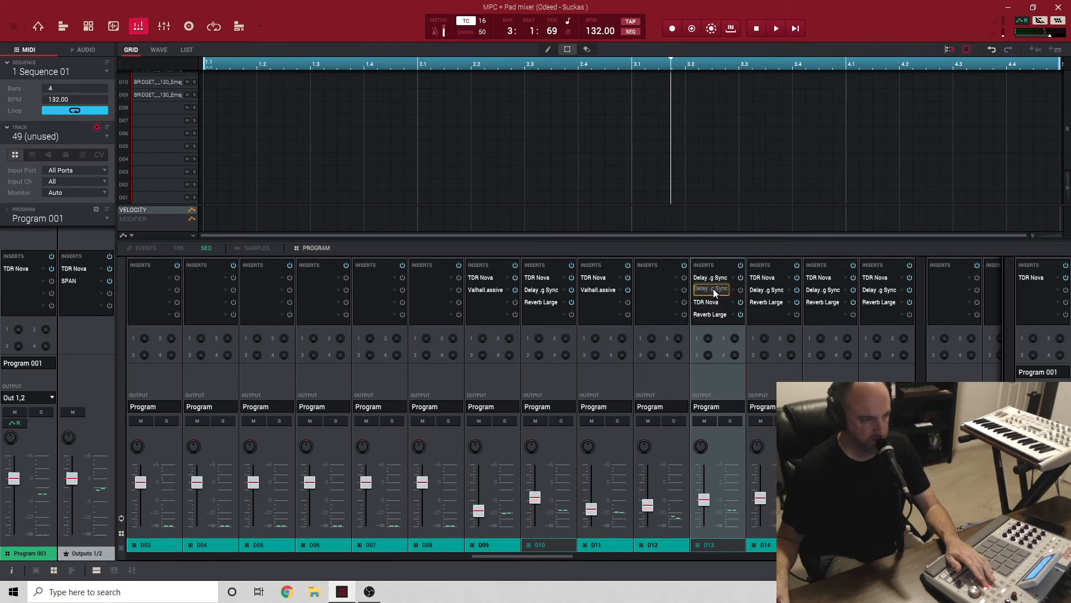
left_click_drag(710, 278, 712, 279)
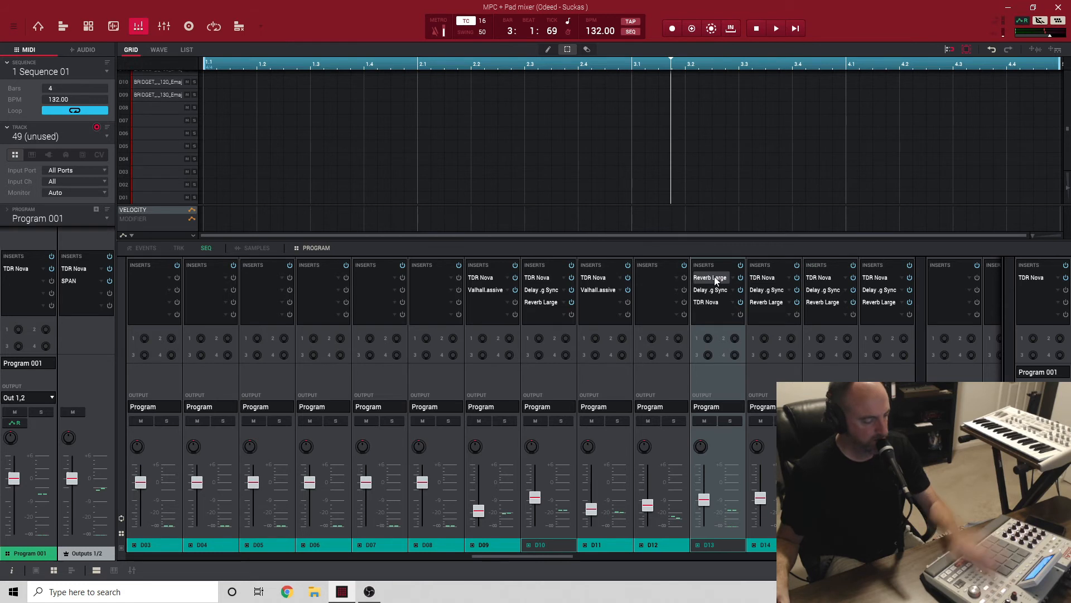
Step: Check pad D13's Large 1 Reverb settings, and compare its synced analog delay bypassed and enabled
double_click(712, 278)
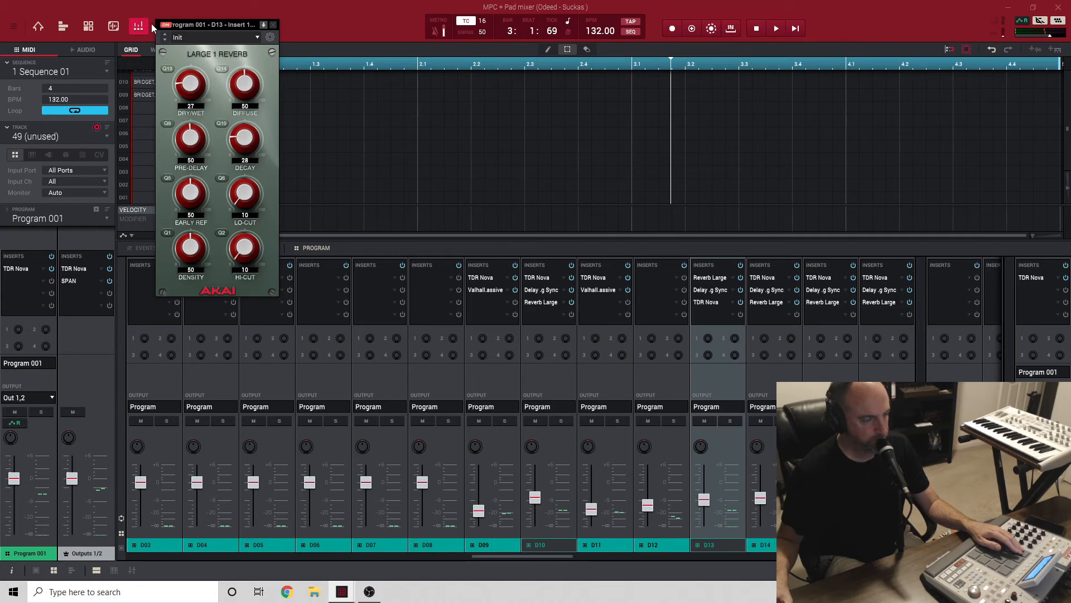
left_click(273, 24)
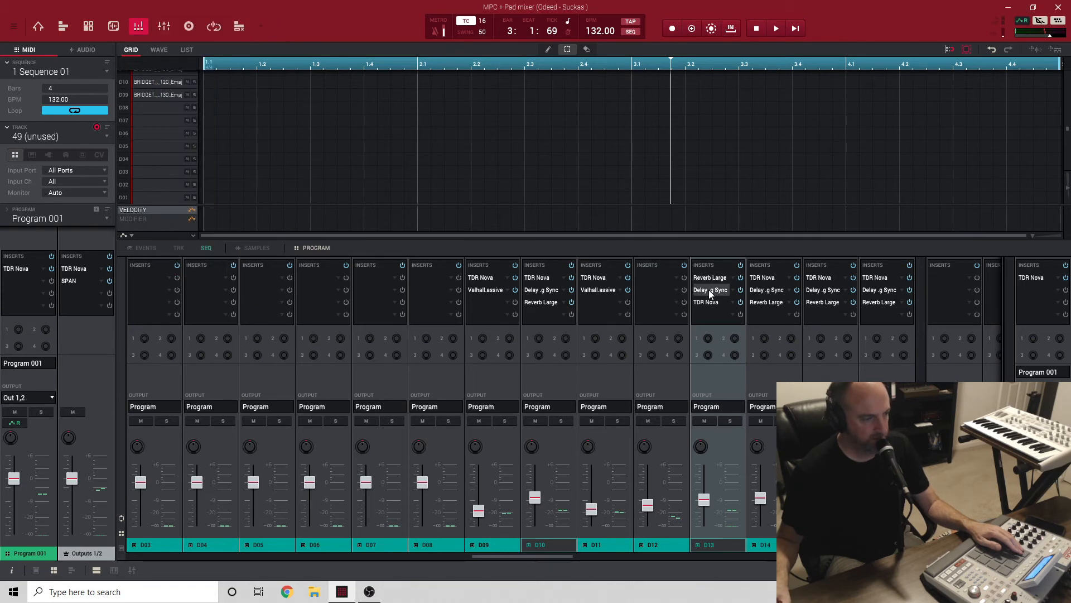
double_click(709, 290)
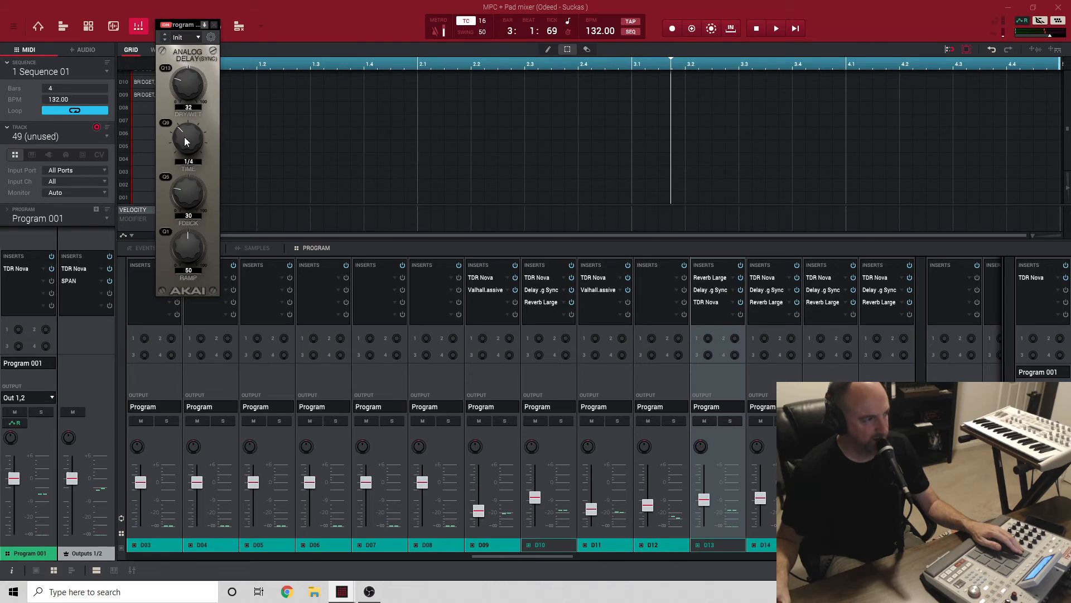
left_click(164, 25)
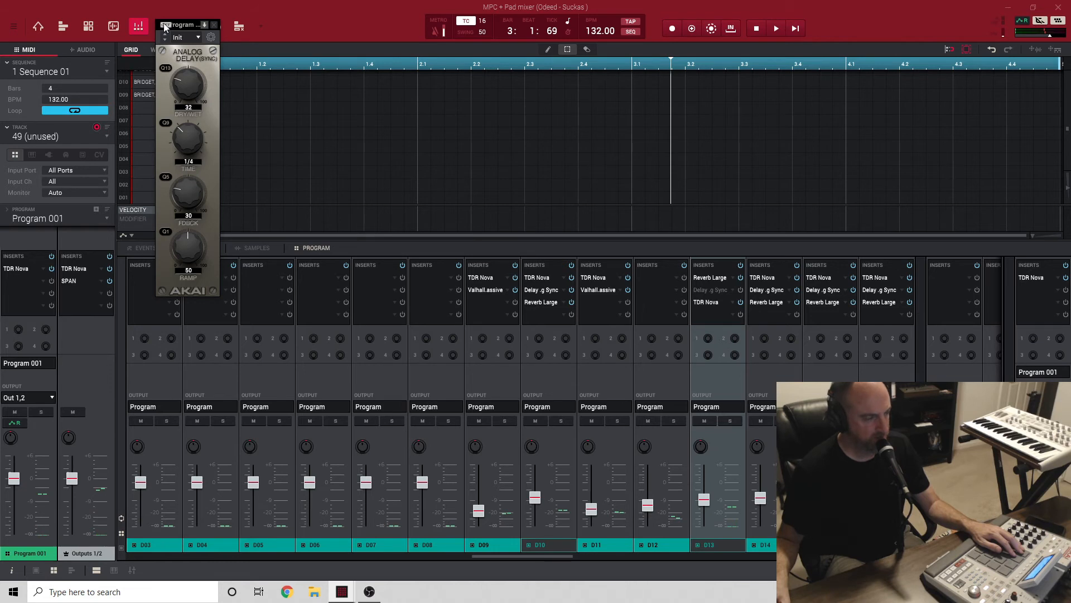
left_click(165, 25)
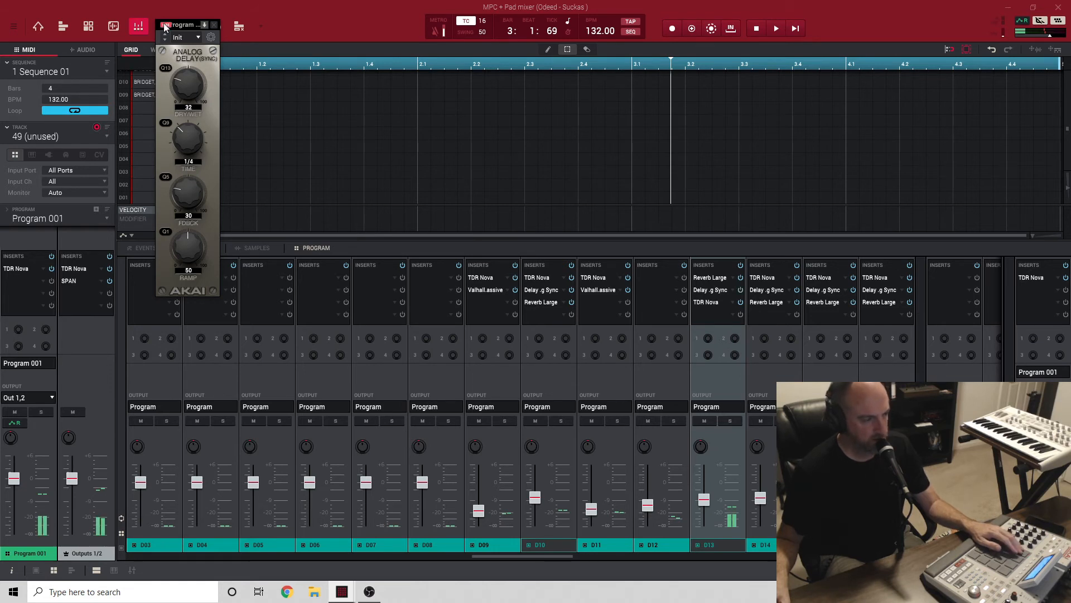
Step: Close pad D13's synced analog delay and listen to the arrangement's opening steps in Song mode
left_click(214, 25)
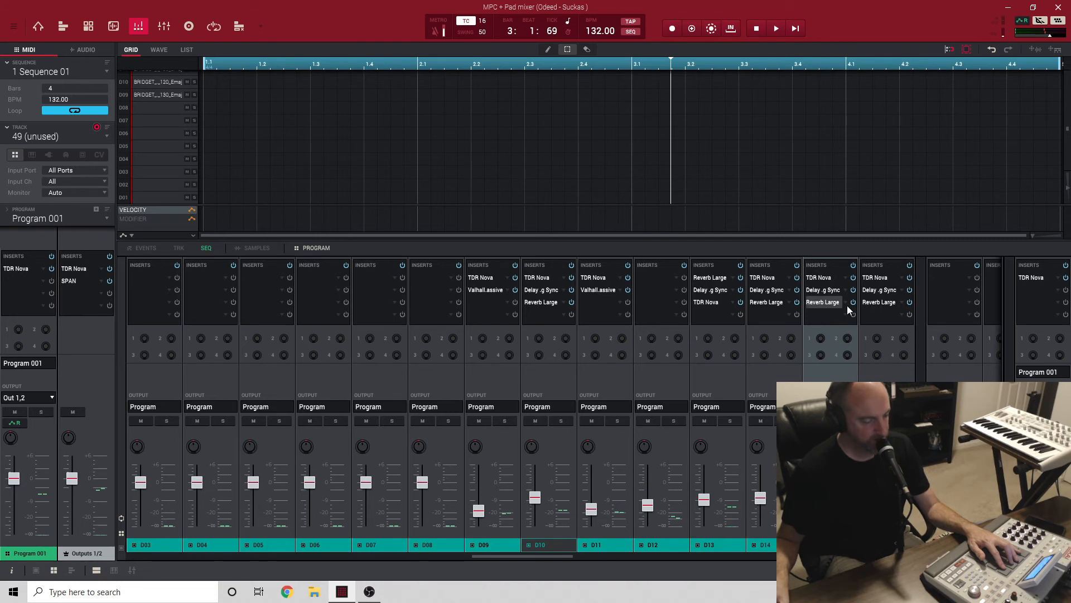
key("Escape")
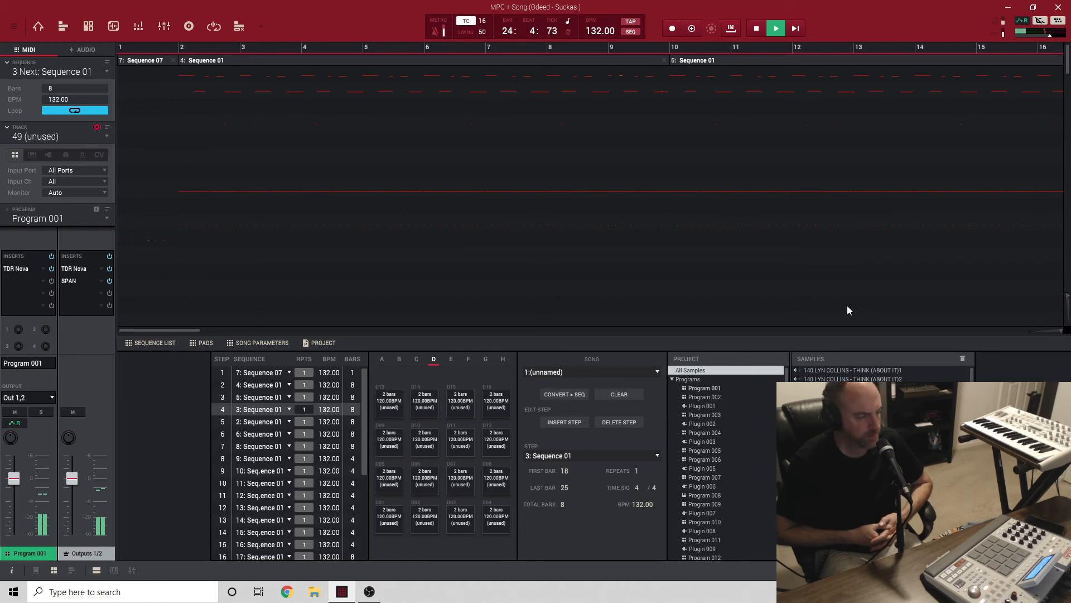
key("space")
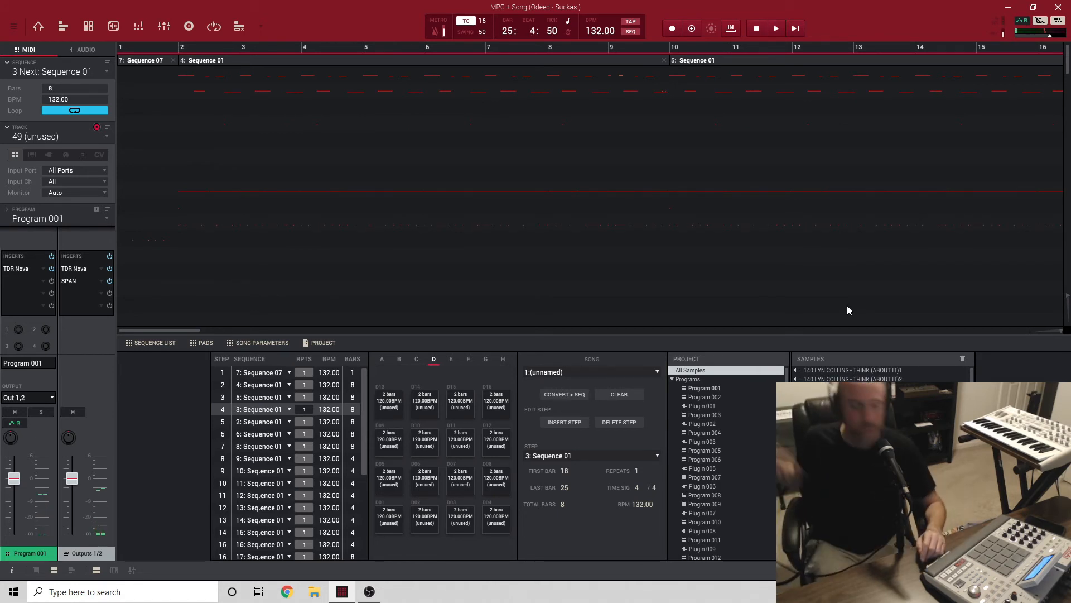
key("Escape")
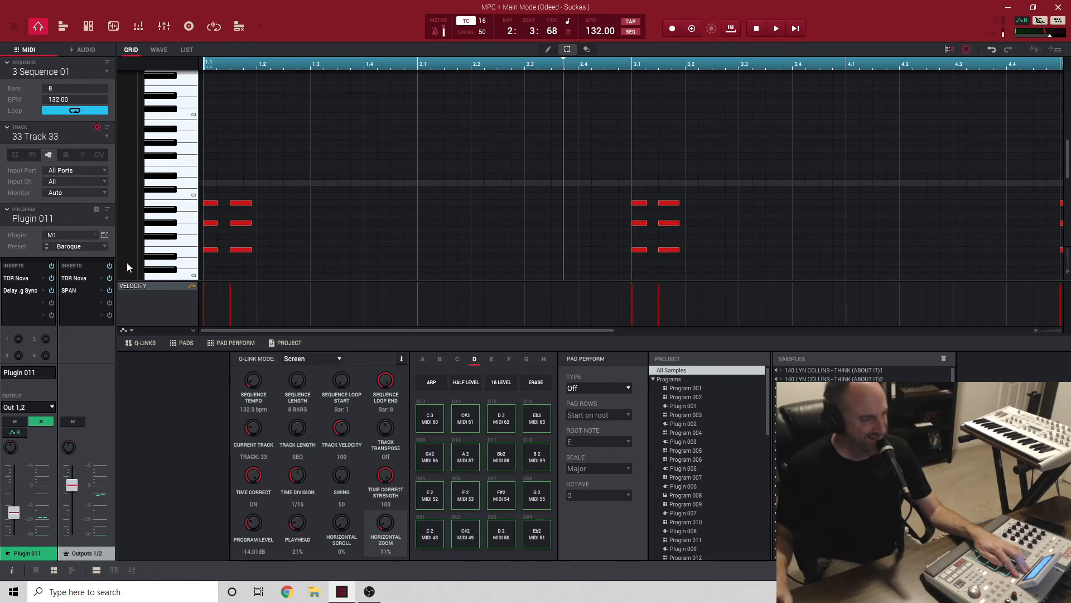
Step: Play Track 33 in sequence 3 and review its note pattern and M1 Baroque patch, including the master effects
left_click(104, 235)
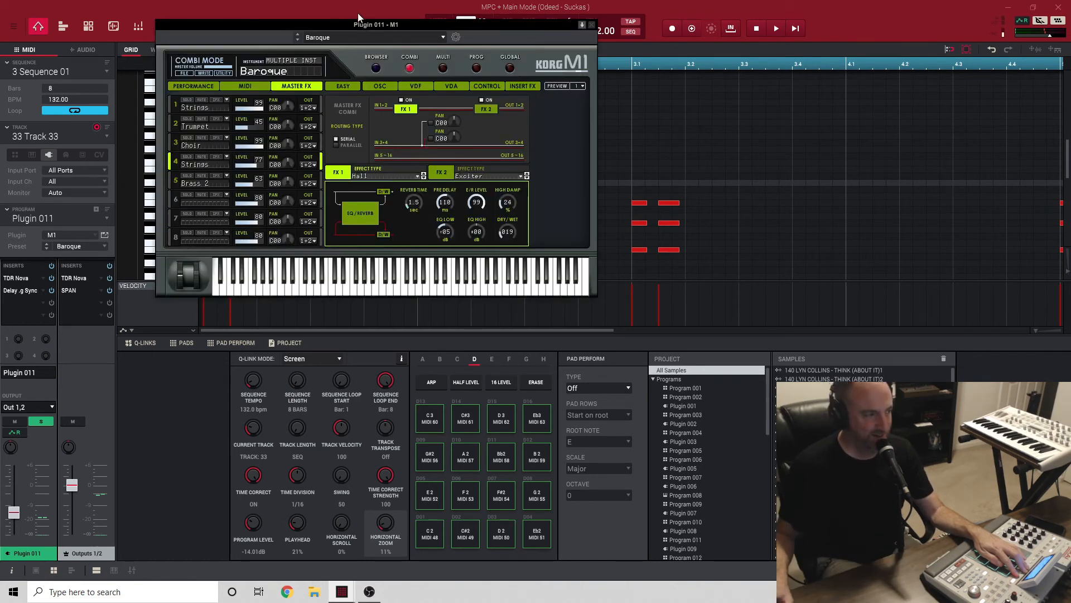
left_click_drag(376, 28, 799, 49)
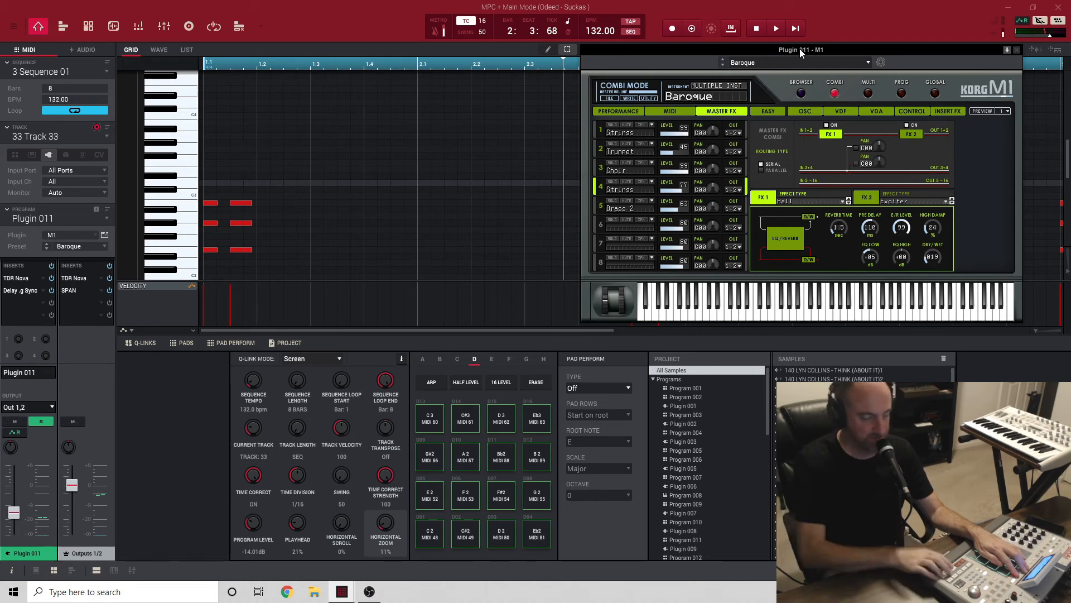
key("space")
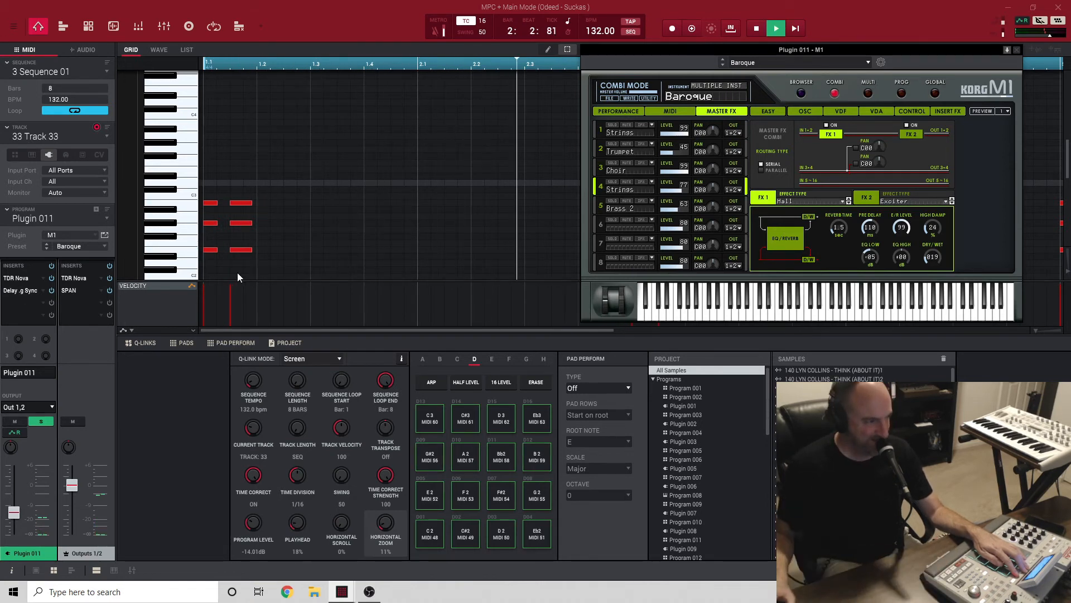
left_click(211, 251)
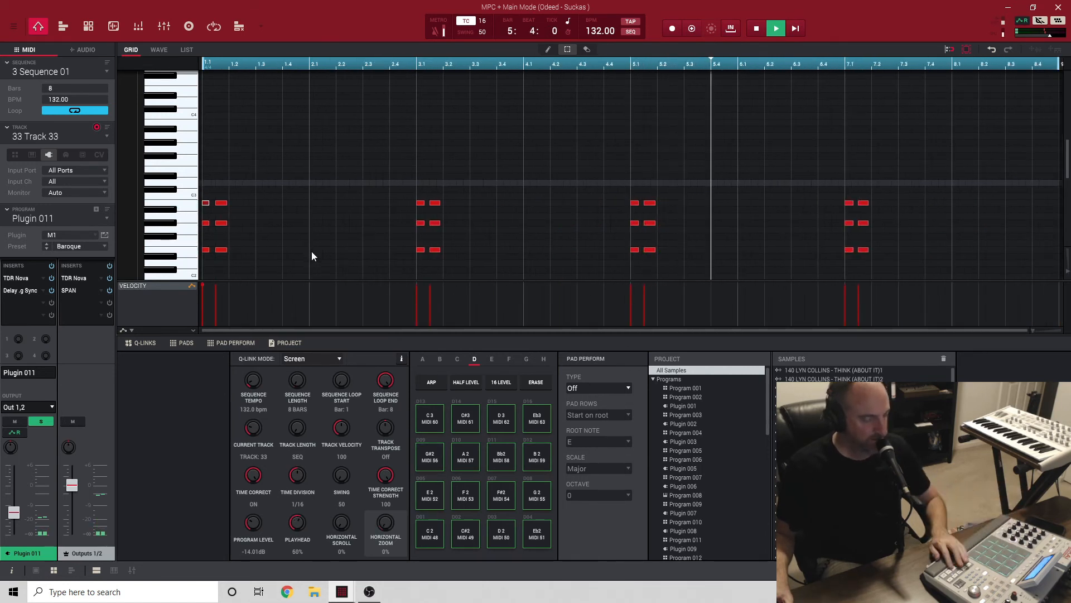
left_click(104, 235)
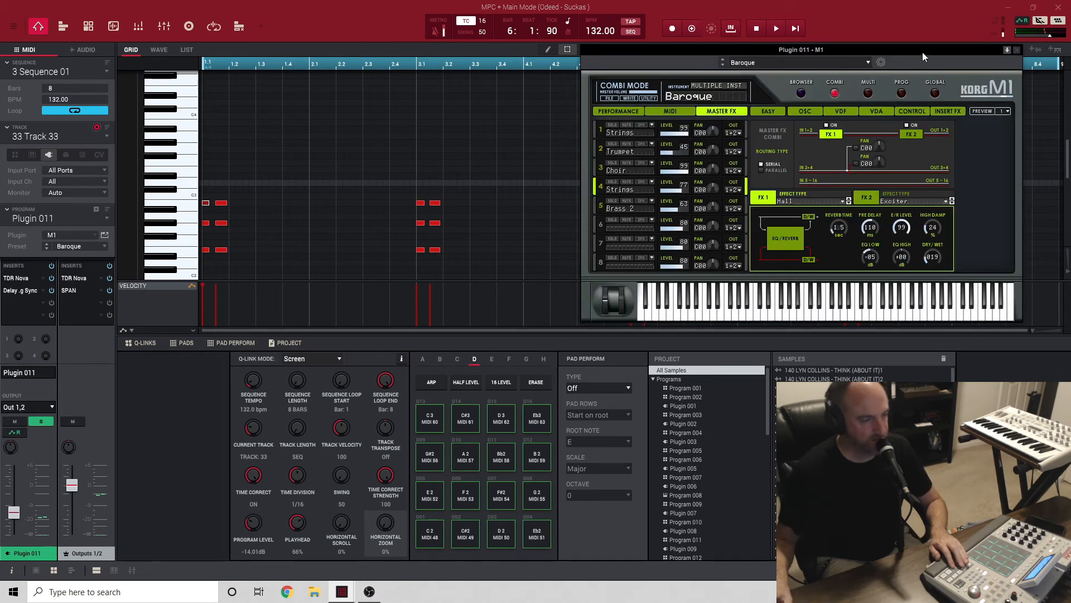
left_click_drag(922, 50, 912, 17)
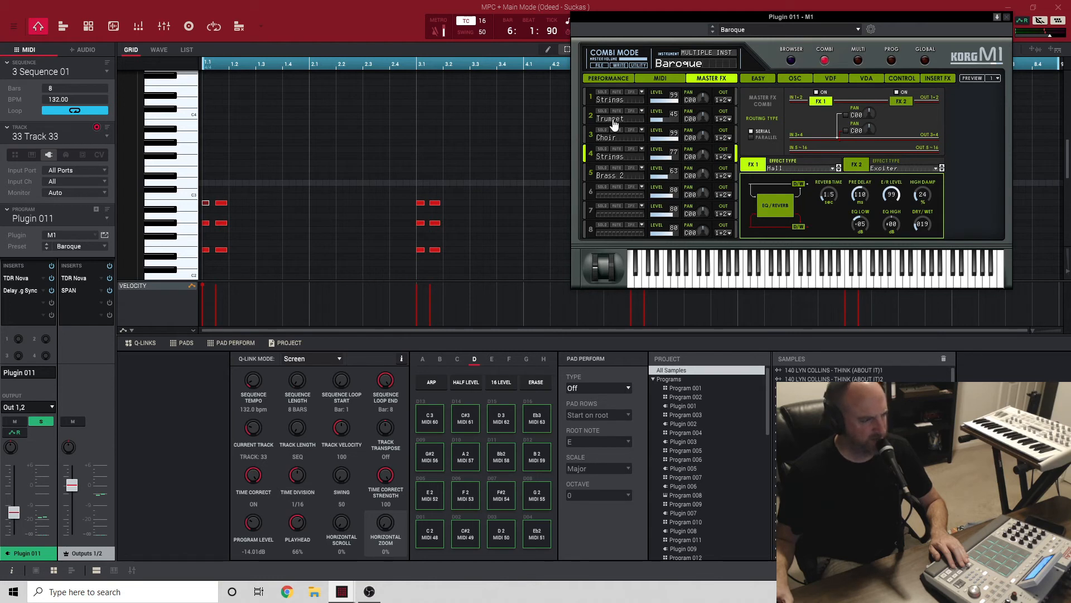
key("space")
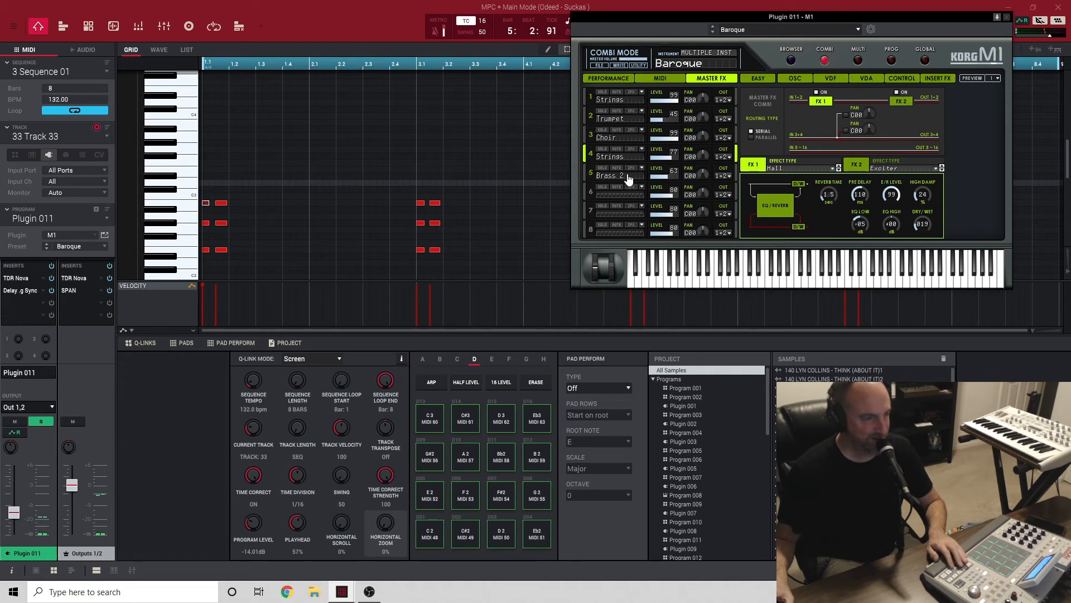
left_click(1006, 18)
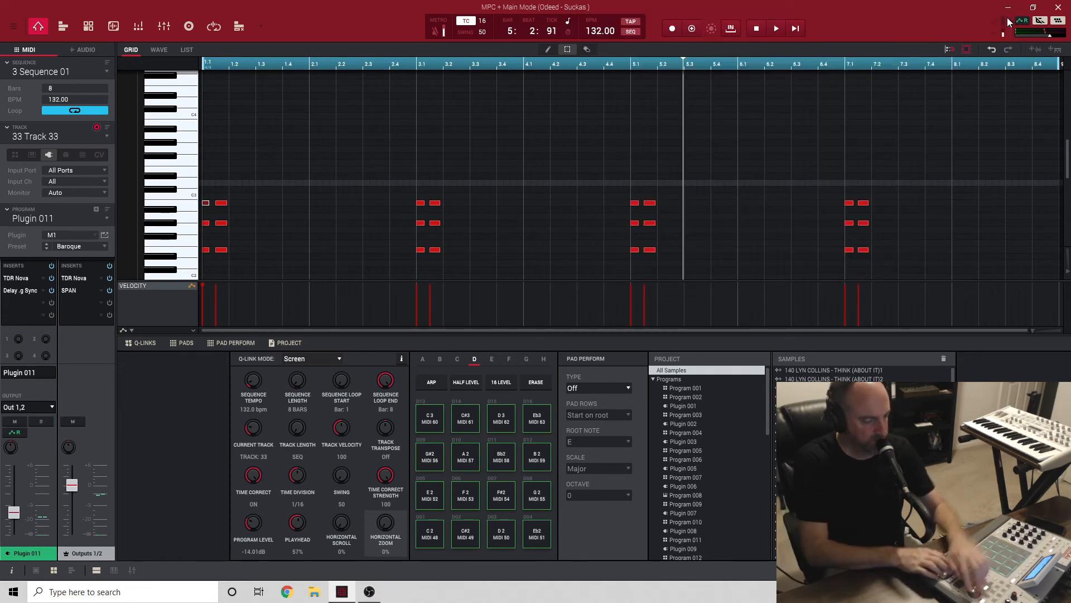
Step: Go to Track 34 and play its pattern while reviewing the M1 Orchestra1 patch
key("Down")
key("s")
key("shift+space")
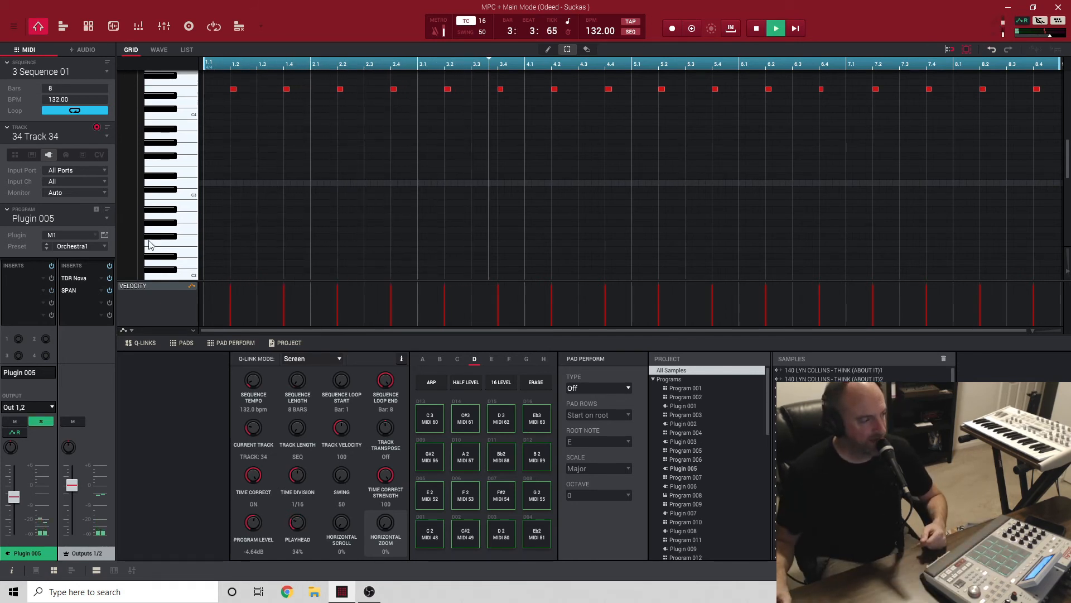
left_click(105, 234)
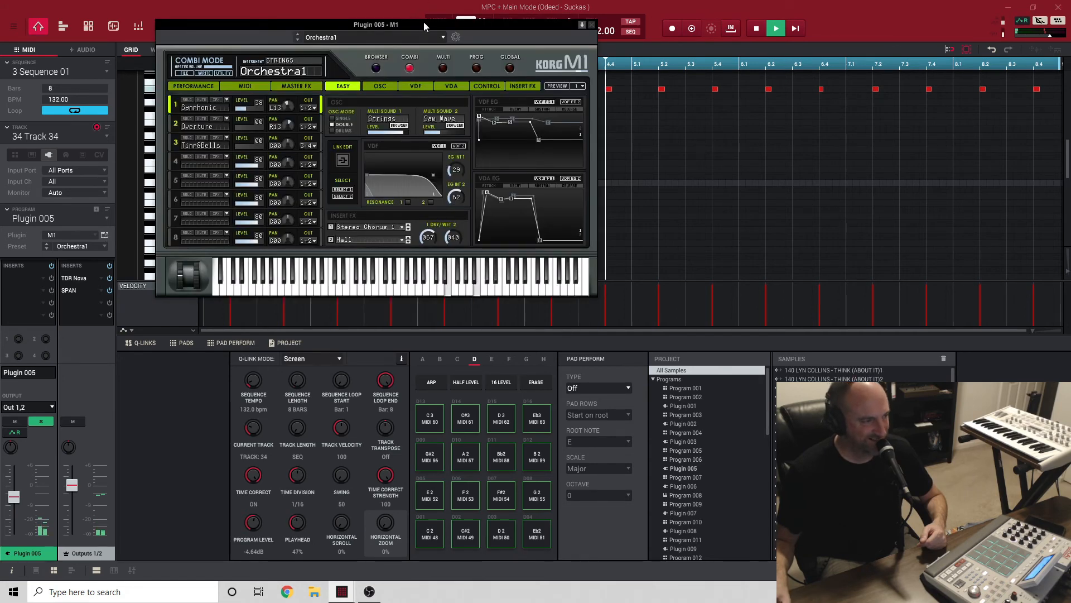
left_click_drag(424, 21, 889, 42)
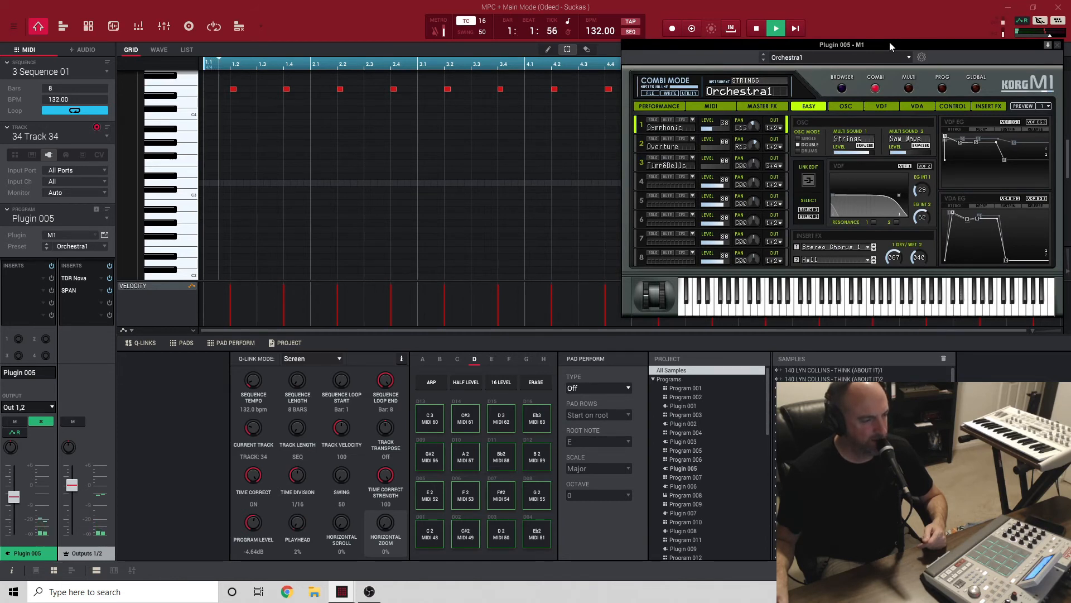
left_click(1057, 46)
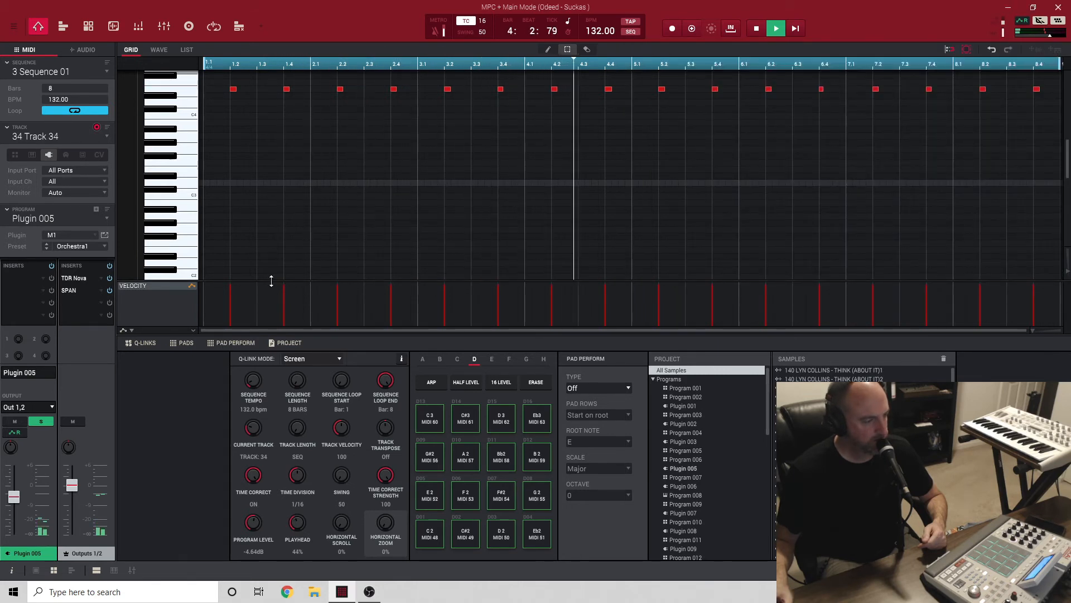
key("space")
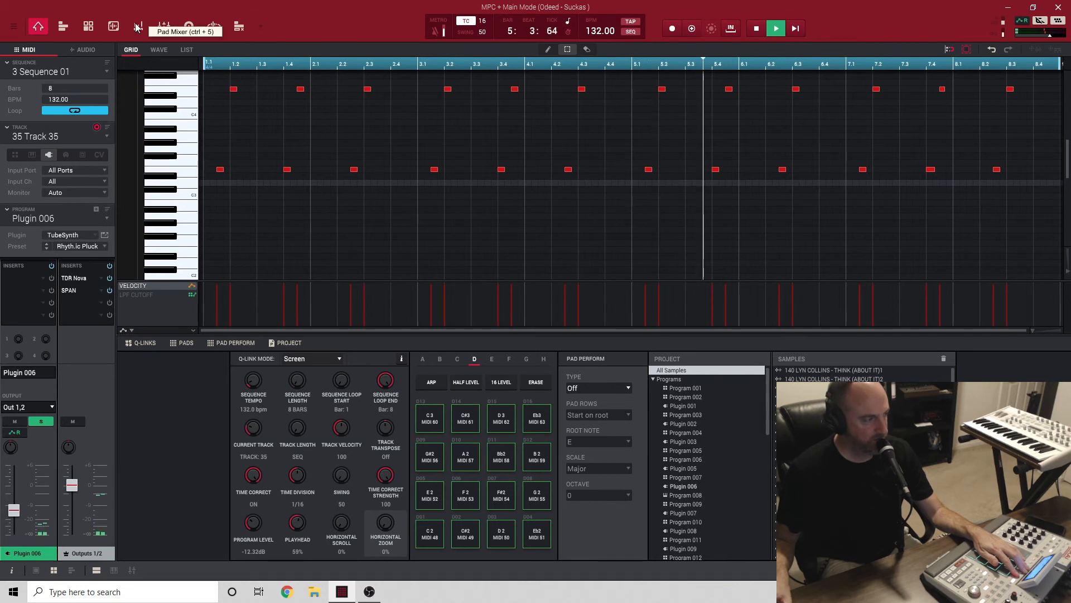
Step: Review Track 35's TubeSynth Rhythmic Pluck patch in the program editor, from the oscillators through to the built-in effects
left_click(87, 26)
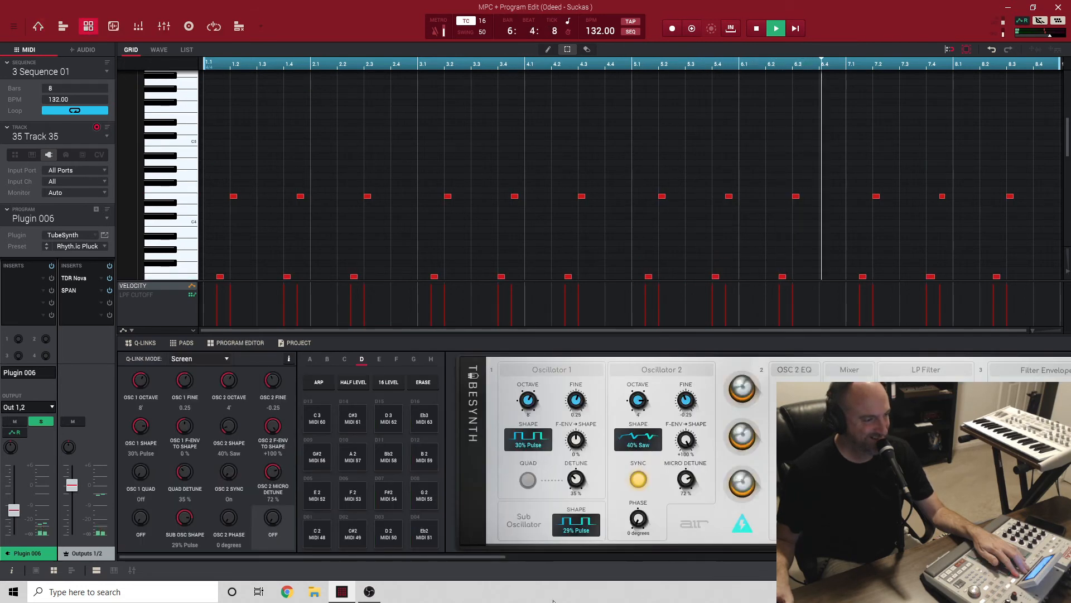
left_click_drag(487, 558, 463, 550)
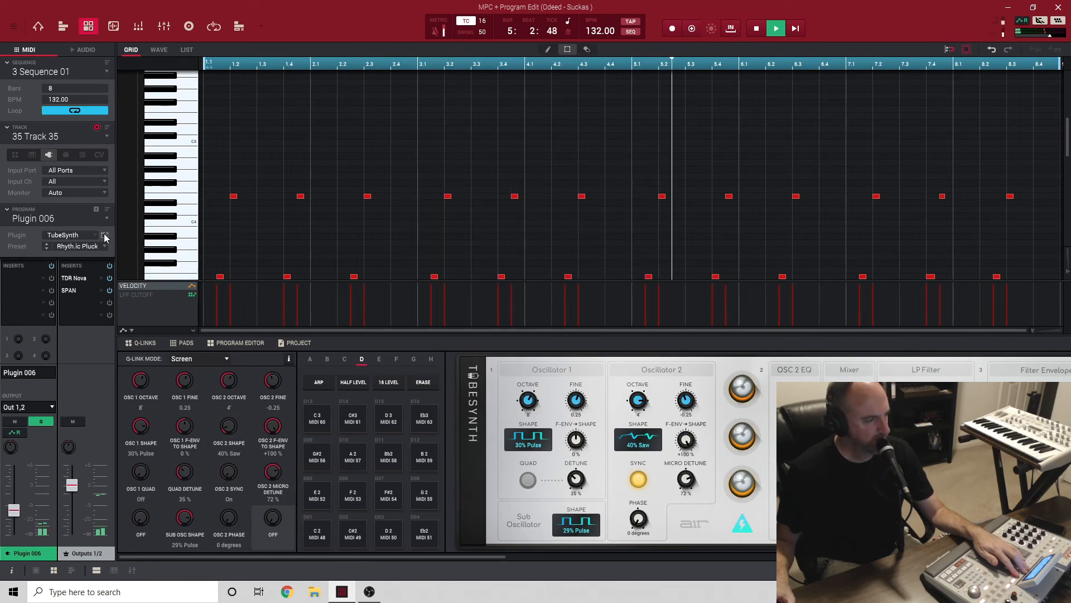
left_click_drag(414, 557, 940, 552)
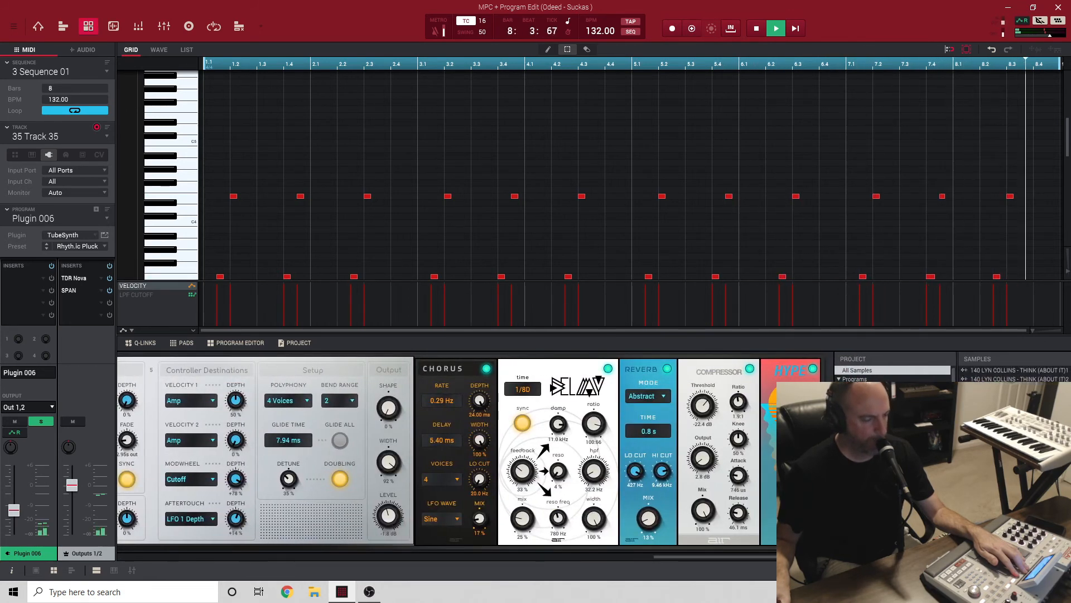
left_click_drag(939, 552, 514, 493)
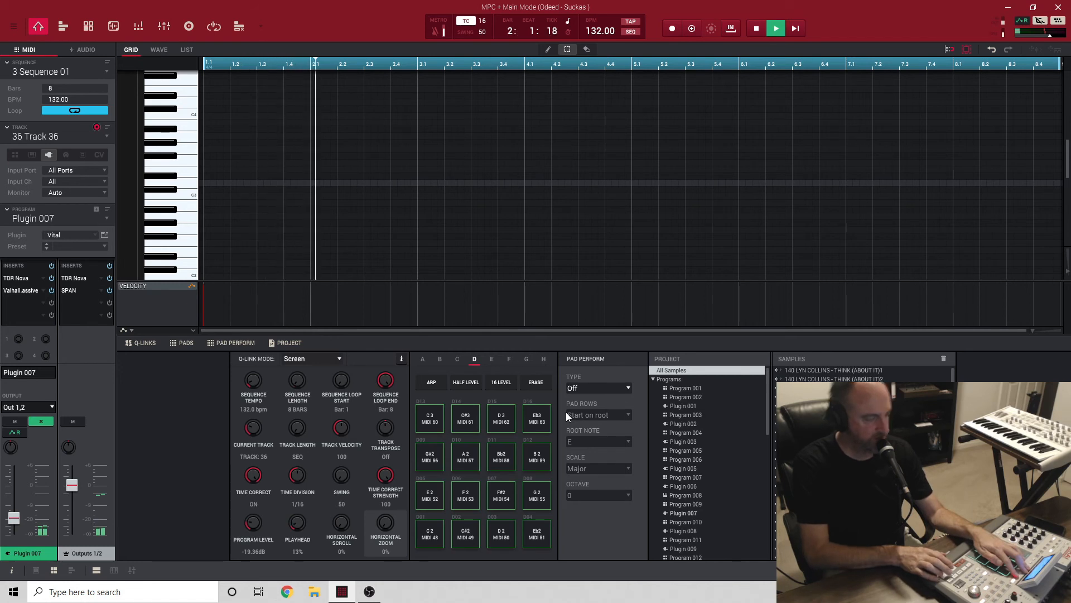
Step: Review Track 36's Vital patch on Plugin 007 during playback, and close the plugin
left_click(104, 235)
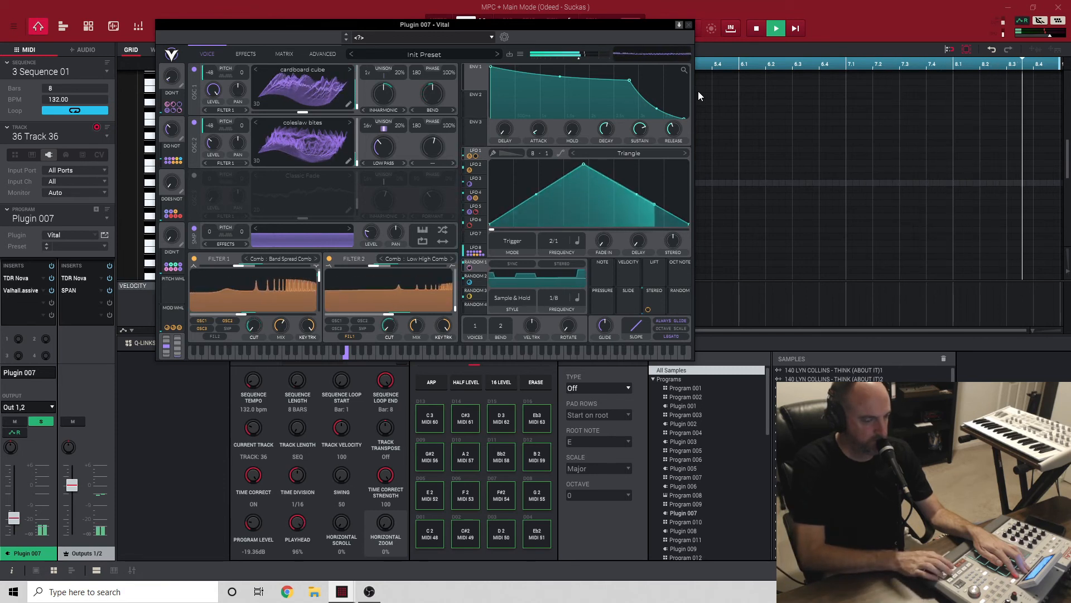
key("space")
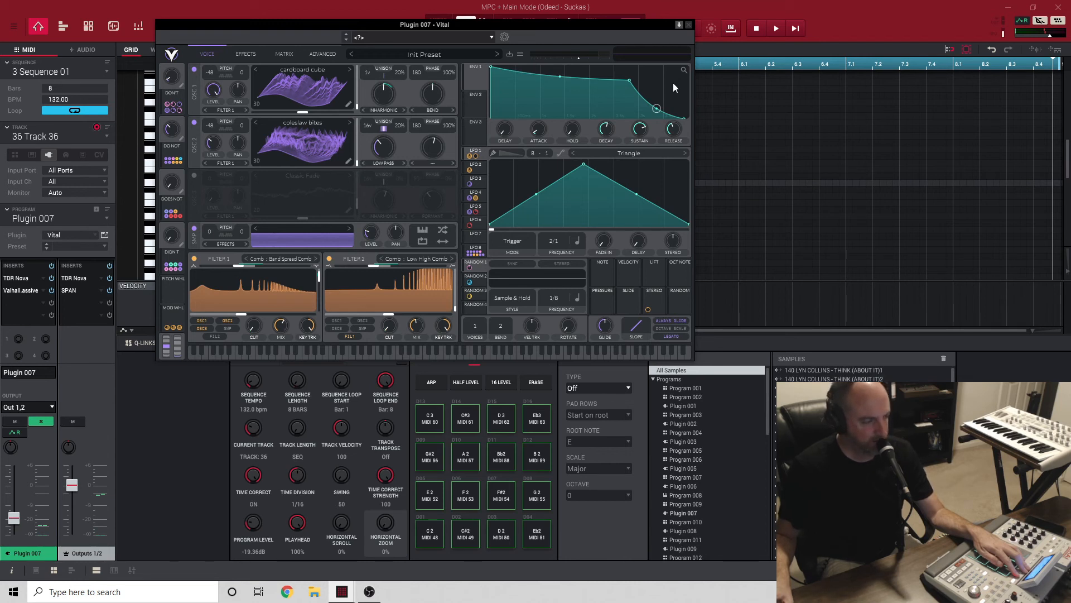
left_click(690, 25)
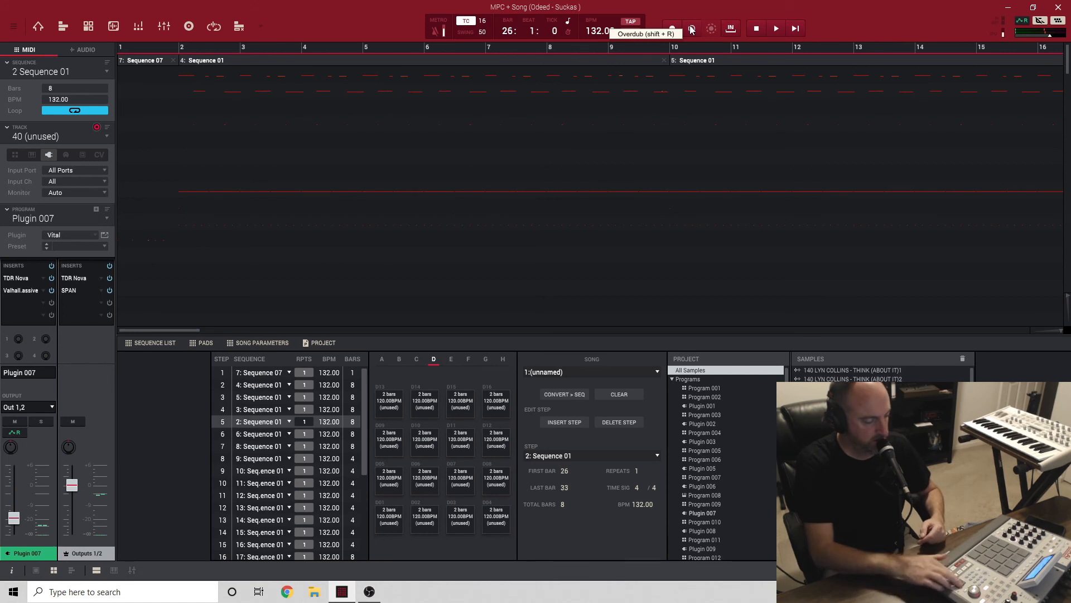
Step: Inspect the synced analog delay and TDR Nova inserts on Track 37's Plugin 008 in sequence 2
key("space")
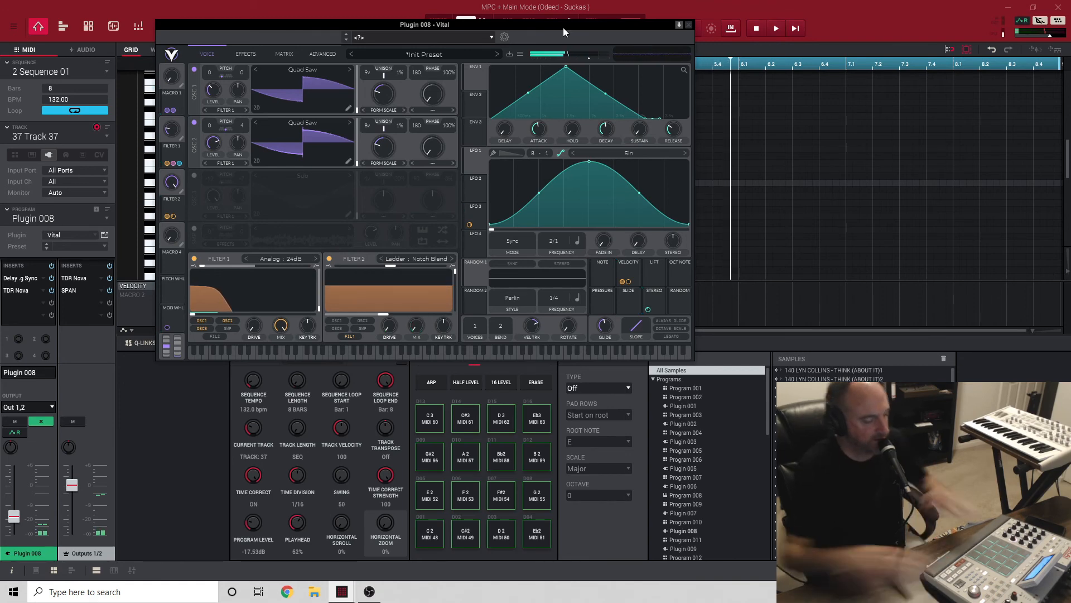
double_click(27, 277)
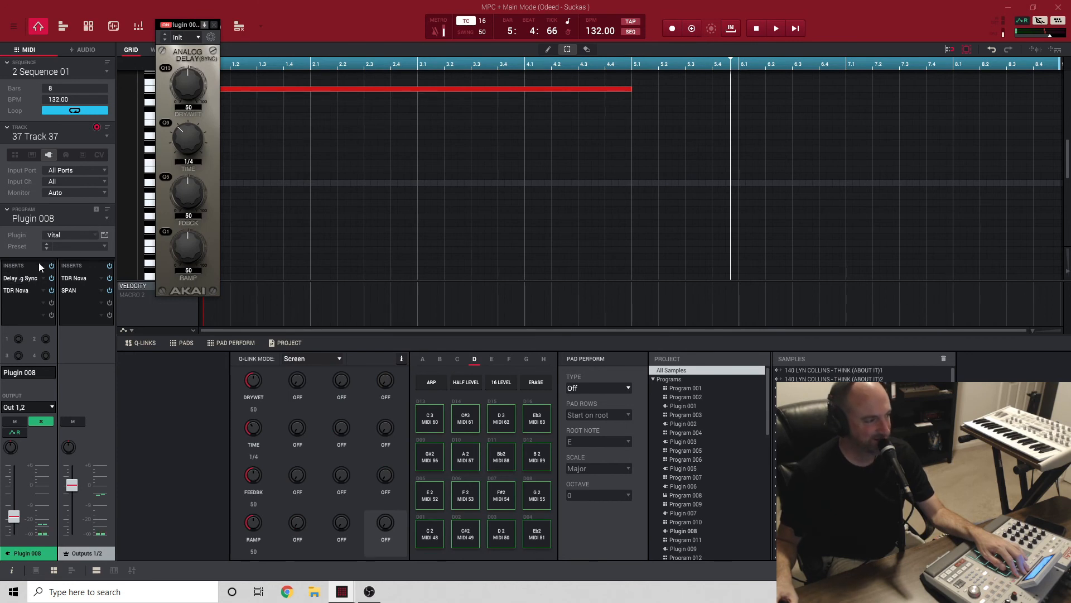
double_click(16, 292)
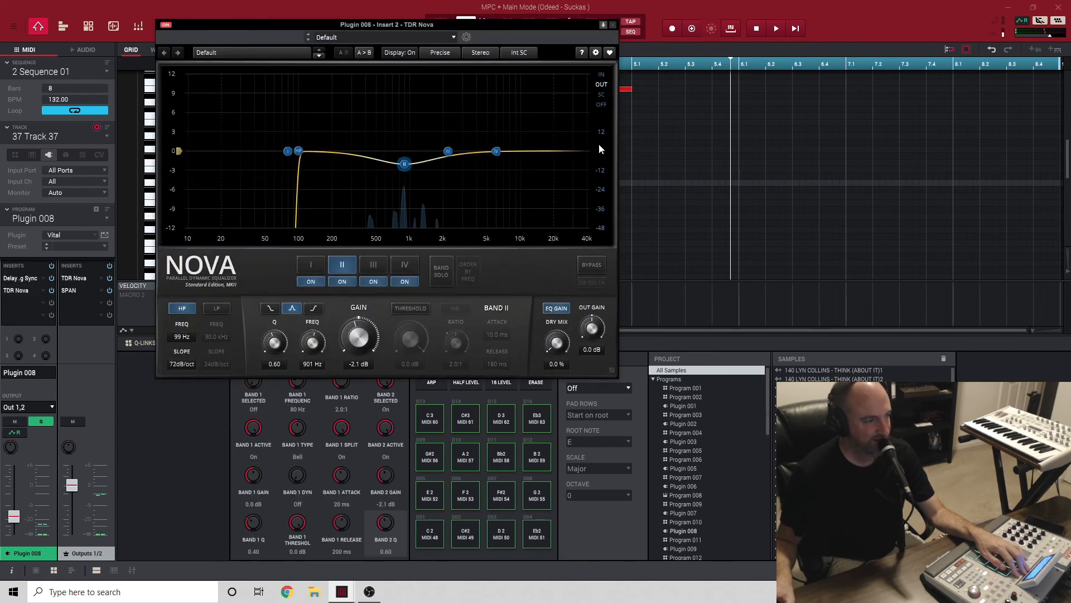
Step: In Plugin 008's TDR Nova, lower band III's gain slightly during playback and enable band II's threshold at -6.3 dB
key("space")
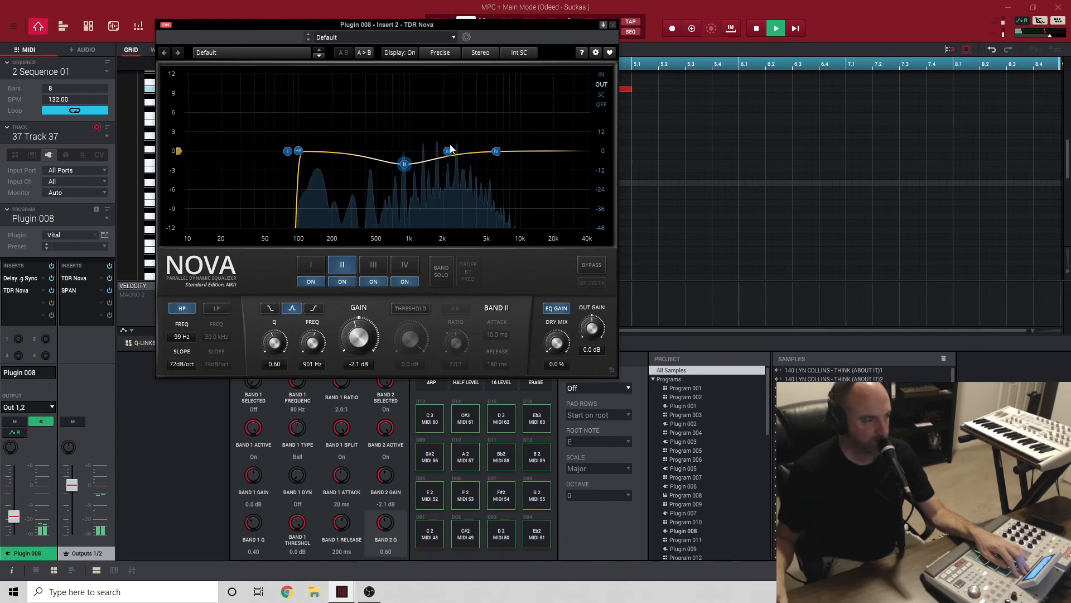
left_click_drag(448, 151, 448, 161)
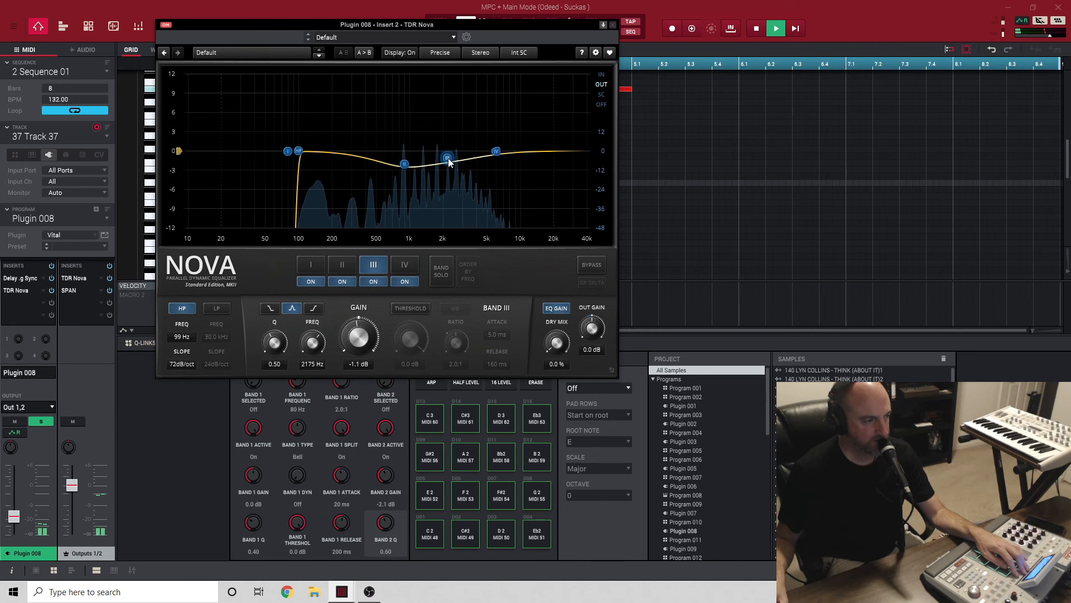
left_click(342, 265)
left_click(411, 308)
left_click_drag(421, 343, 423, 353)
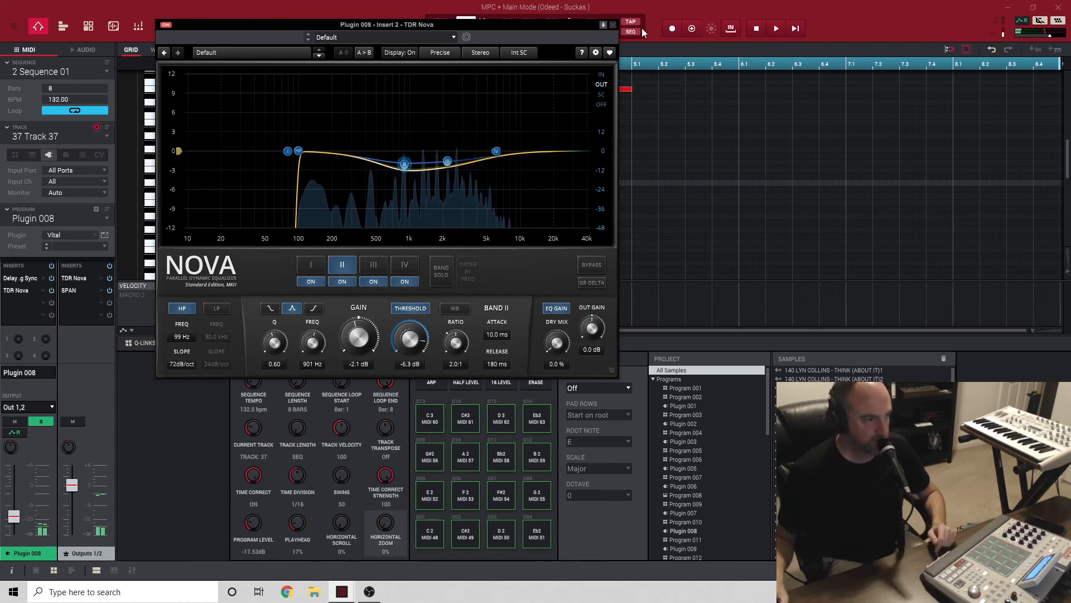
left_click(613, 26)
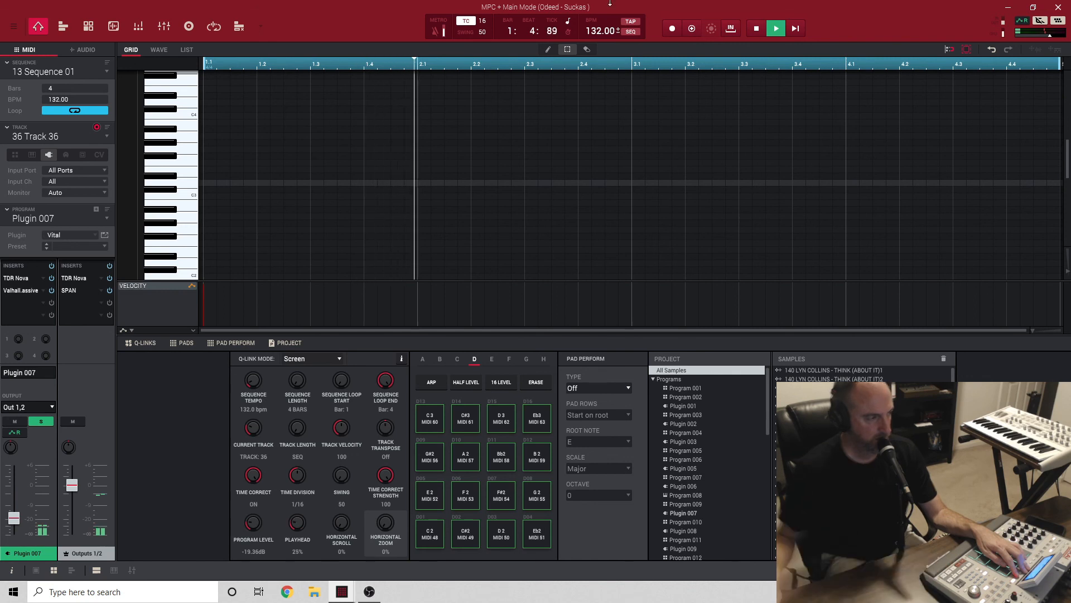
Step: Review Plugin 007's Vital patch in sequence 13, and locate and select Track 36's sustained note in the grid
left_click(104, 235)
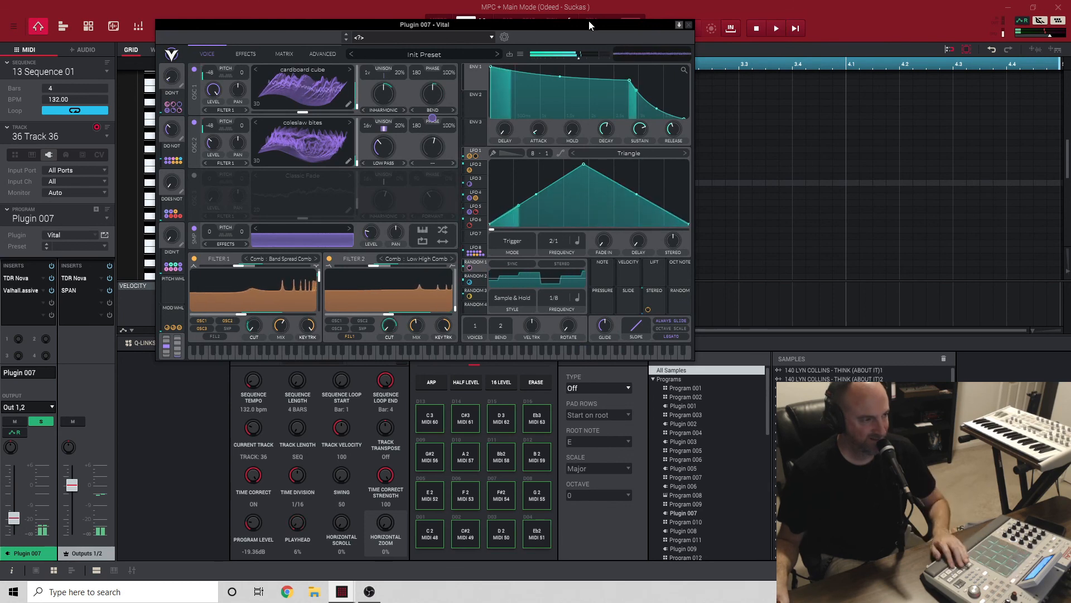
left_click_drag(589, 24, 759, 247)
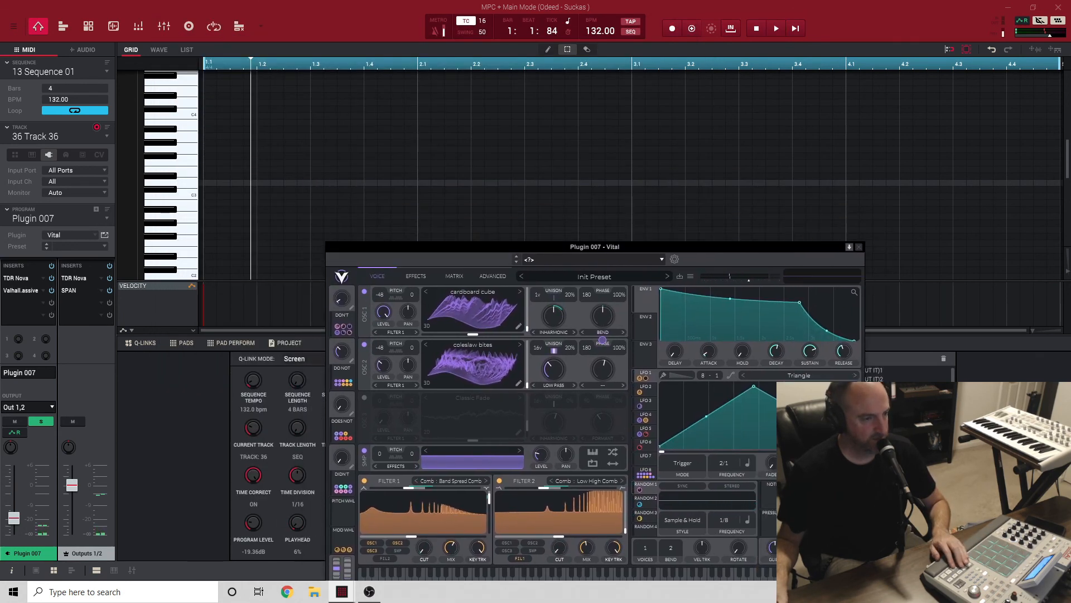
left_click_drag(1067, 168, 1067, 121)
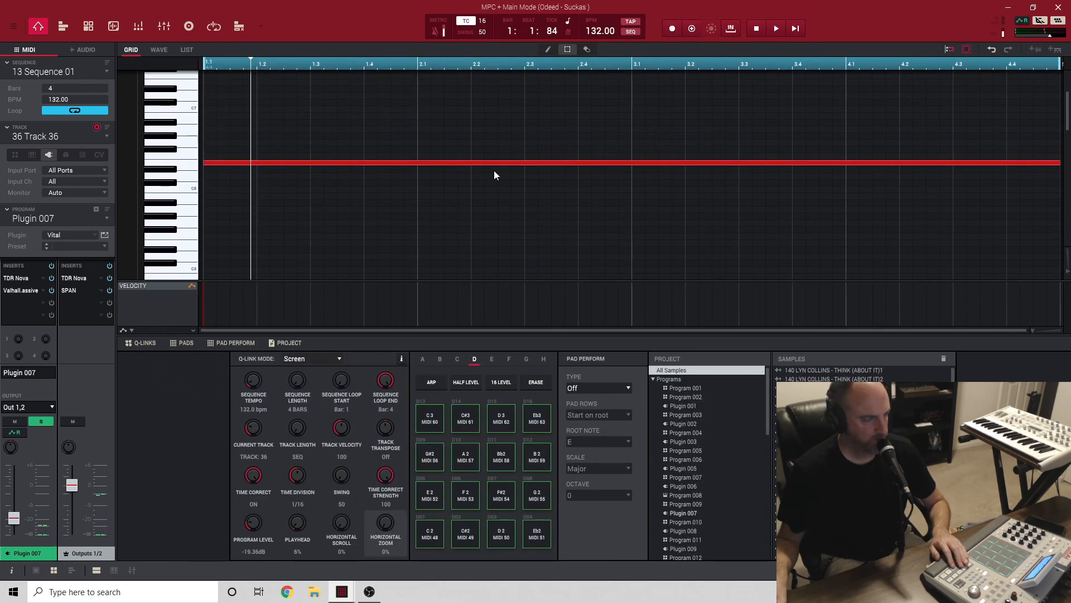
left_click(350, 165)
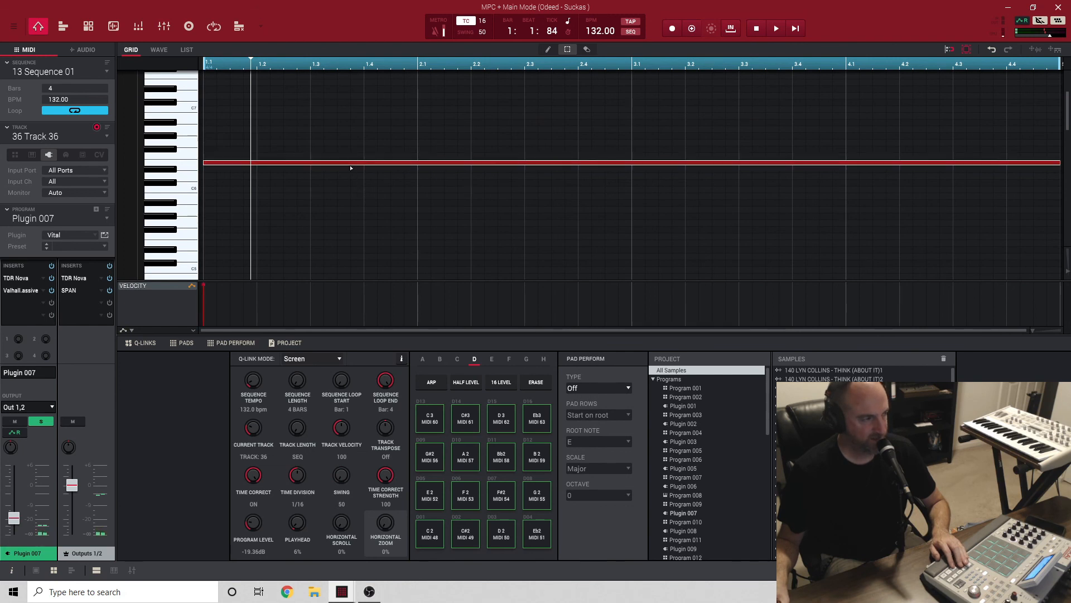
Step: Check the pitch and length of Track 36's sustained note in the grid, and deselect the note
scroll(353, 161, "down", 1)
left_click(352, 146)
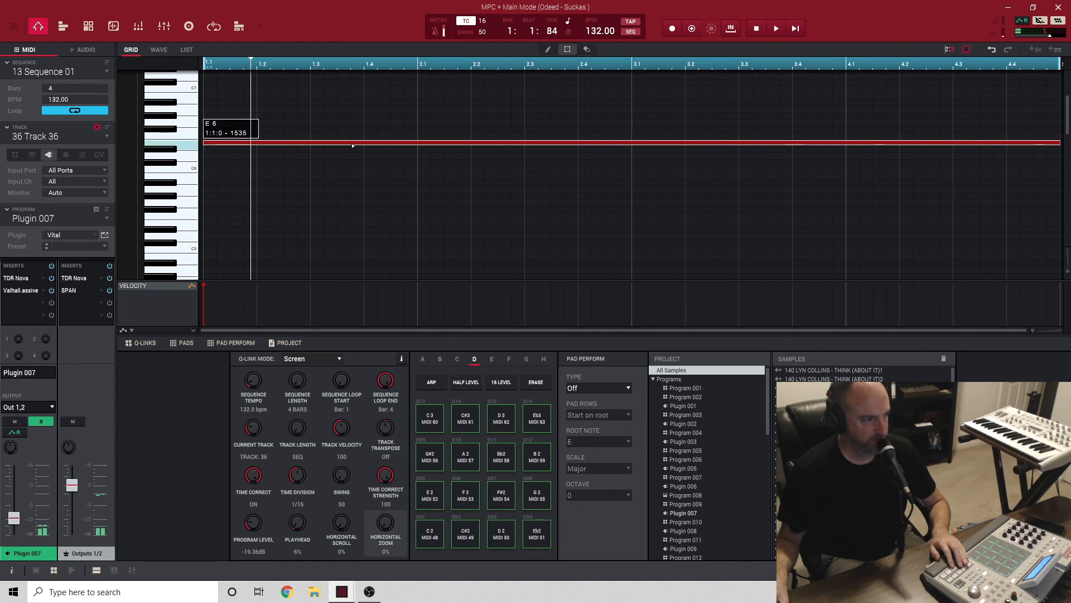
left_click_drag(352, 146, 381, 147)
left_click(392, 226)
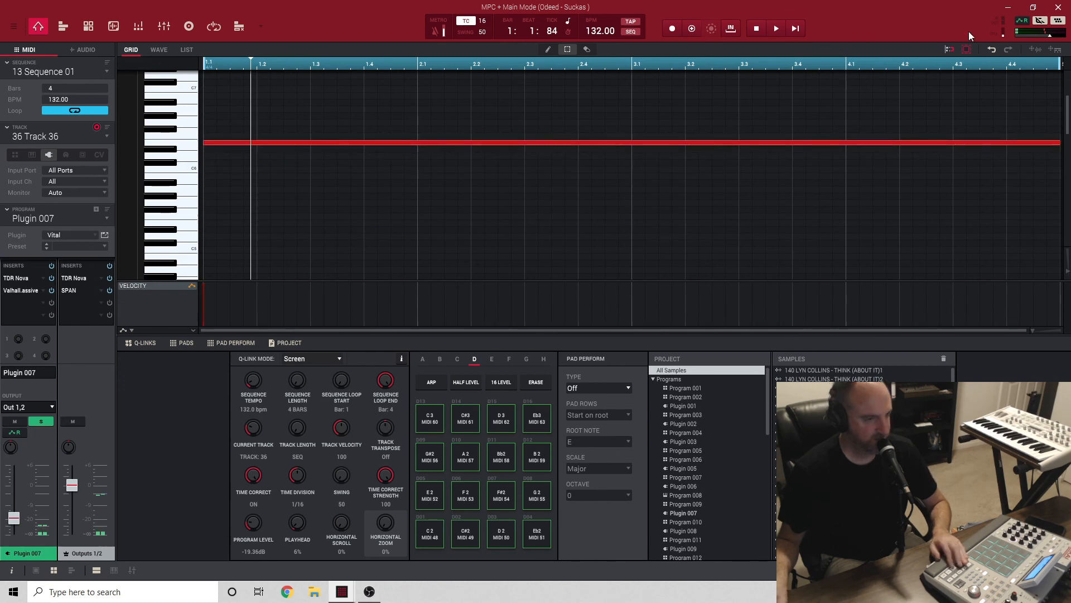
Step: Close the open plugin windows behind the main window, including Plugin 008's Vital and the synced analog delay, and keep the main window maximized
left_click(1032, 7)
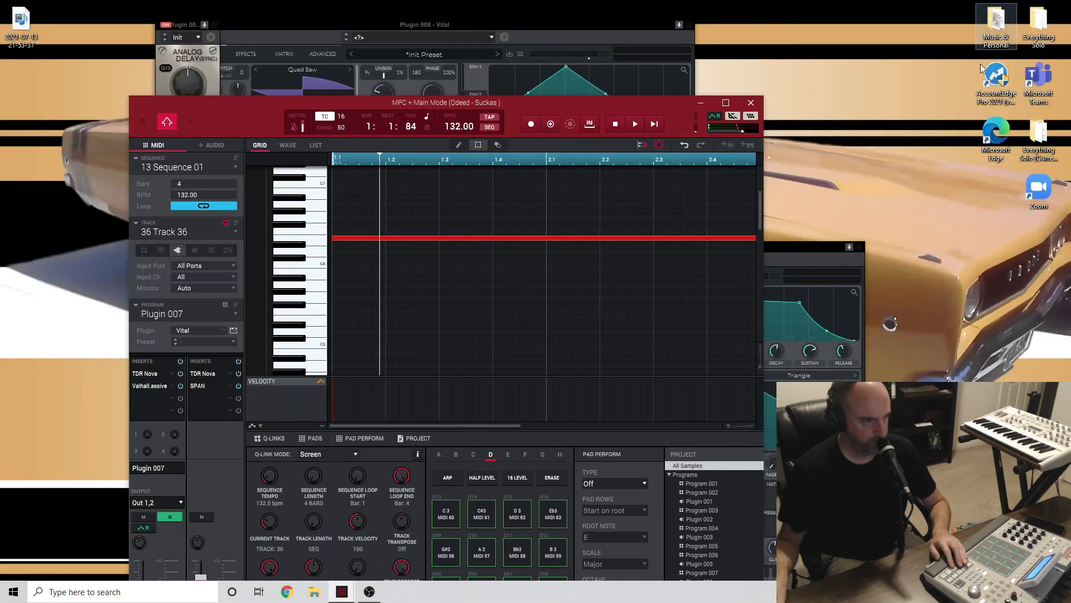
left_click(862, 245)
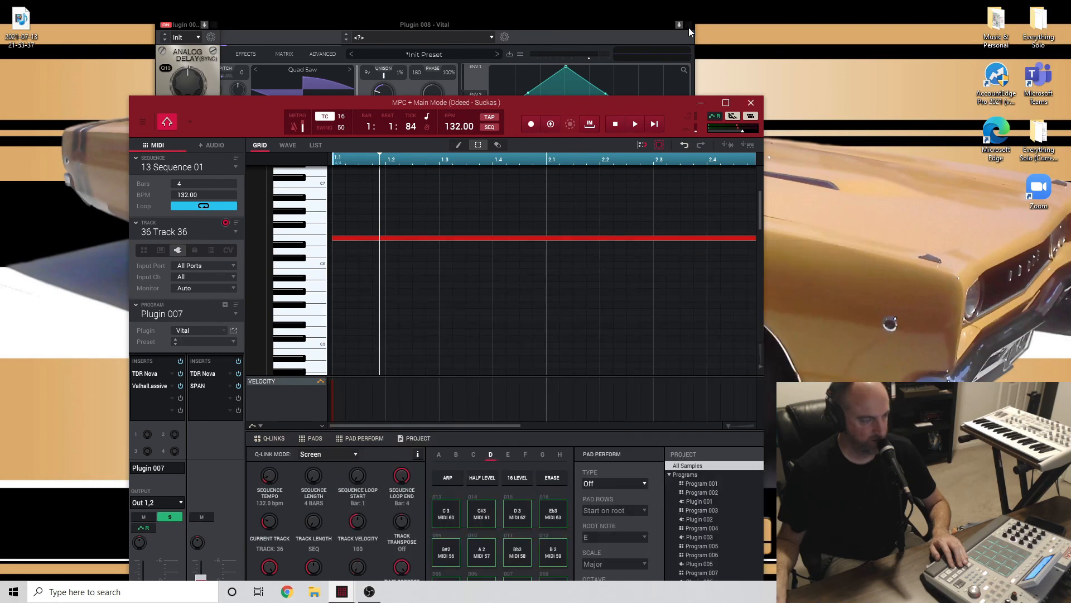
left_click(689, 26)
left_click(689, 26)
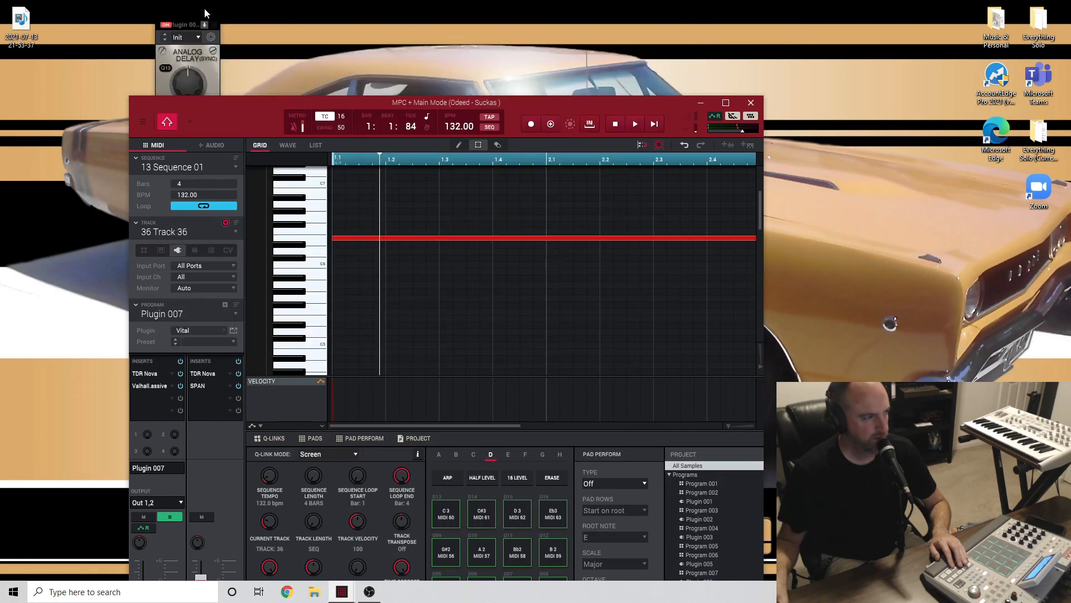
left_click(218, 26)
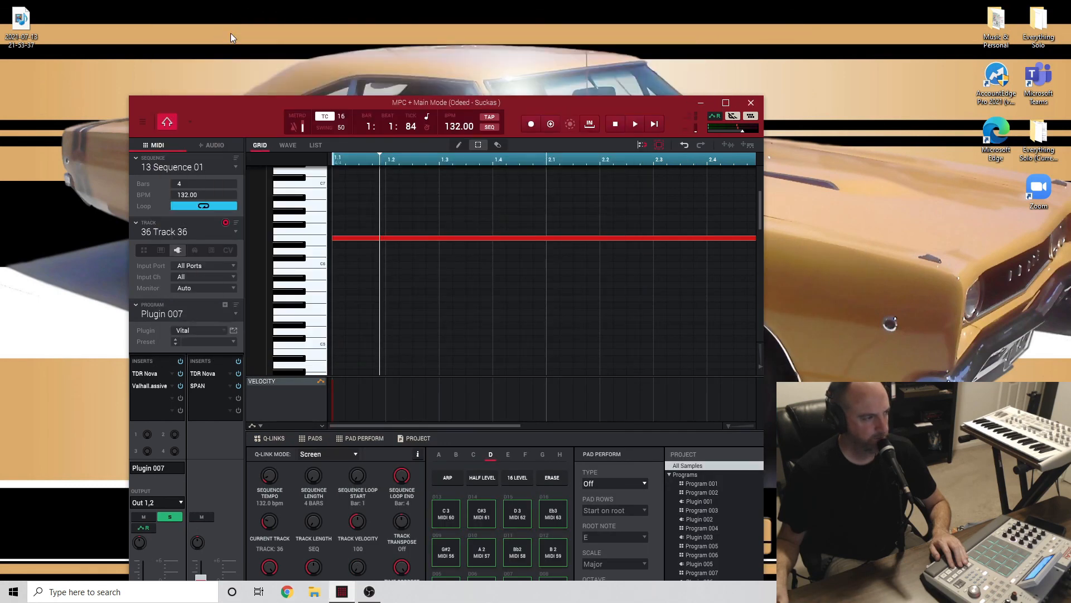
left_click(725, 103)
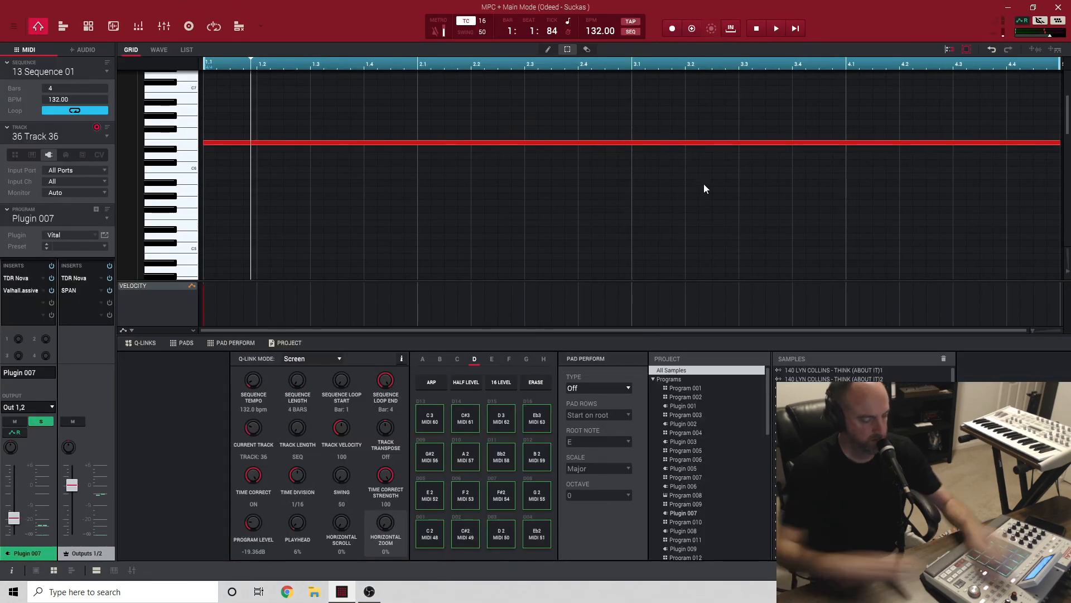